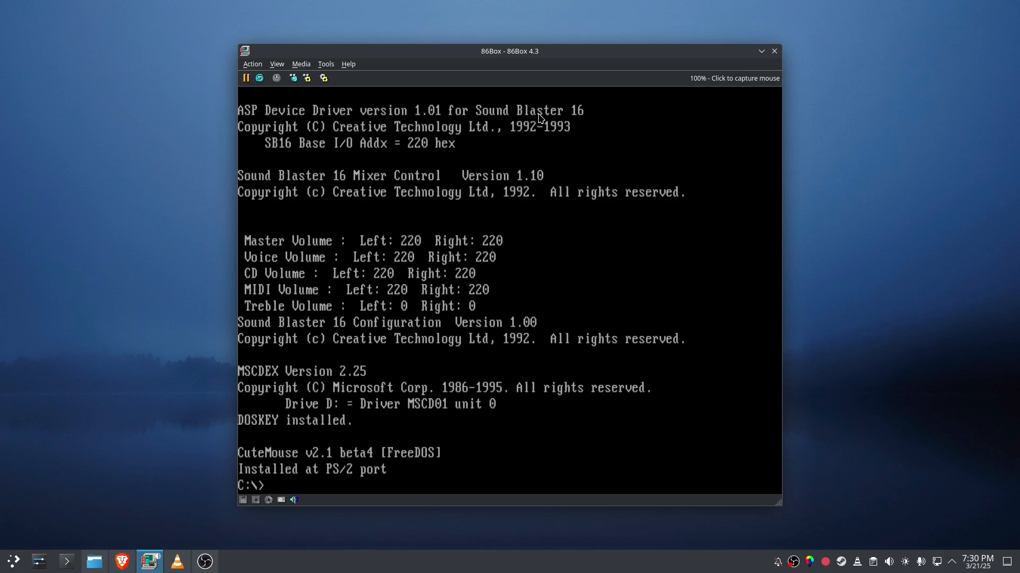
- Set the Roland MT-32 (New) Emulation MIDI output device's output gain and reverb output gain to 50
left_click_drag(538, 60, 515, 67)
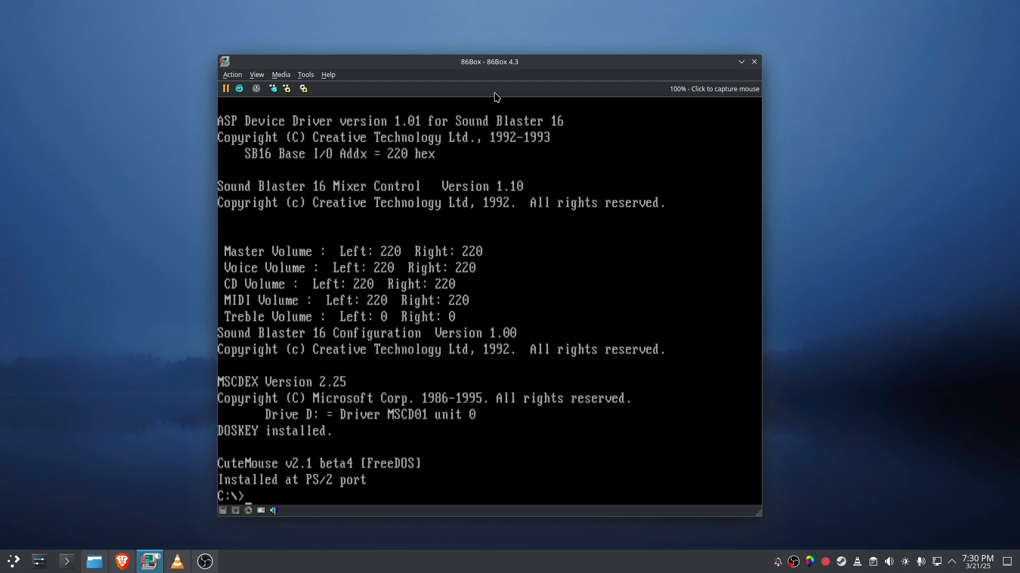
left_click(305, 88)
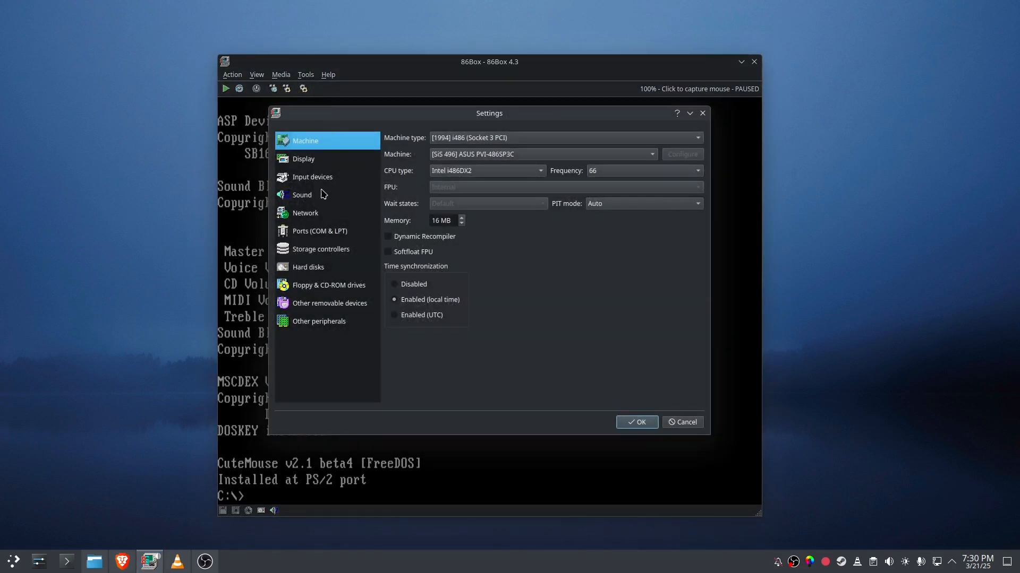
left_click(323, 196)
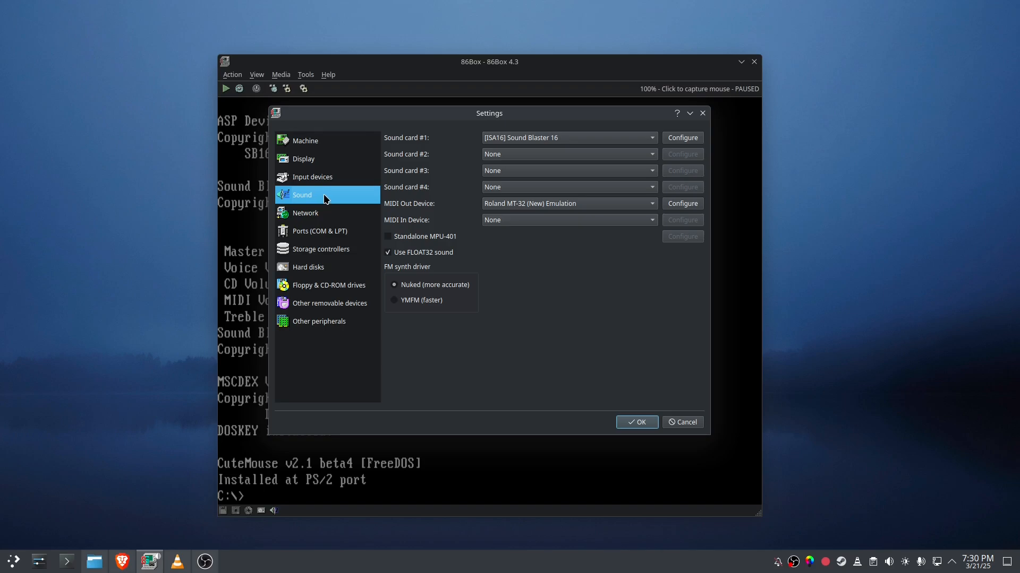
left_click(674, 205)
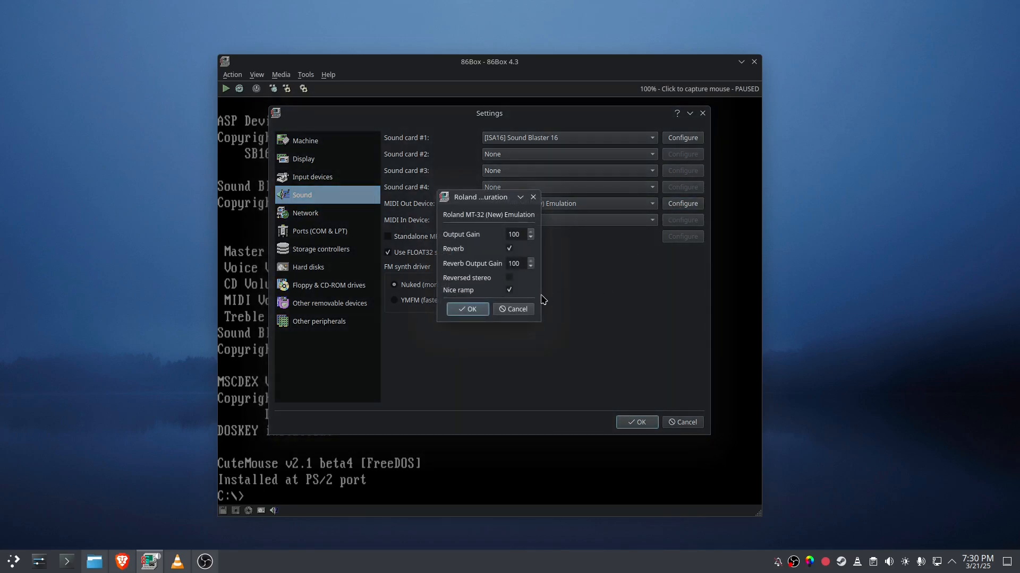
double_click(512, 234)
type("50")
double_click(519, 262)
type("50")
left_click(468, 309)
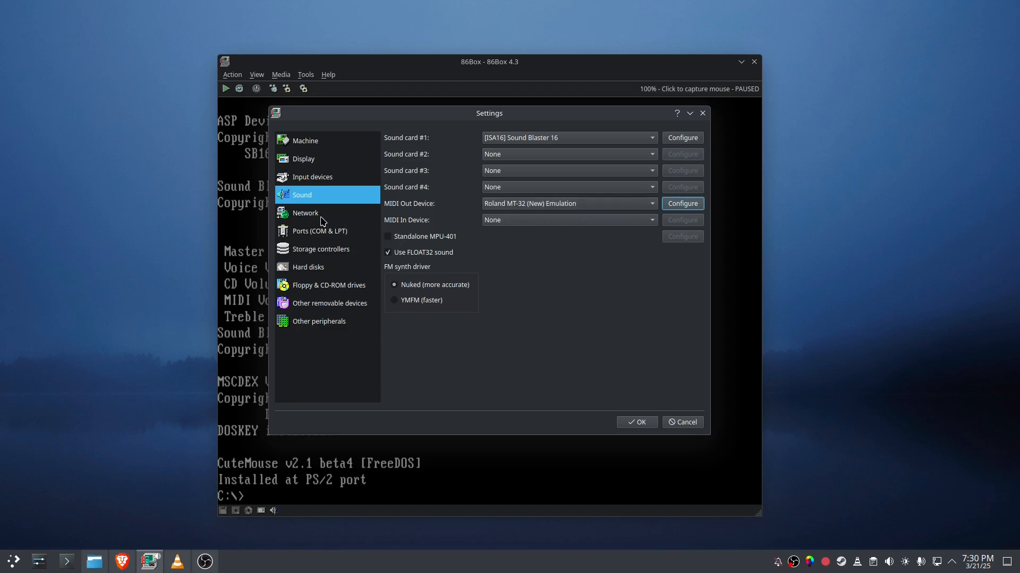
- Review the emulator's mouse, display, machine, storage controller, hard disk, floppy and CD-ROM settings, returning to the sound settings
left_click(315, 179)
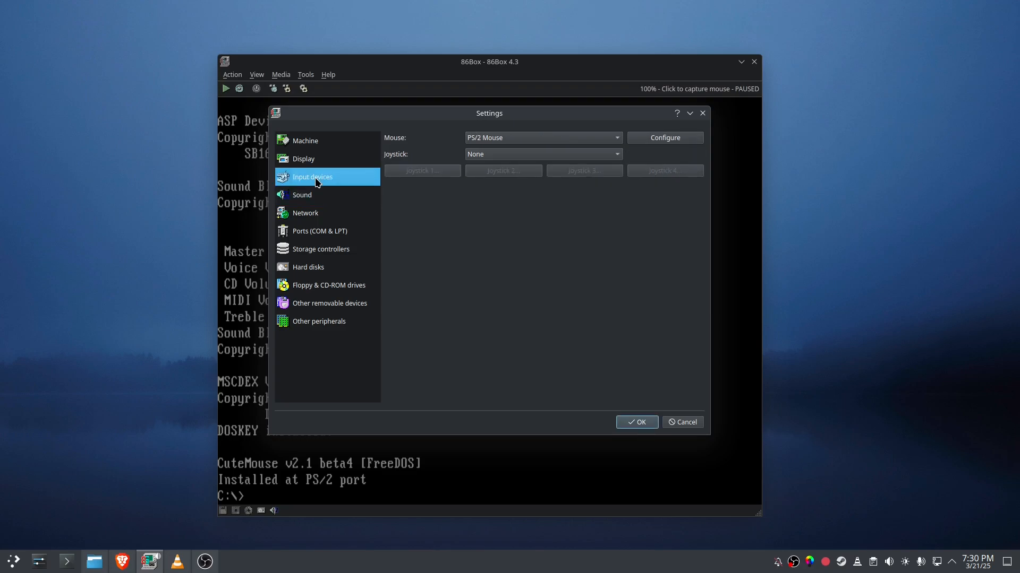
left_click(663, 139)
left_click(509, 283)
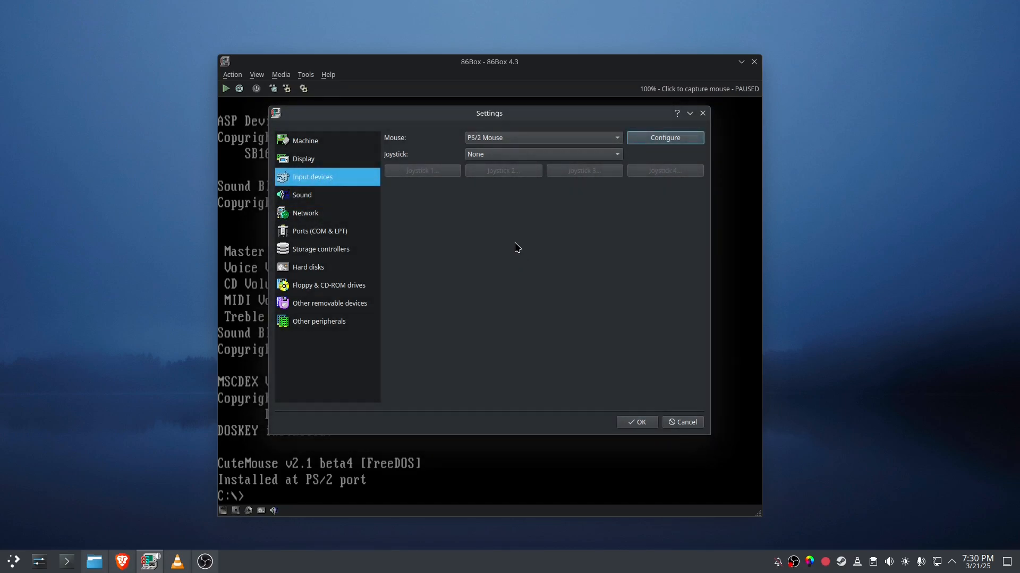
left_click(296, 159)
left_click(313, 143)
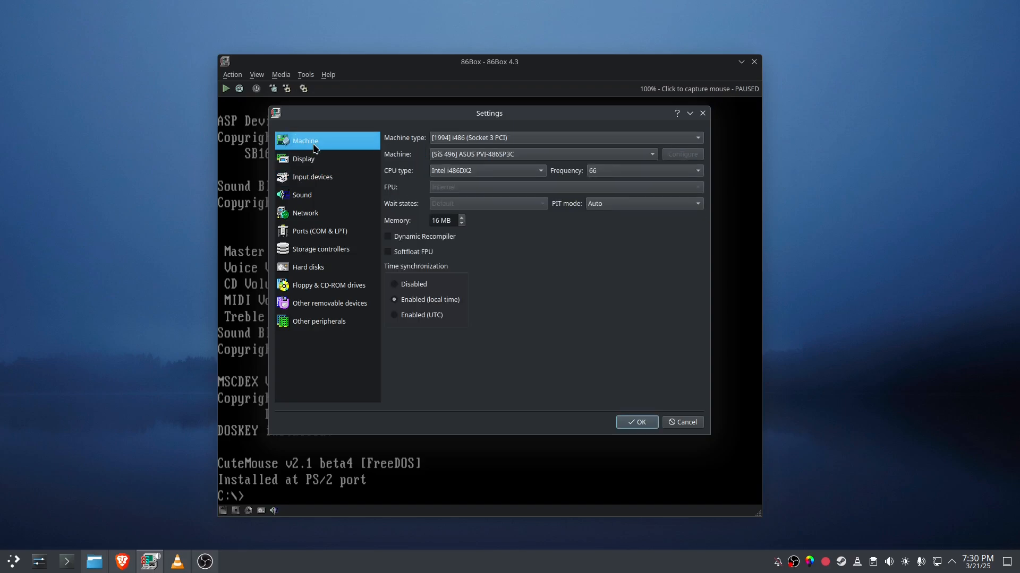
left_click(313, 245)
left_click(313, 267)
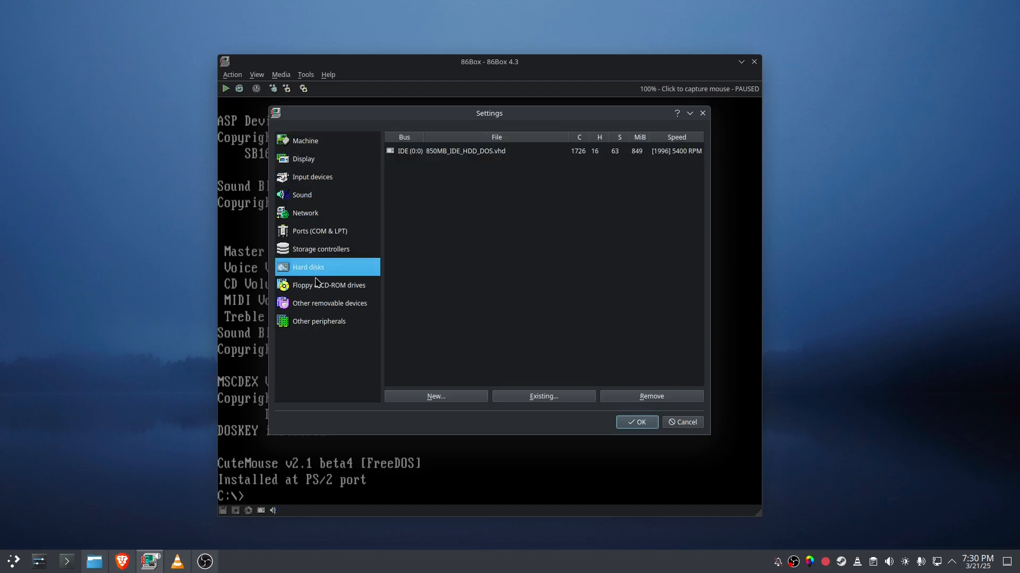
left_click(319, 287)
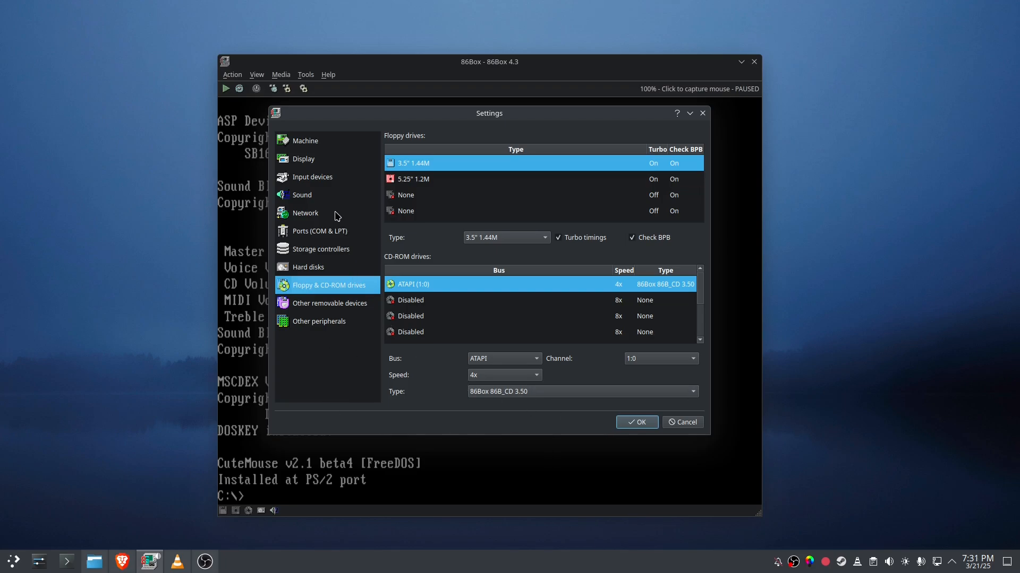
left_click(317, 199)
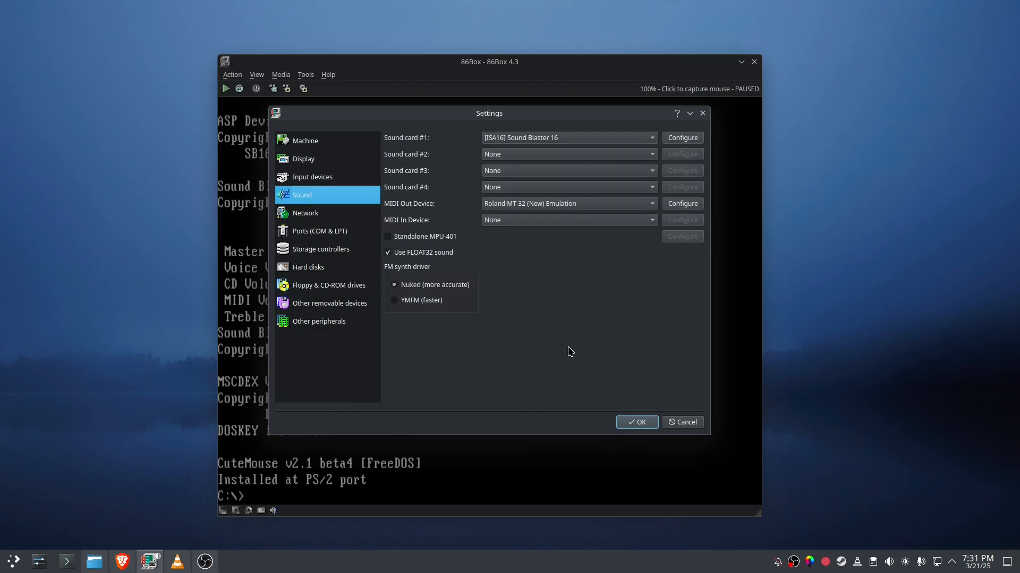
- Apply the emulator settings and start Windows from the rebooted DOS prompt with the win command
left_click(638, 423)
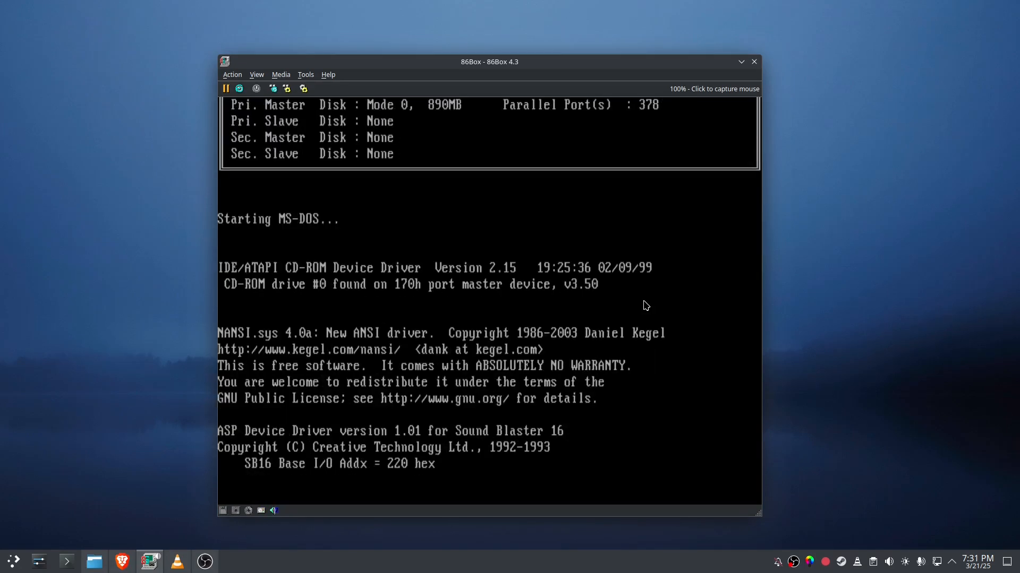
type("win")
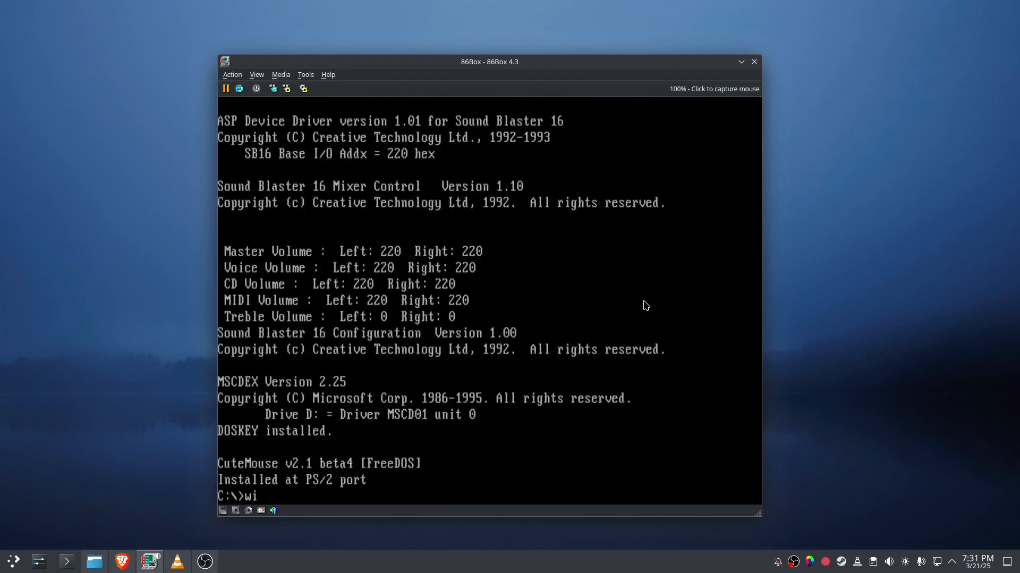
key("Return")
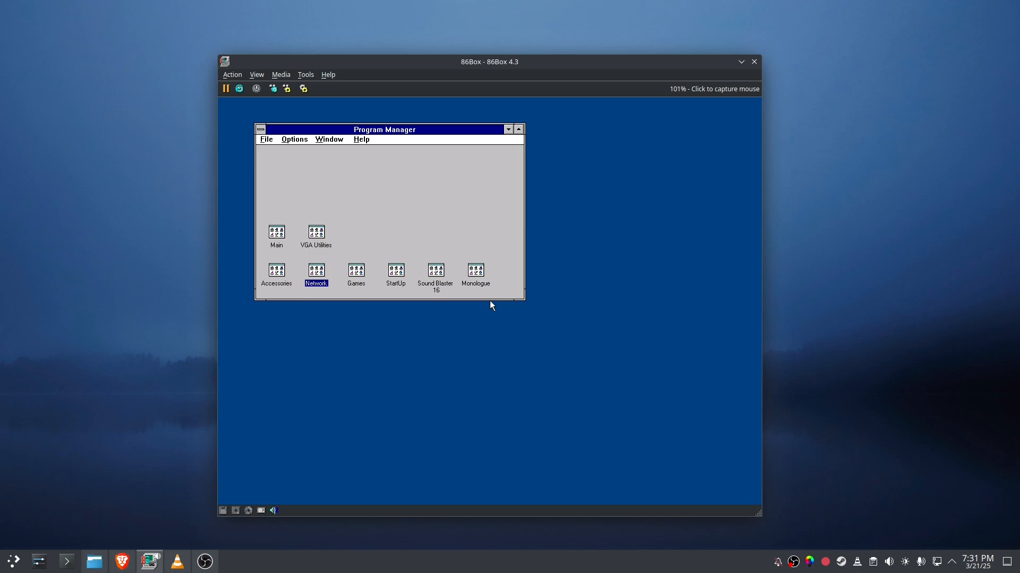
- Open the Windows Control Panel's installed drivers list from the Main program group, dismissing the driver error
left_click(489, 301)
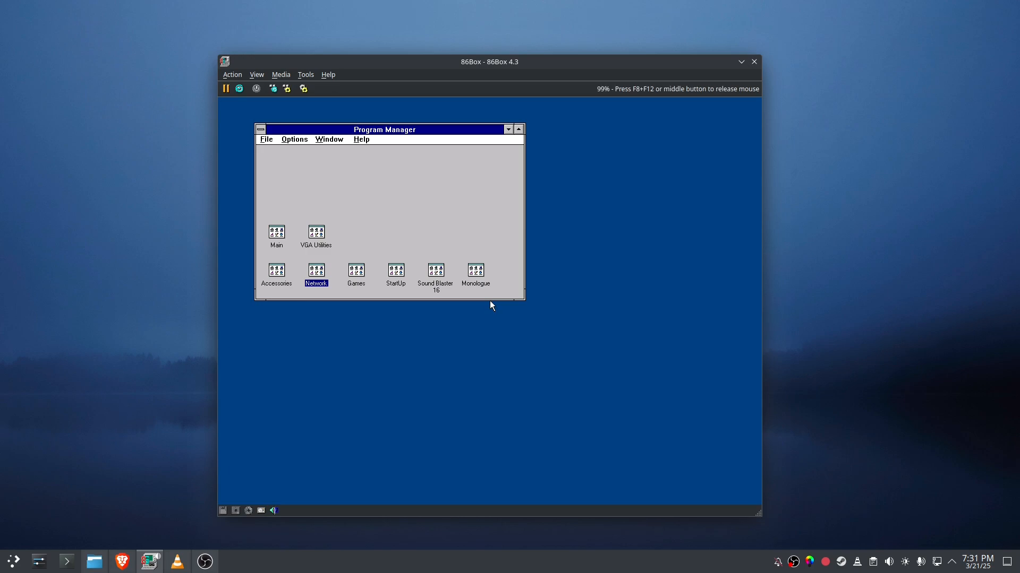
double_click(276, 232)
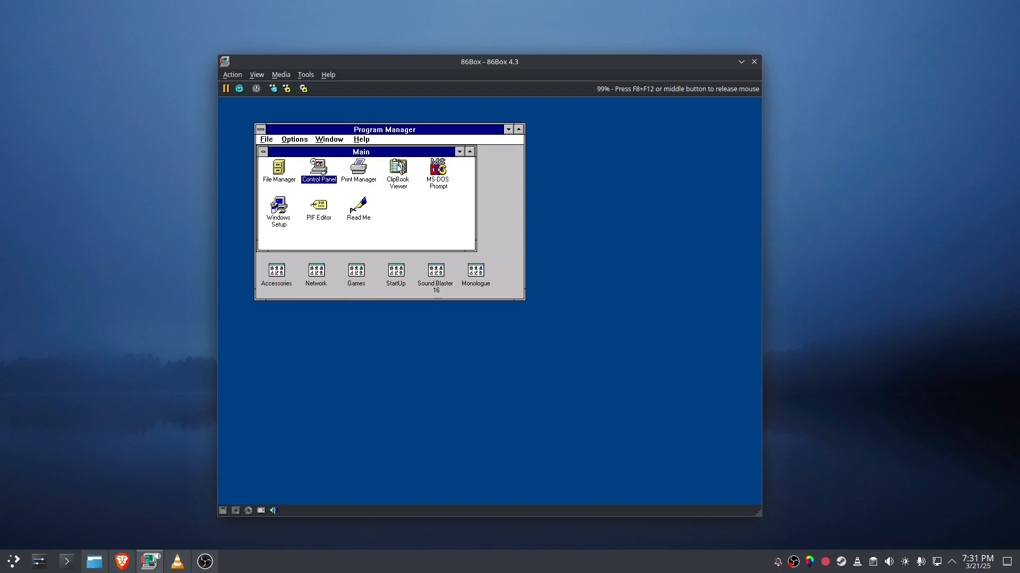
double_click(321, 169)
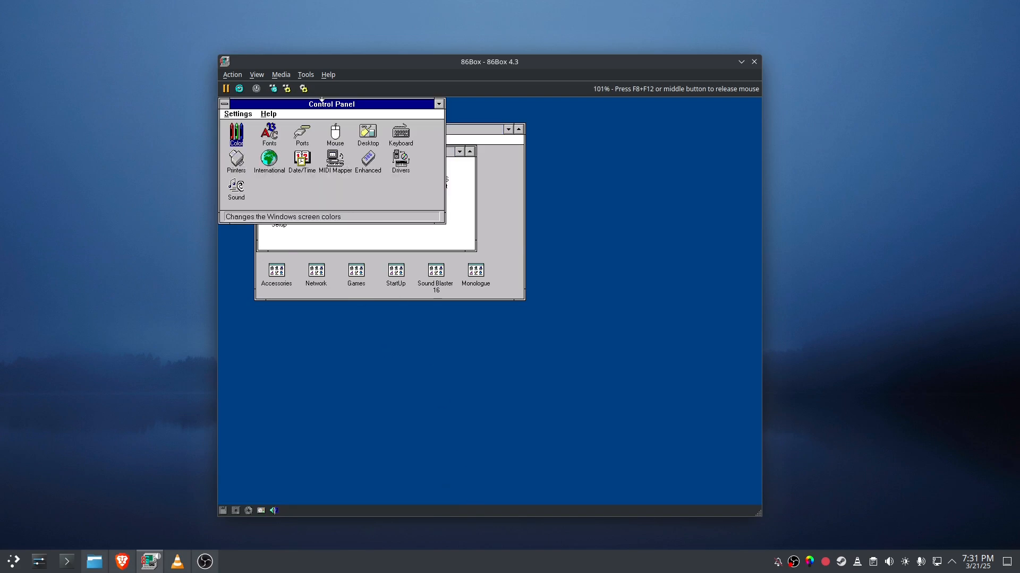
double_click(397, 160)
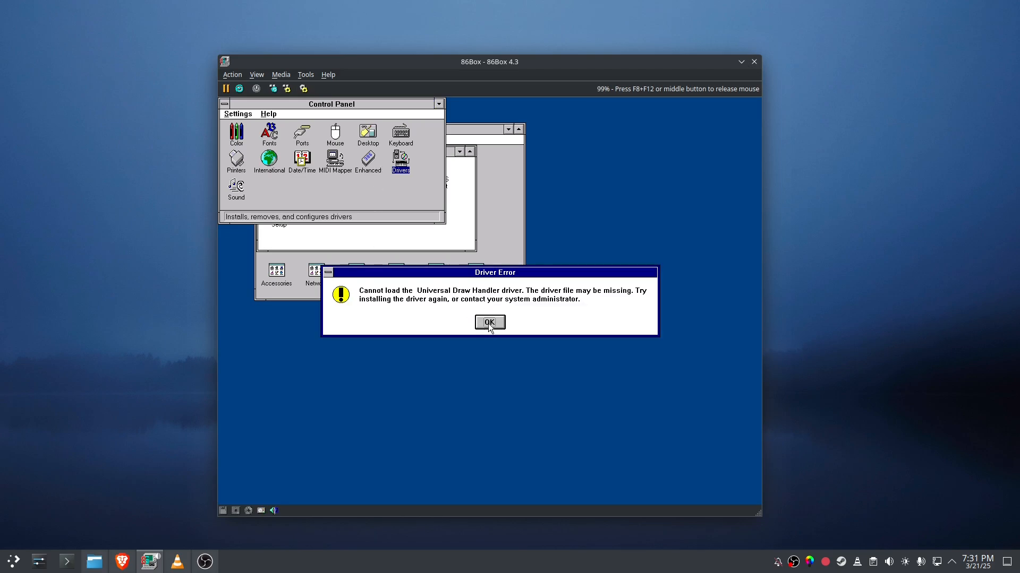
left_click(489, 323)
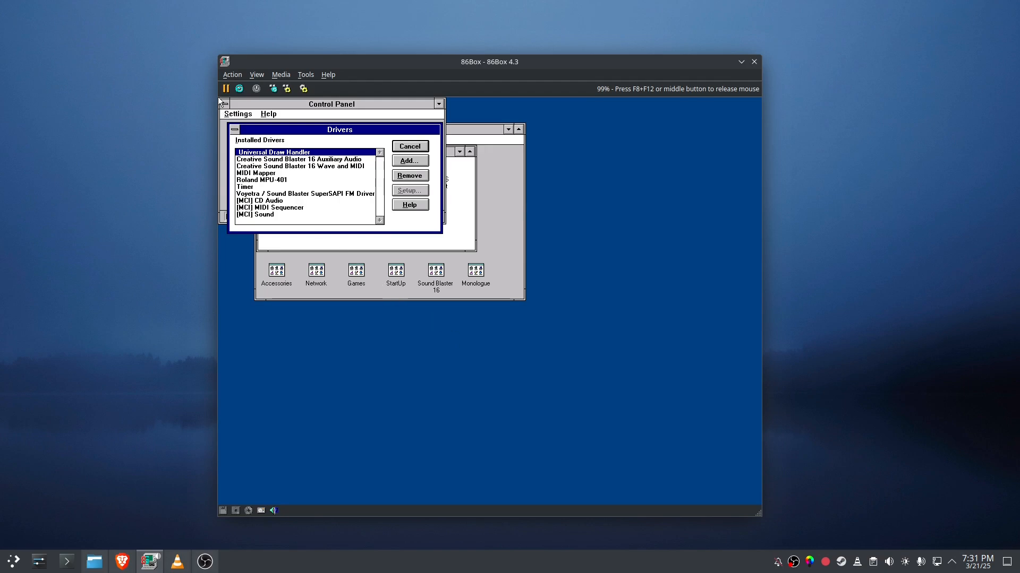
- Open the setup of the Roland MPU-401 driver and select port 330
left_click(282, 180)
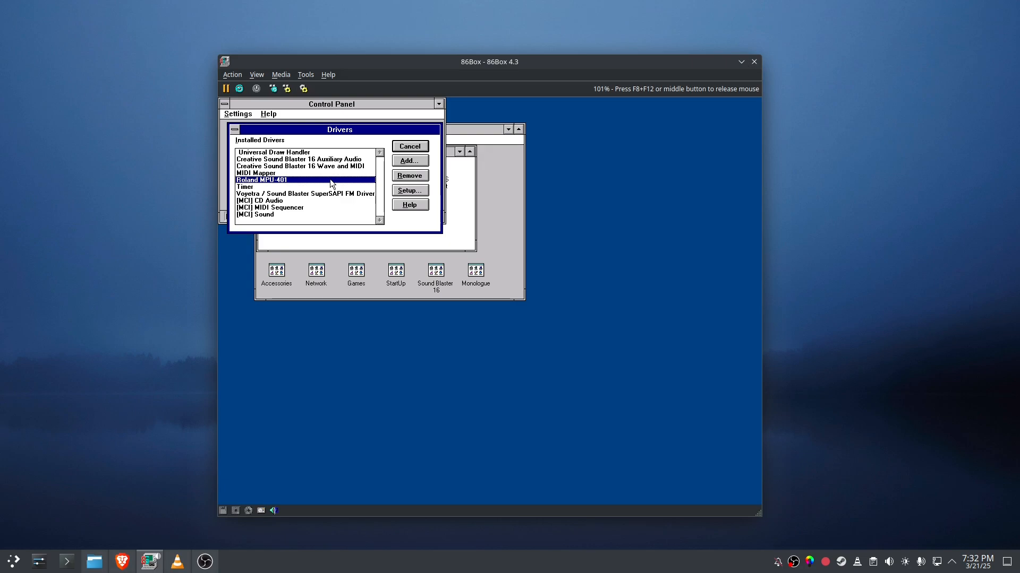
left_click(415, 190)
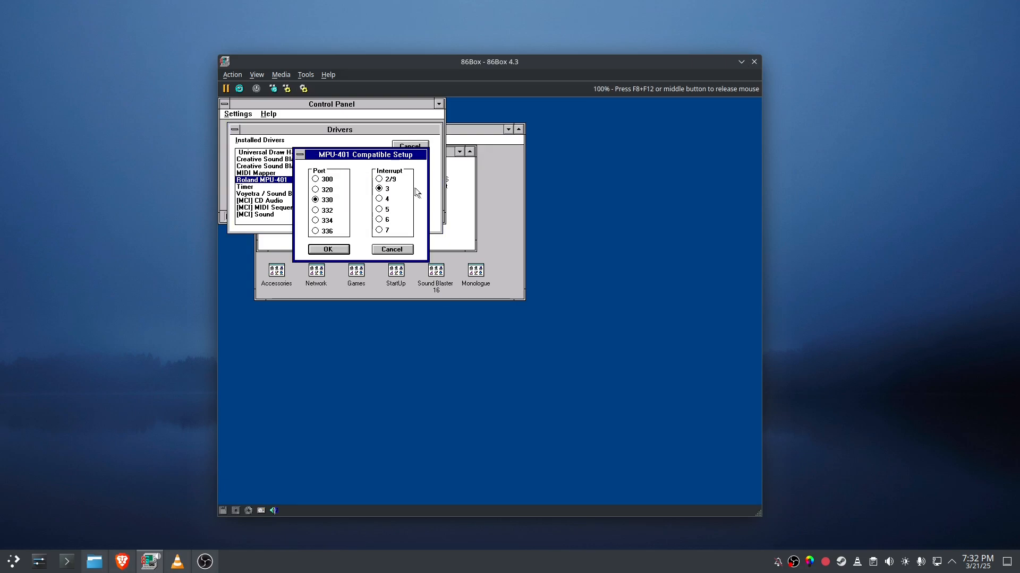
left_click(319, 200)
- Release the mouse and check the Sound Blaster 16's MPU-401 address in the emulator's sound settings, cancelling without changes
key("F8+F12")
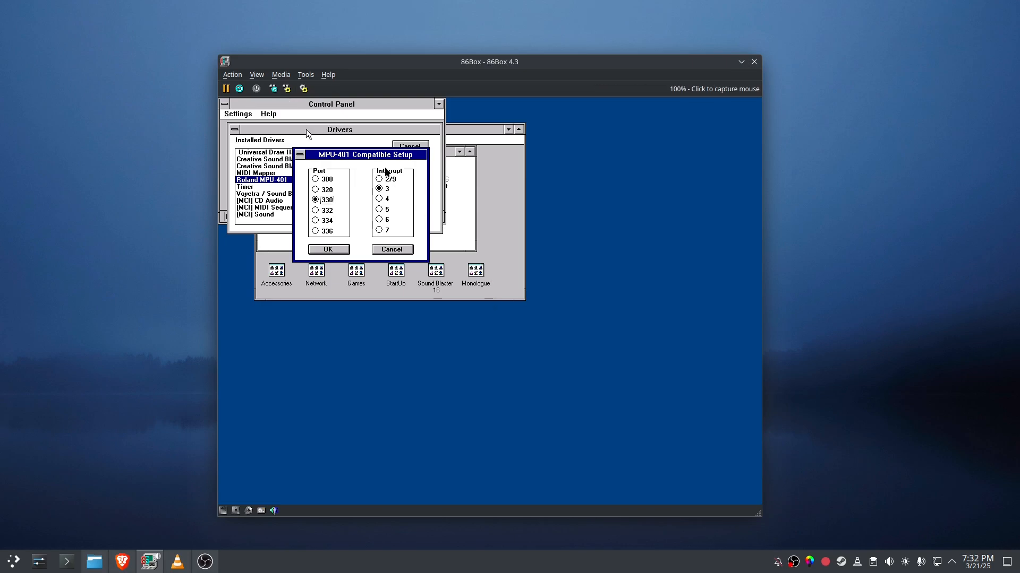
left_click(302, 89)
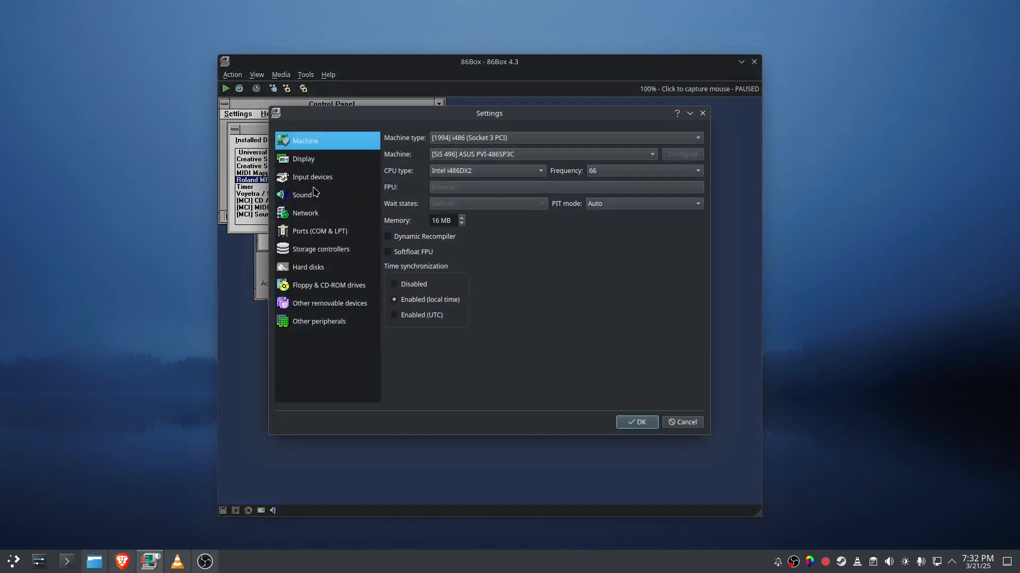
left_click(361, 195)
left_click(695, 138)
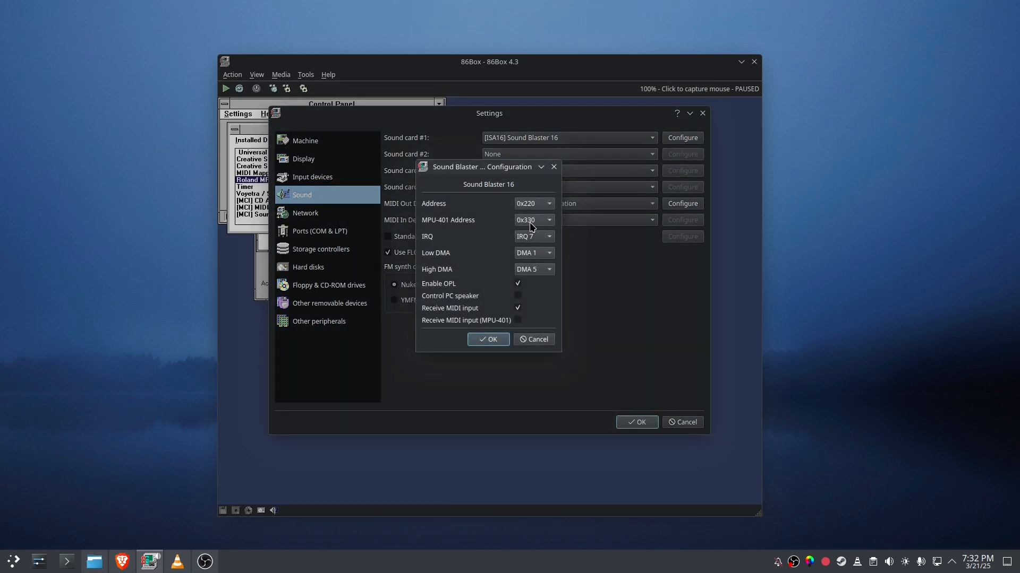
left_click(534, 339)
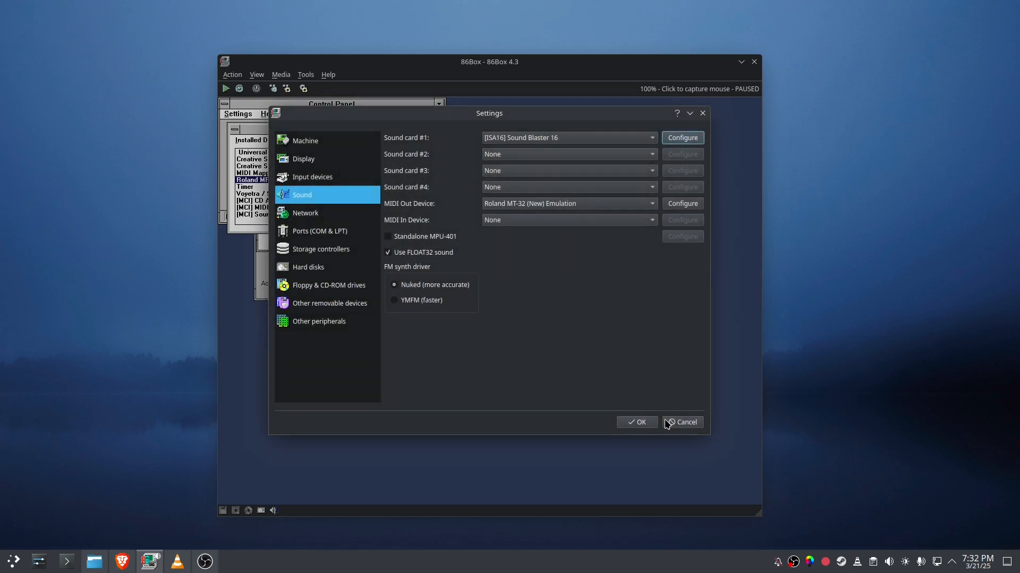
left_click(683, 422)
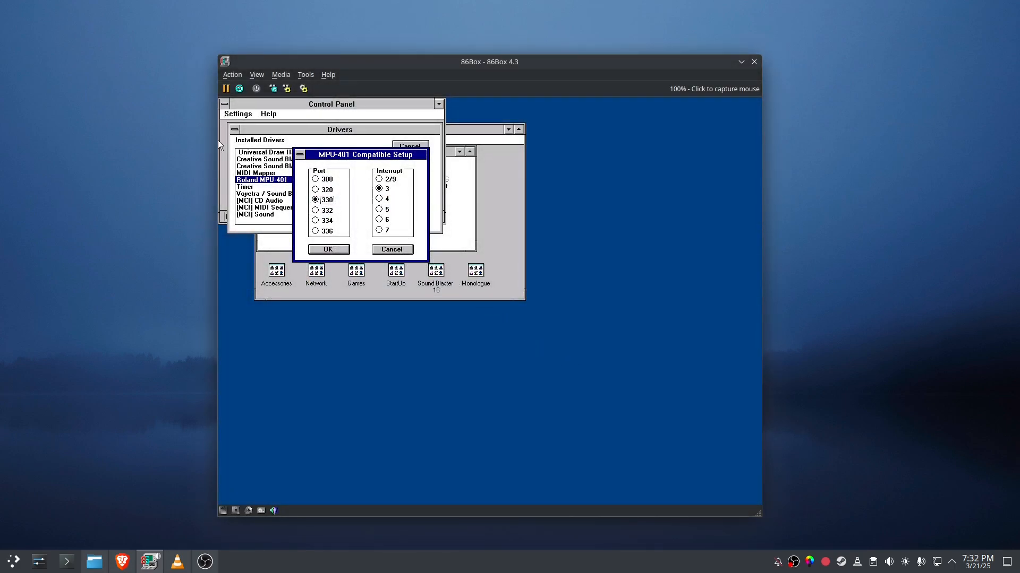
- Return to the Windows guest, accept the MPU-401 setup and close the drivers list
left_click(405, 437)
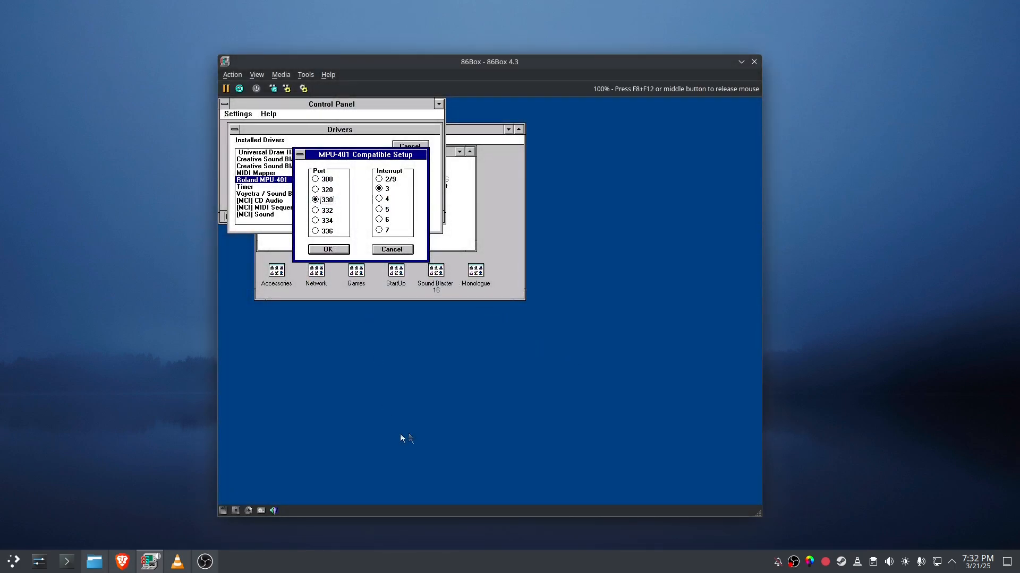
left_click(328, 250)
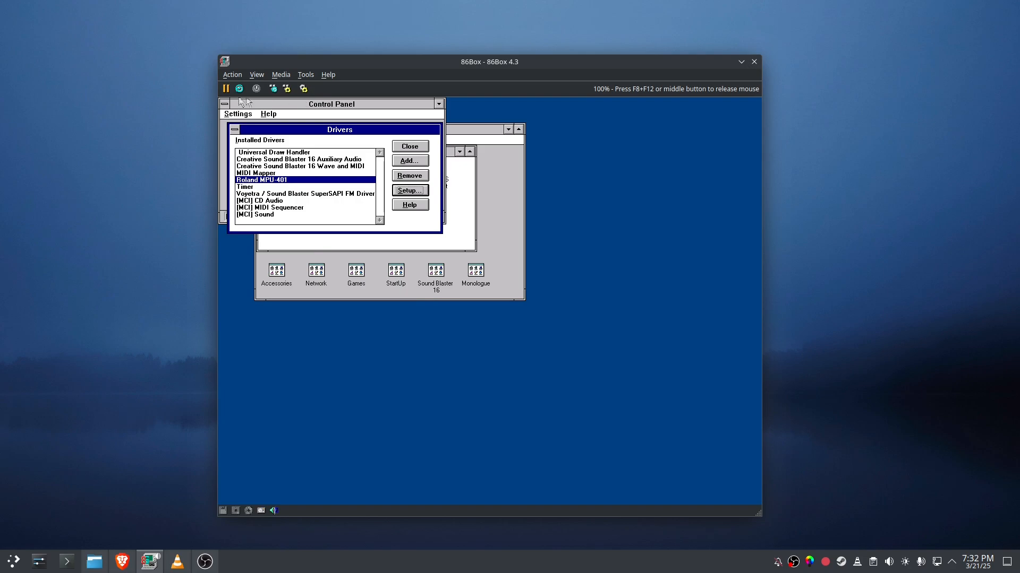
left_click(428, 146)
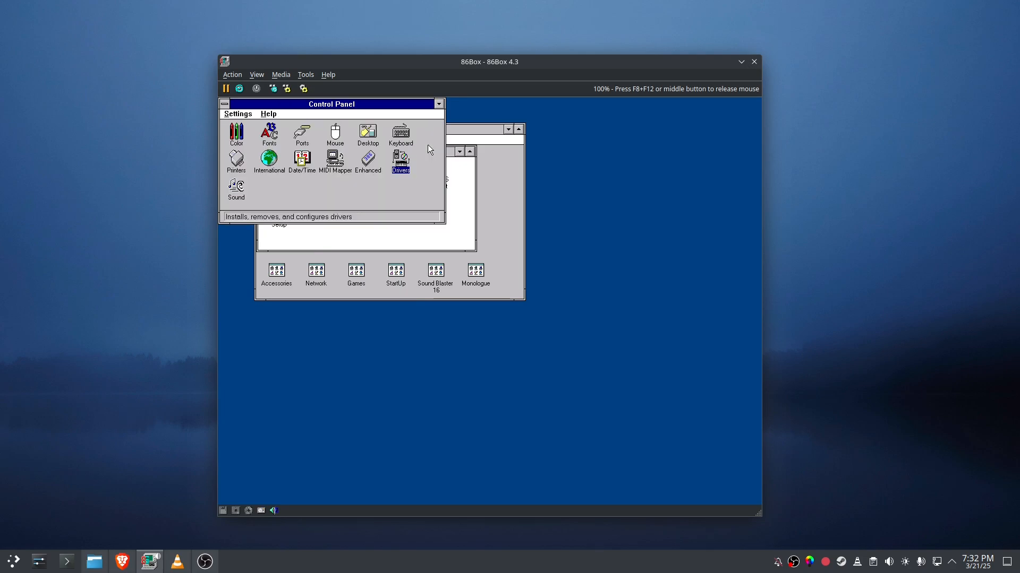
- Select the SB16 All MIDI setup in MIDI Mapper and open it for editing
double_click(339, 168)
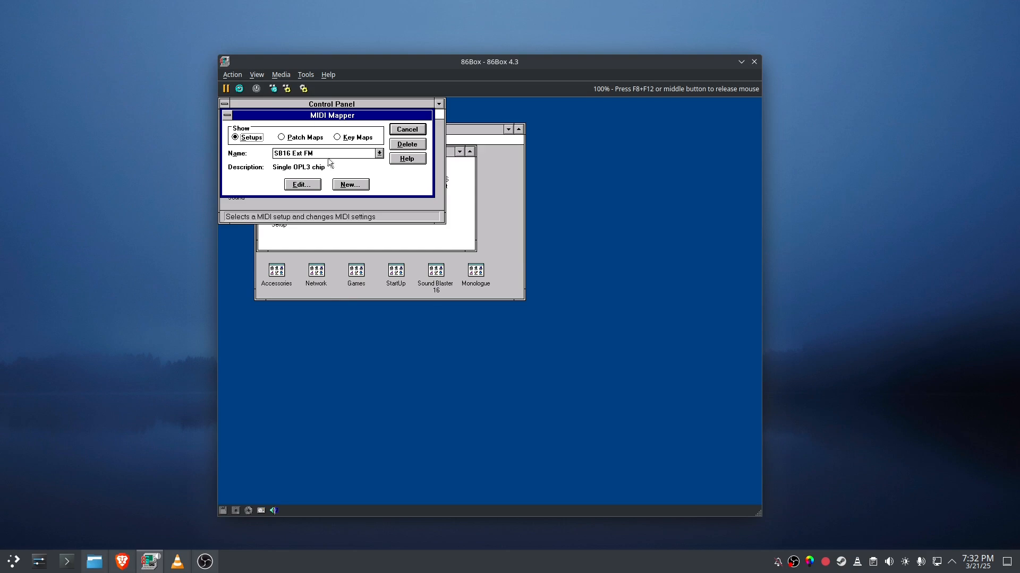
left_click(377, 154)
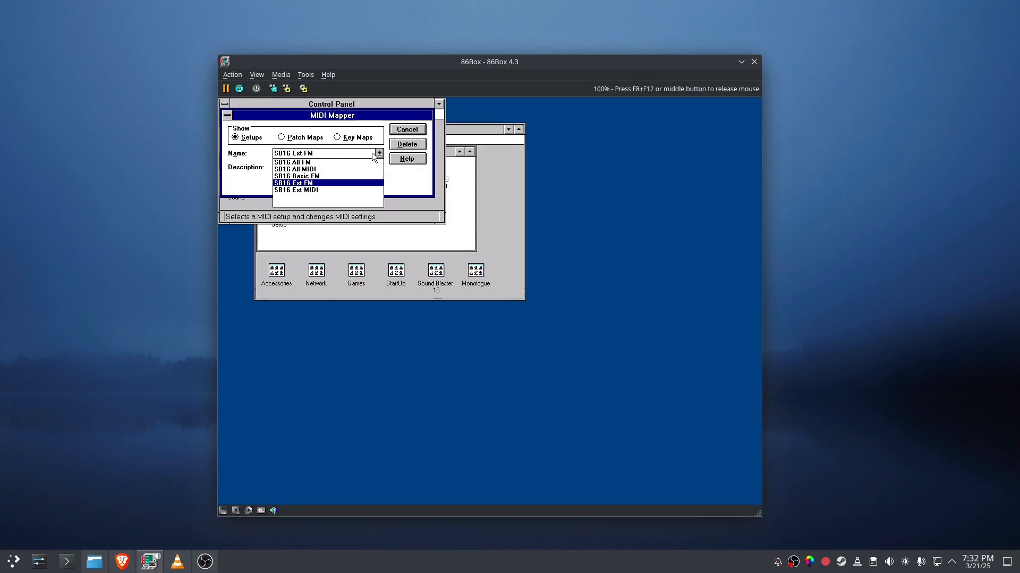
left_click(326, 168)
left_click(301, 185)
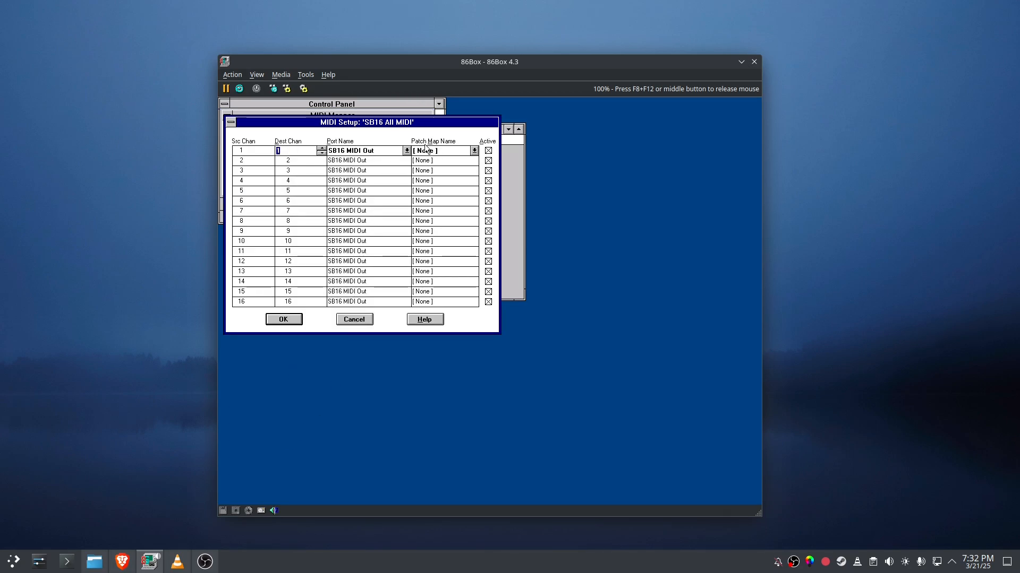
- Assign the MT32 patch map to source channel 1 of the SB16 All MIDI setup and save the changes
left_click(474, 151)
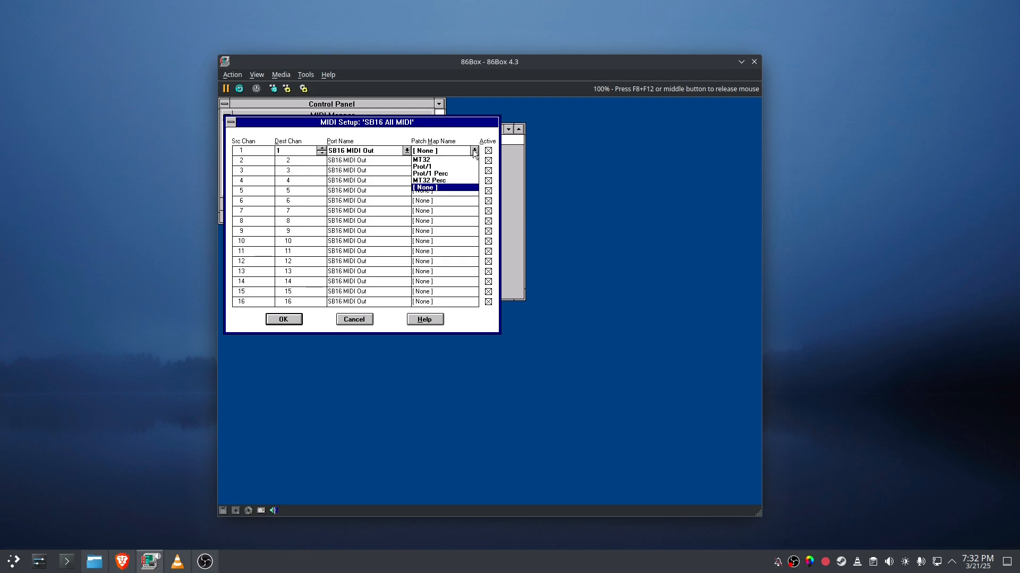
left_click(427, 160)
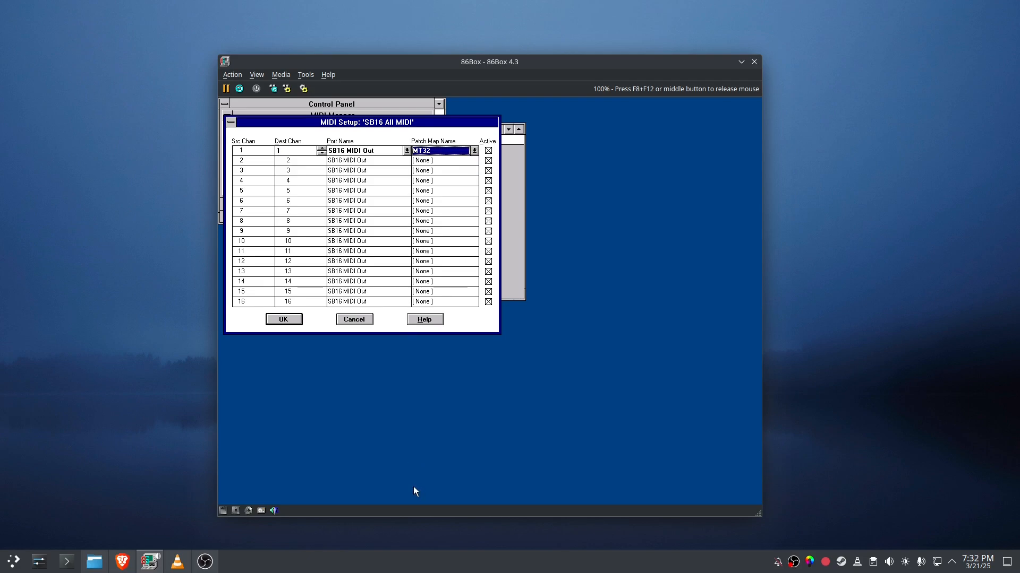
left_click(296, 318)
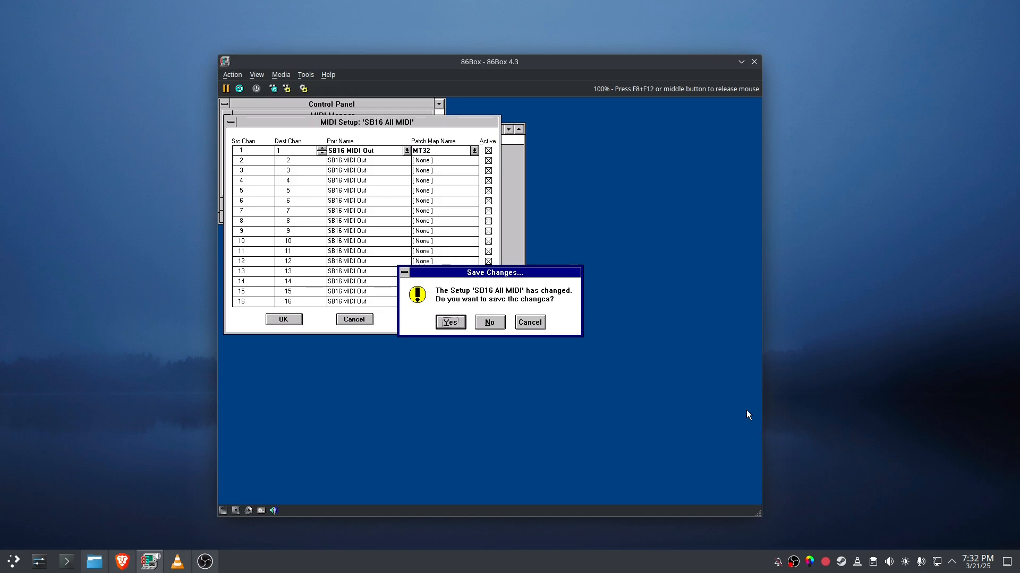
left_click(451, 322)
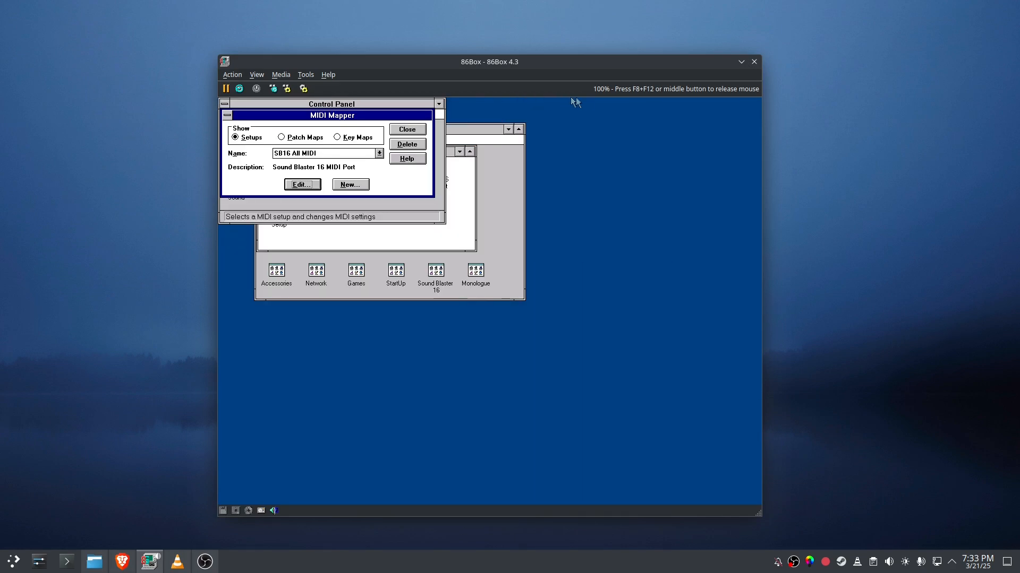
- Close MIDI Mapper, the Control Panel and the Main program group
left_click(401, 130)
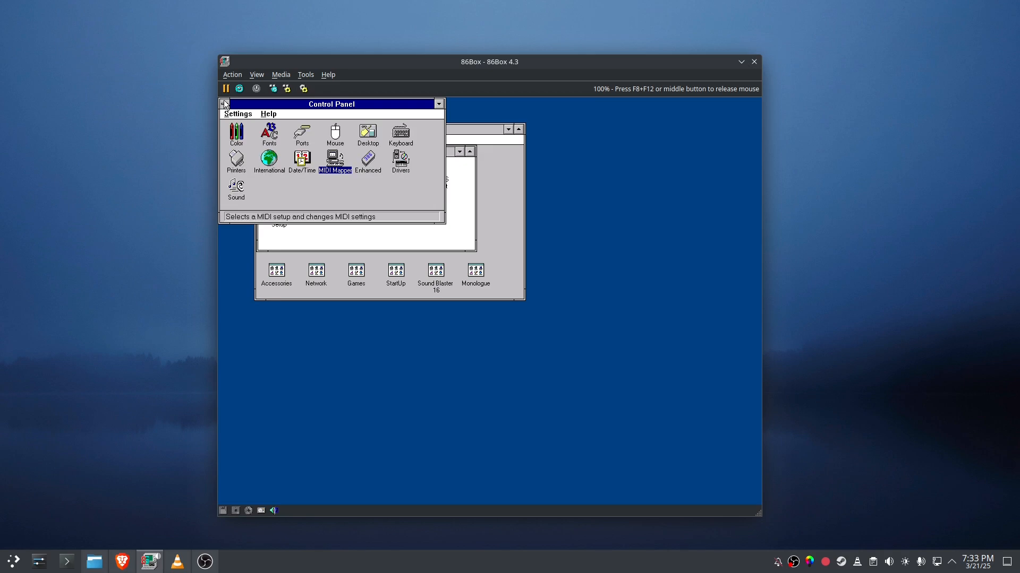
double_click(224, 103)
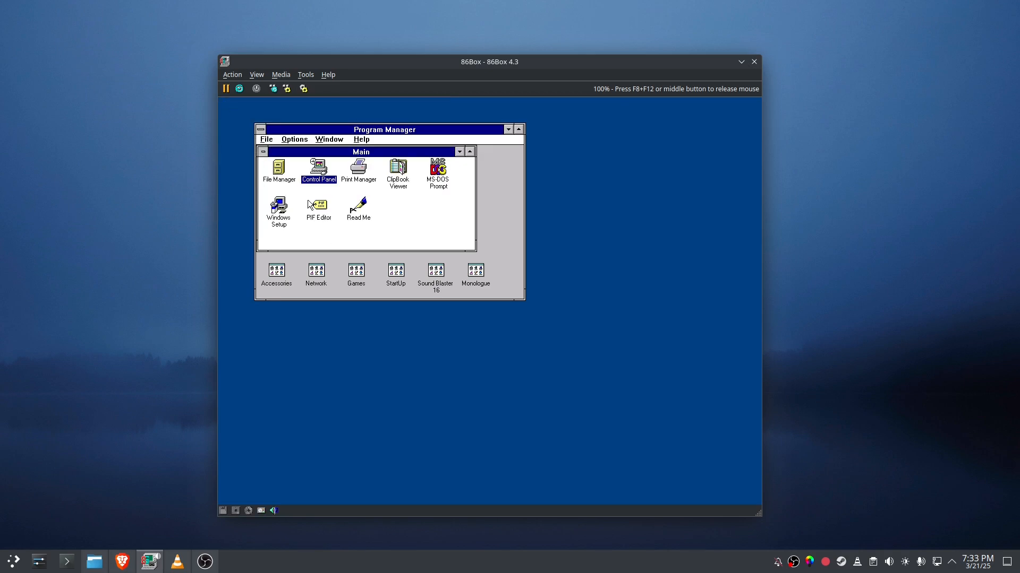
double_click(265, 151)
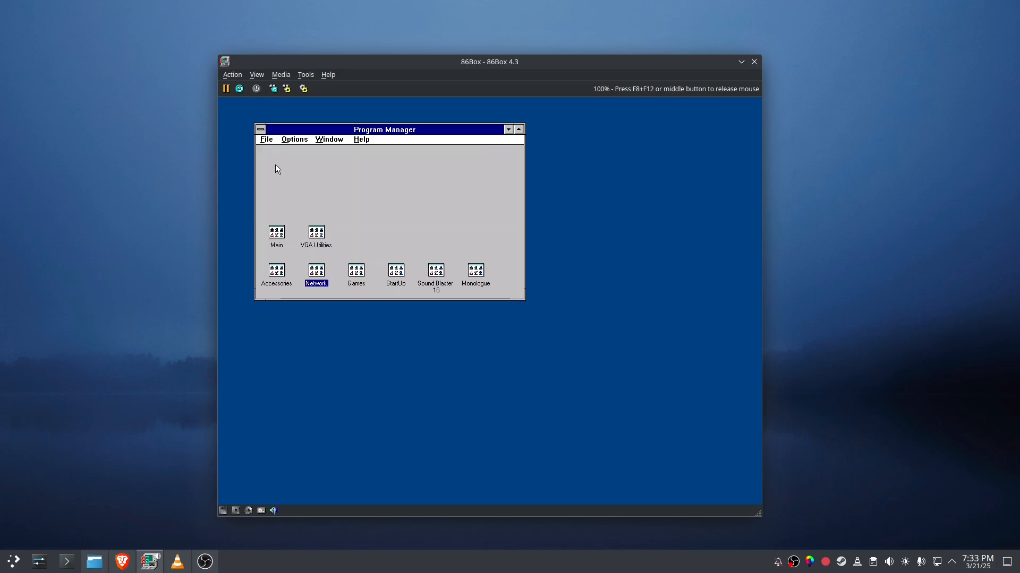
- Check the Sound Blaster 16 mixer levels, leaving them as they are, and close the mixer and its program group
double_click(440, 273)
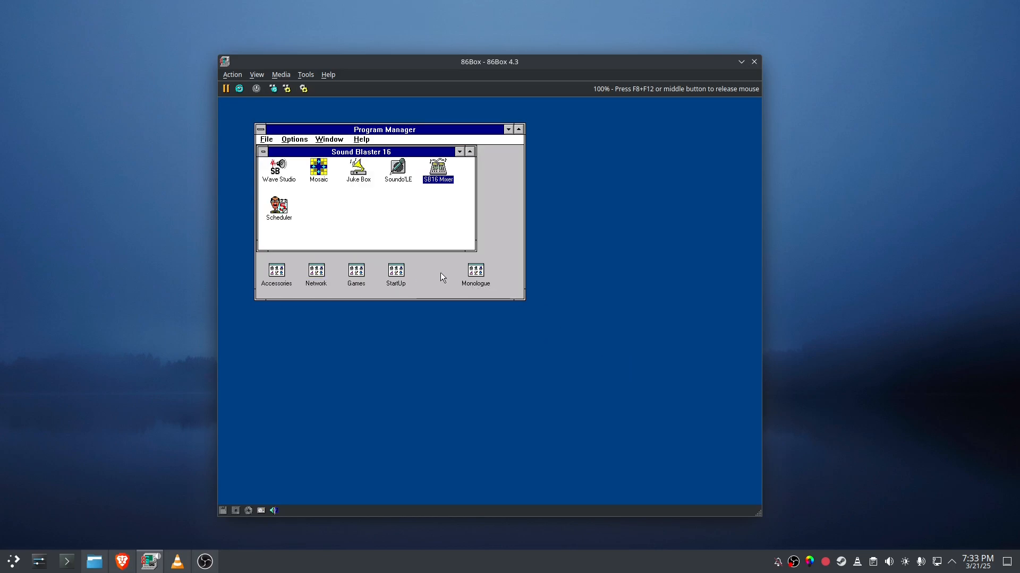
double_click(438, 167)
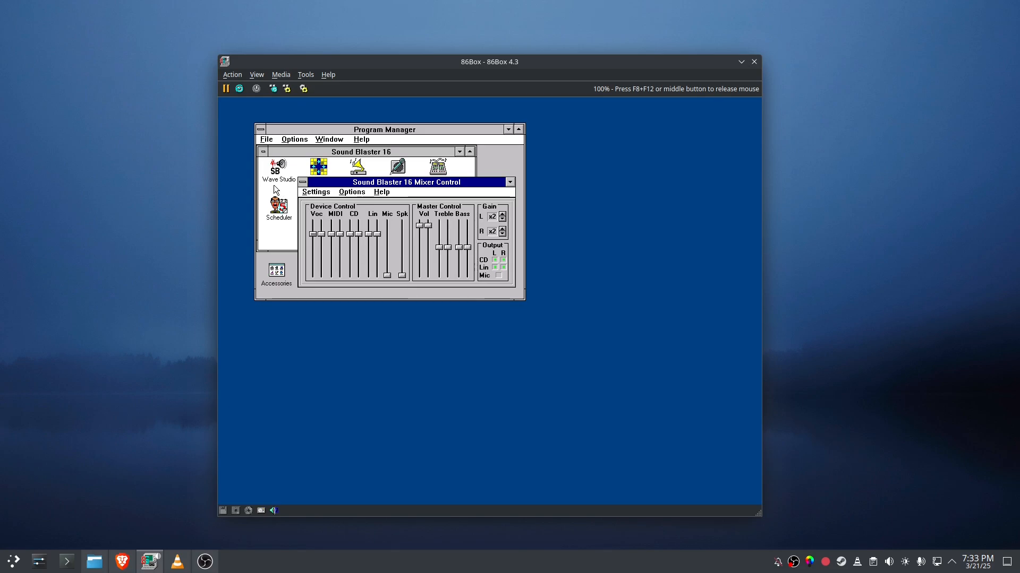
double_click(302, 182)
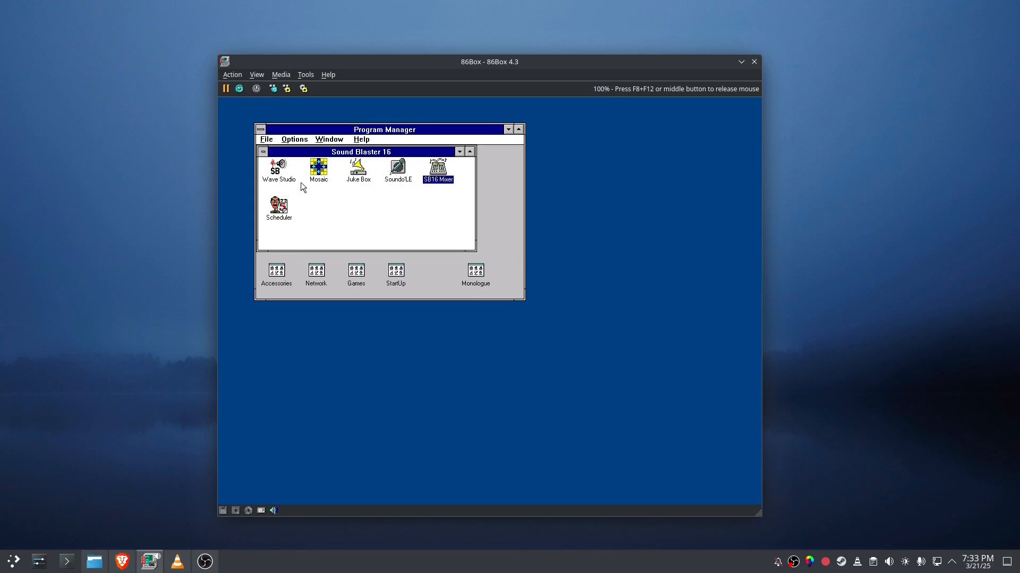
double_click(263, 152)
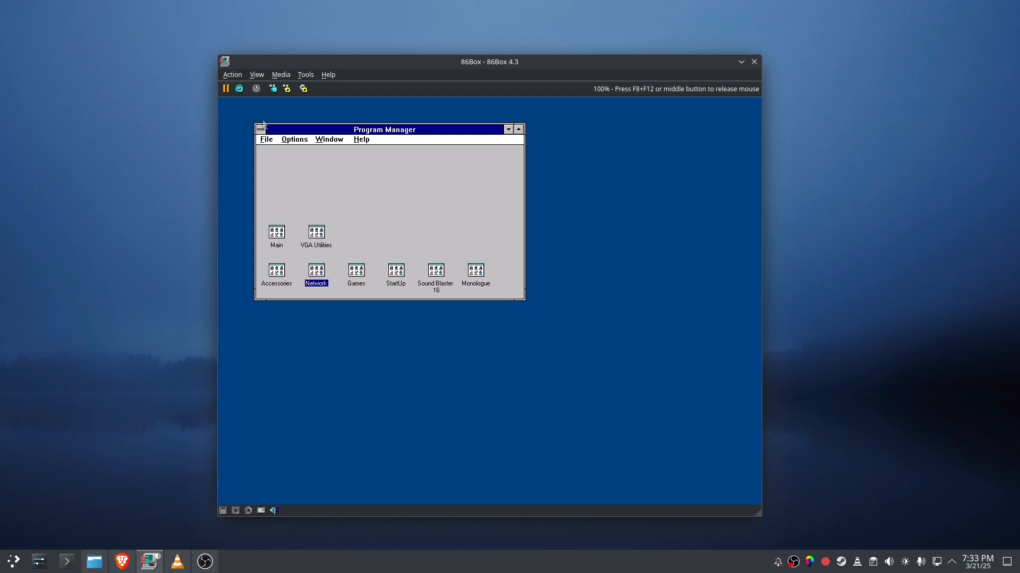
- Exit Windows to DOS and start it again with the win command
left_click(261, 130)
left_click(292, 194)
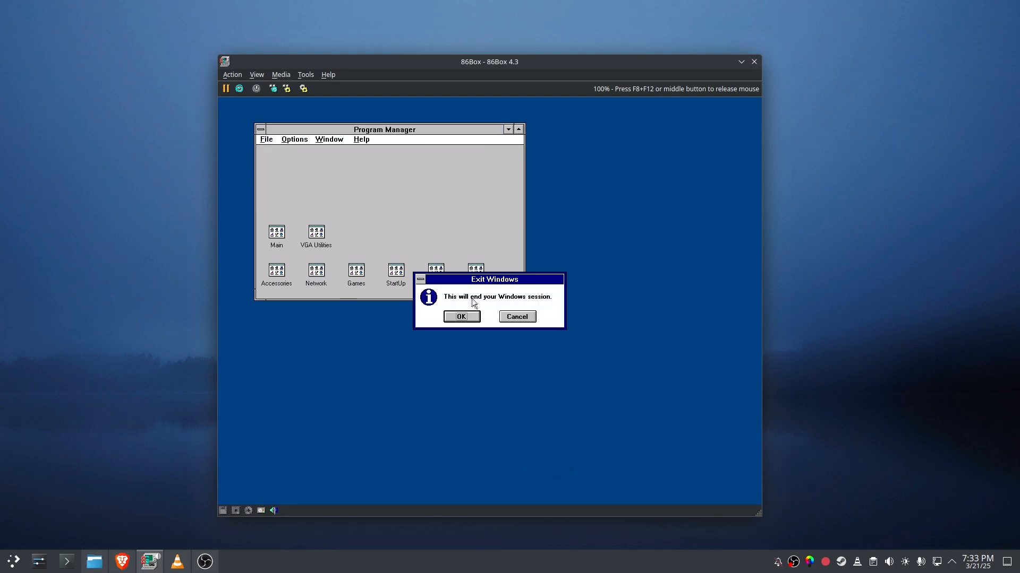
left_click(469, 321)
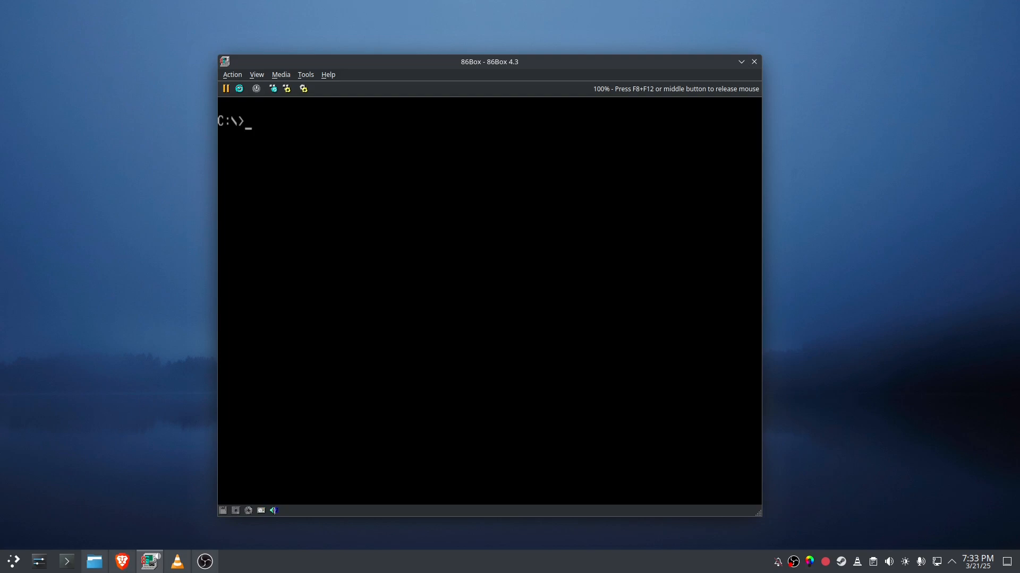
type("win")
key("Return")
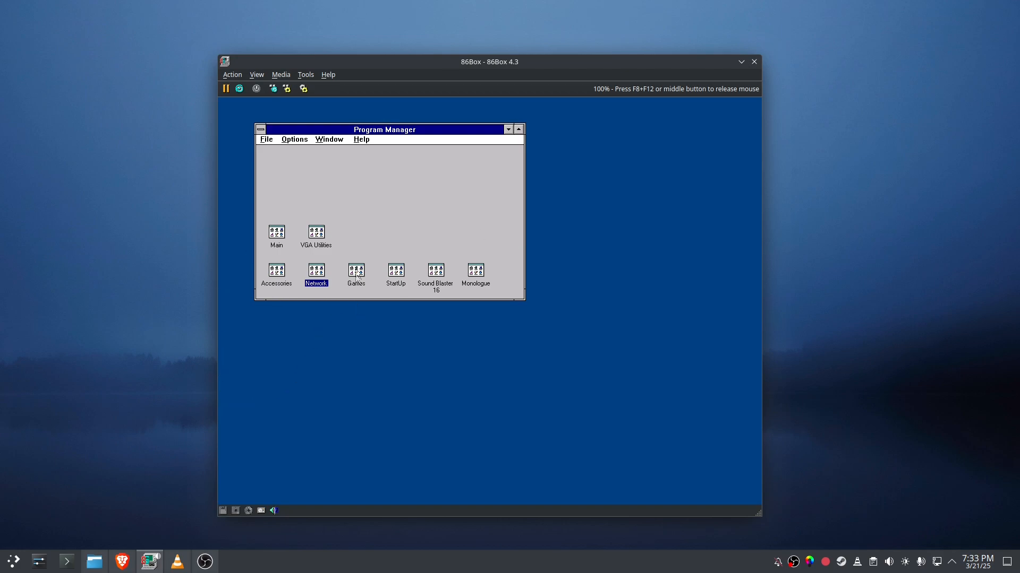
- Check the resolution and color settings in the SETRES Utility, cancel without changes and close the VGA Utilities group
double_click(318, 232)
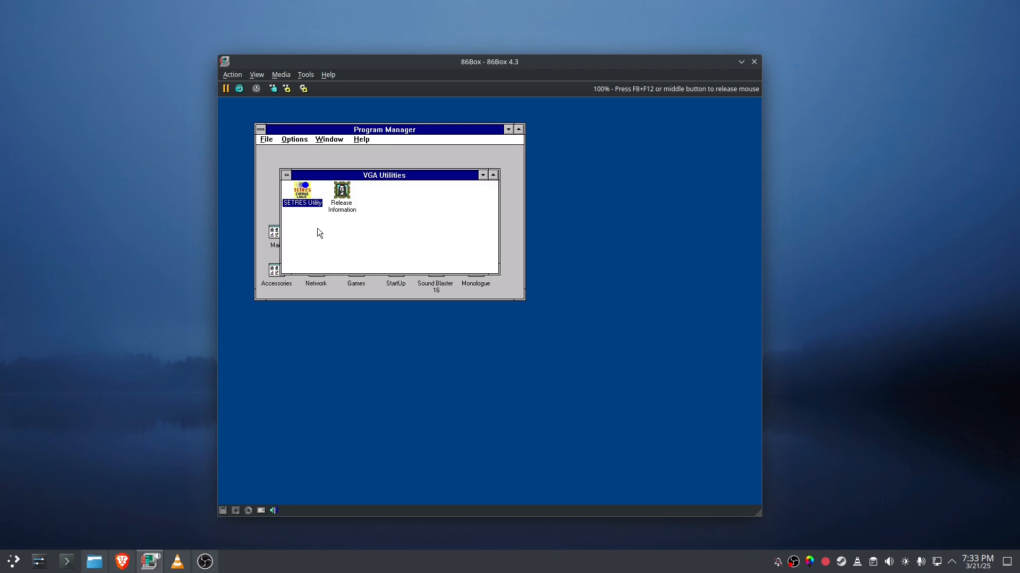
double_click(303, 192)
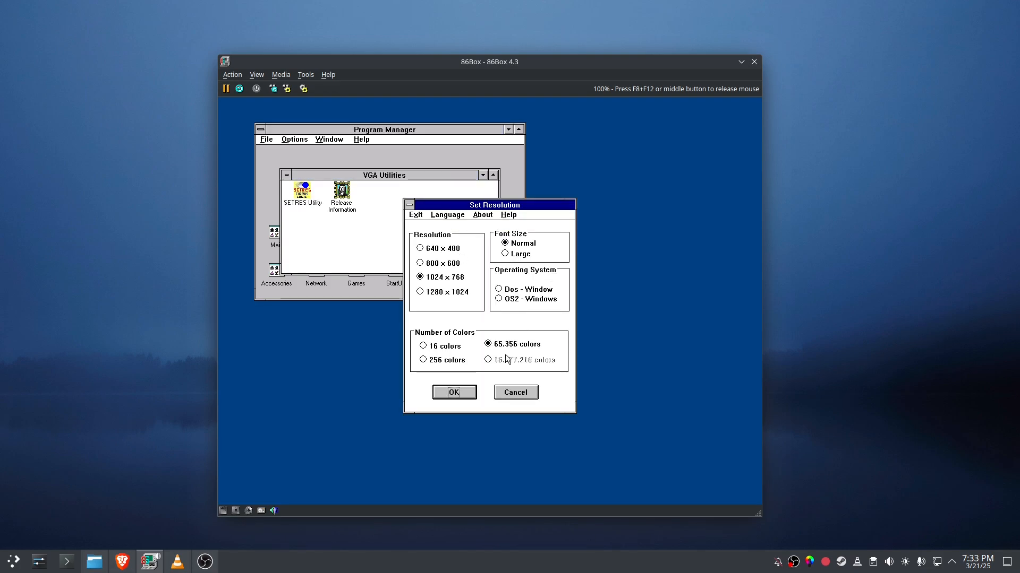
left_click(509, 394)
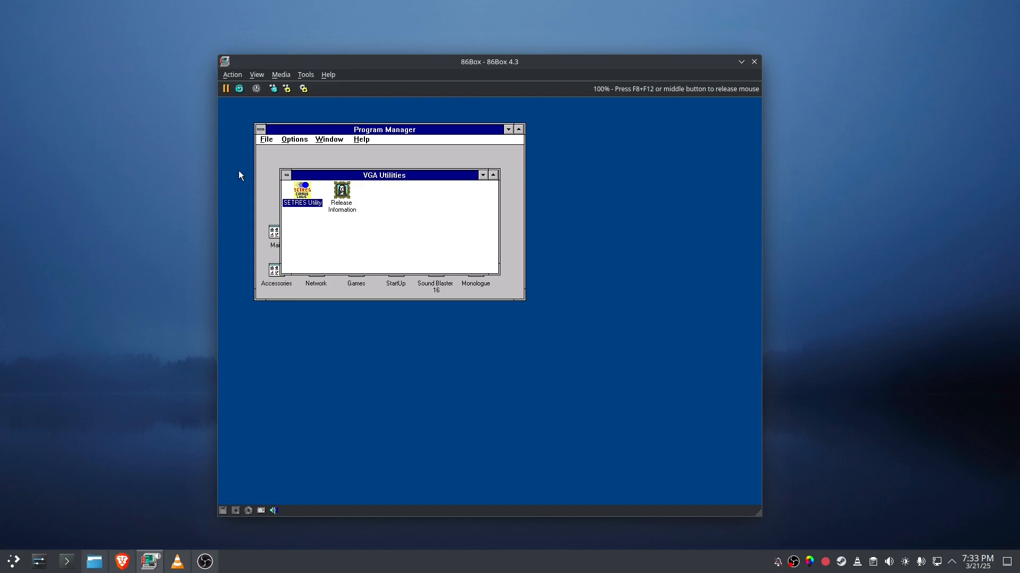
left_click(286, 175)
key("n")
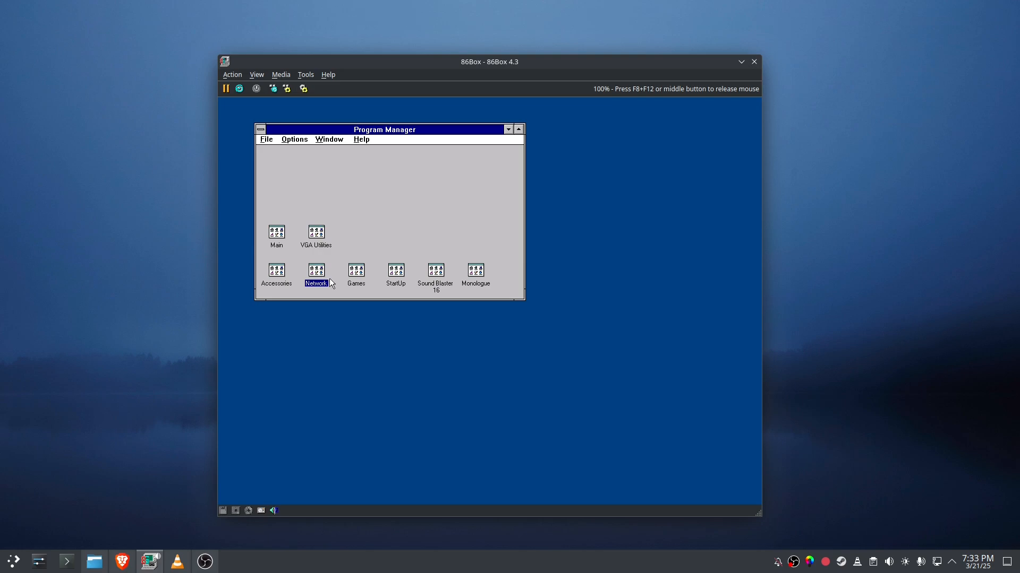
- Release the mouse from the guest and open the image chooser for the emulated CD-ROM drive
left_click(321, 245)
left_click(438, 229)
middle_click(478, 314)
left_click(248, 510)
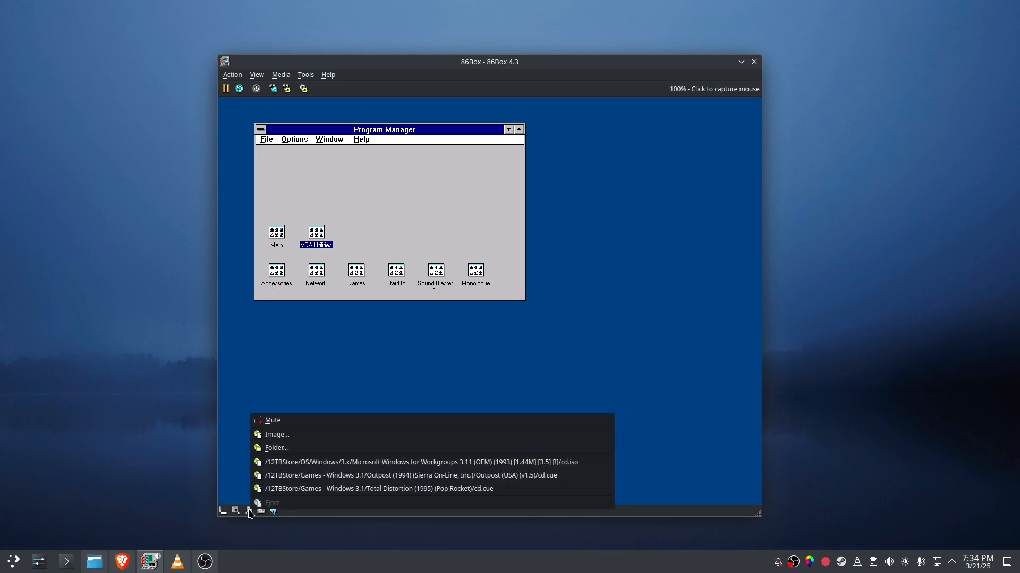
left_click(285, 435)
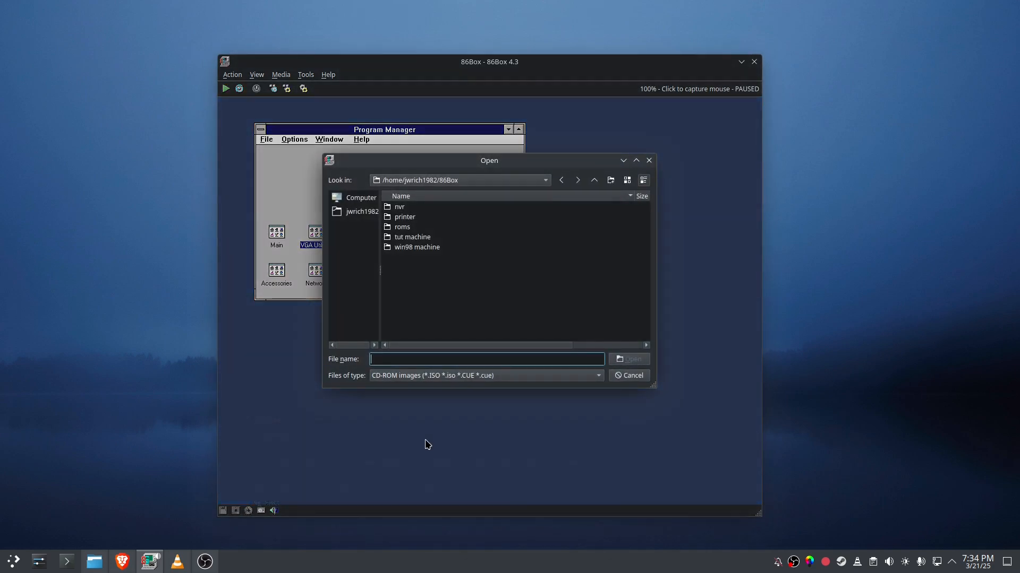
- Mount cd.cue from the Outpost (USA) (v1.5) folder under /12TBStore/Games - Windows 3.1/Outpost (1994) (Sierra On-Line, Inc.)
left_click(438, 180)
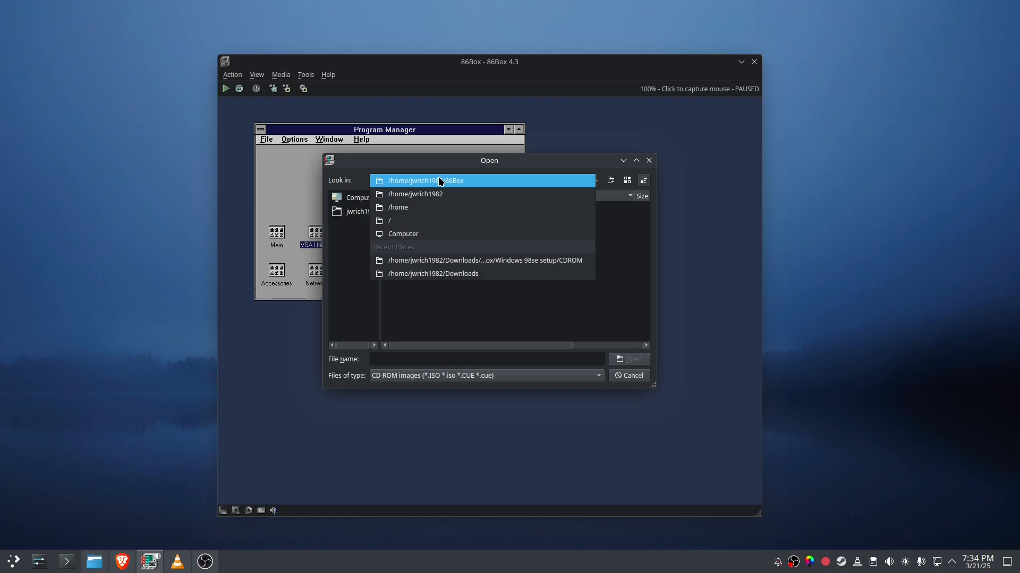
left_click(425, 220)
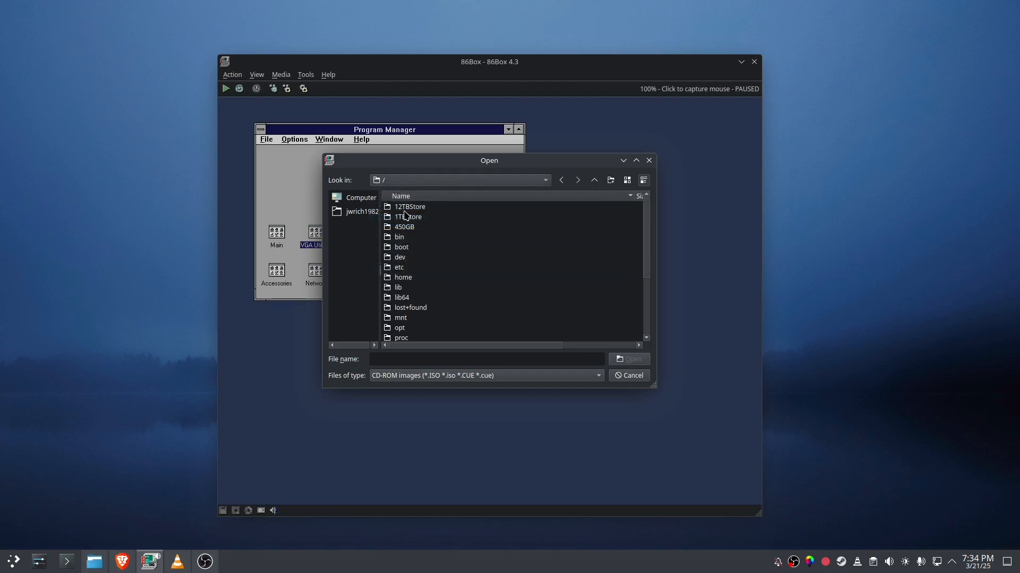
double_click(406, 216)
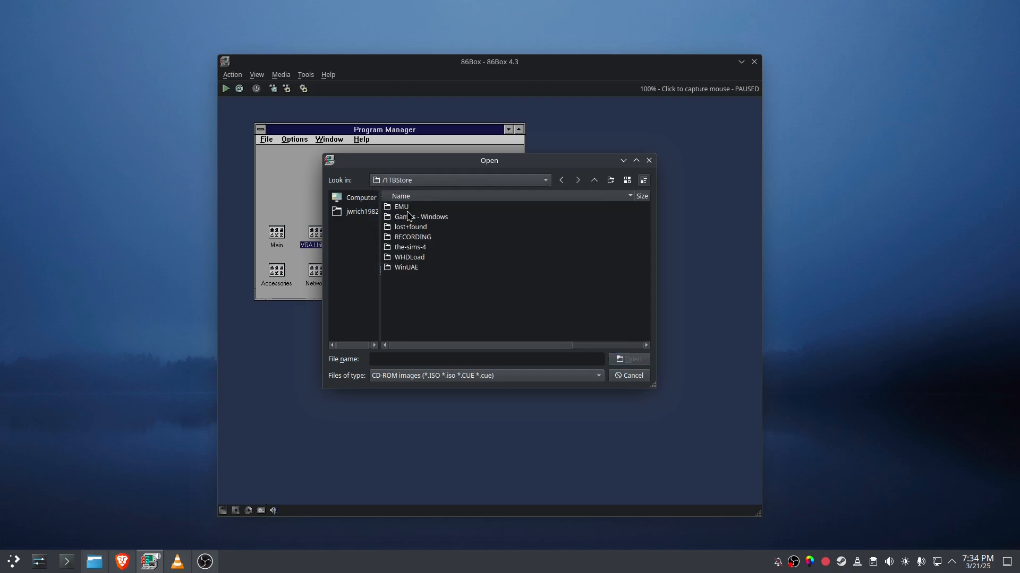
left_click(594, 178)
double_click(439, 208)
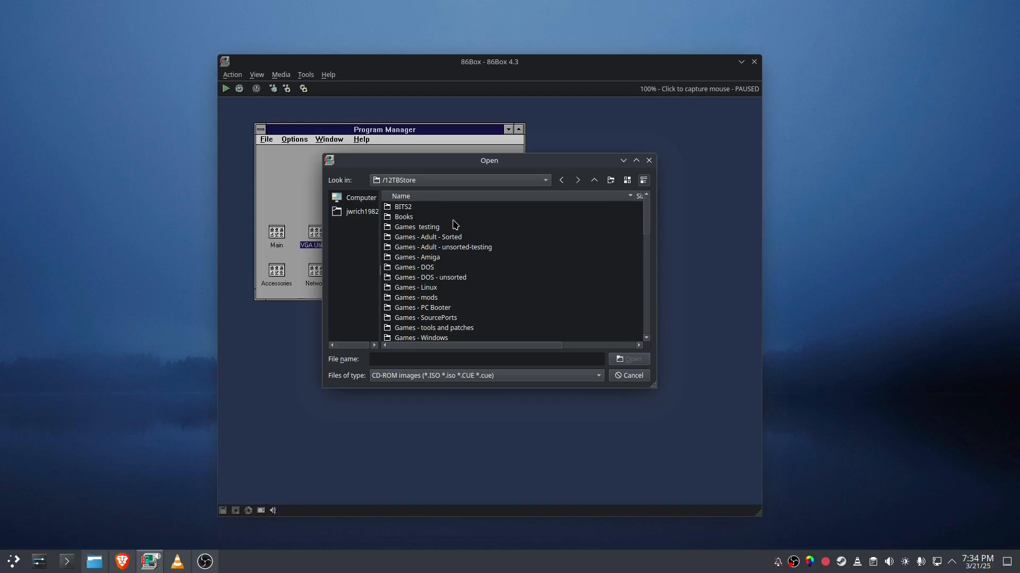
scroll(433, 314, "down", 1)
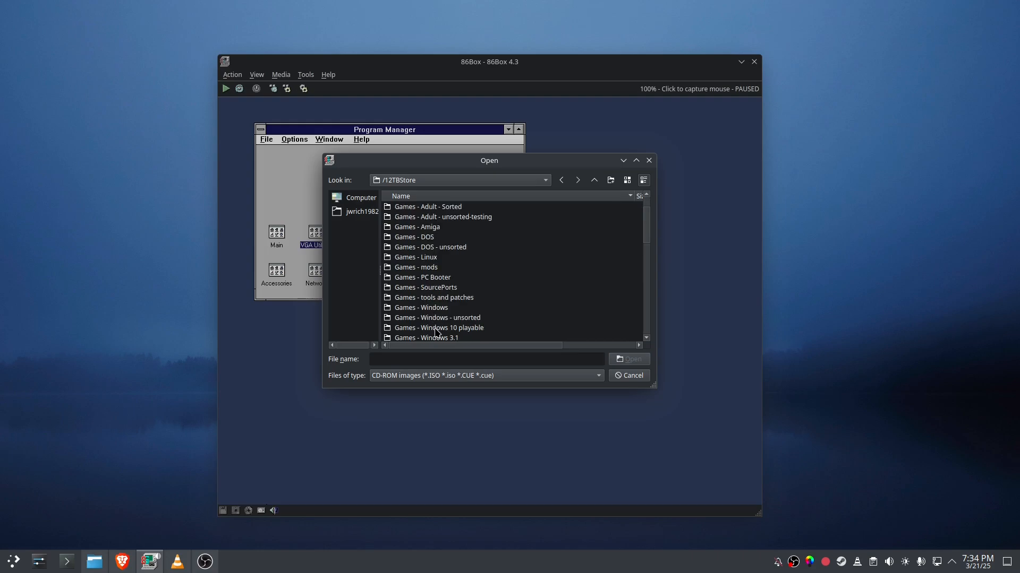
double_click(439, 337)
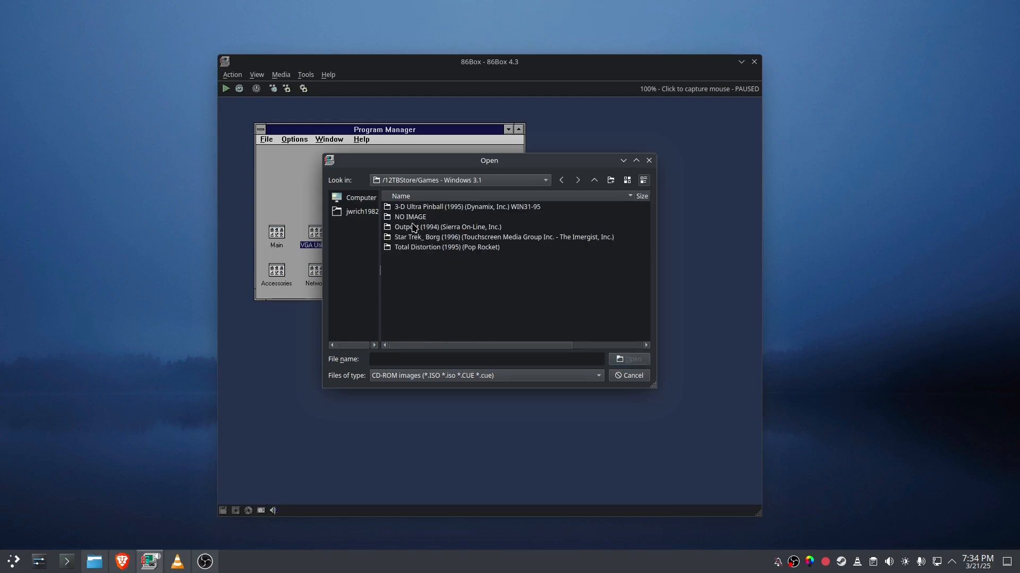
double_click(413, 228)
double_click(420, 248)
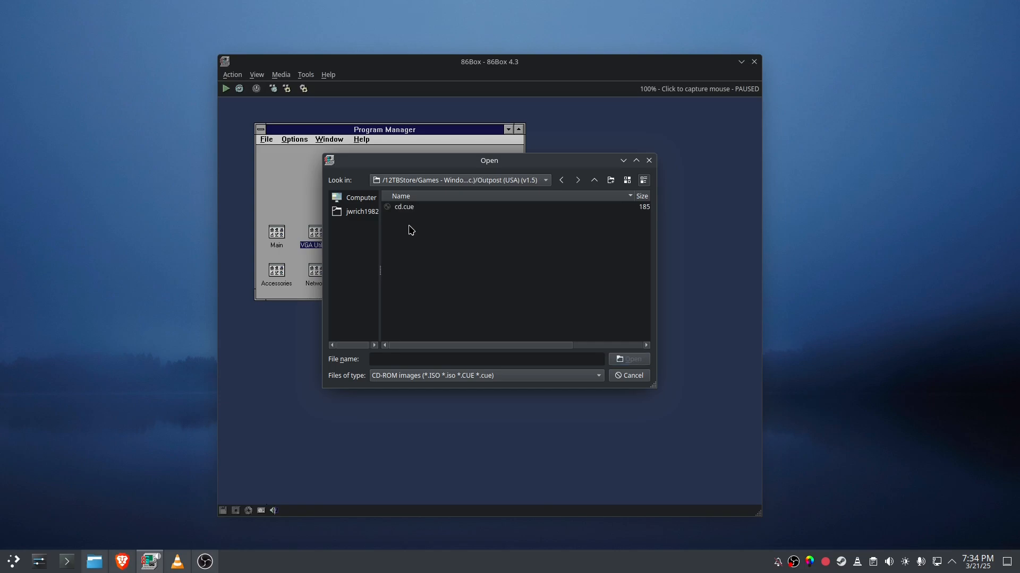
double_click(404, 208)
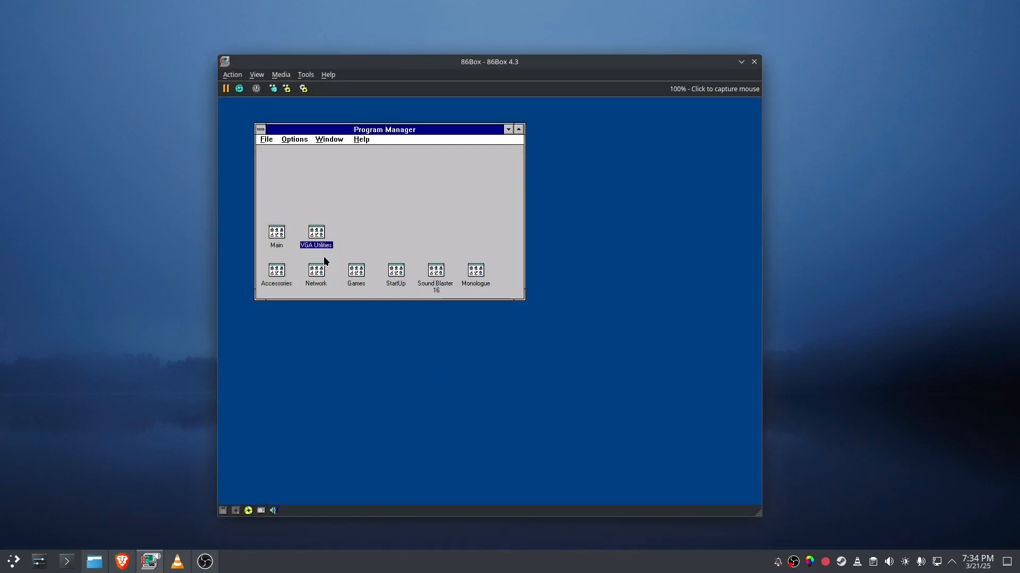
- Capture the mouse in the guest, open File Manager and run setup.exe from the CD-ROM in drive D
left_click(277, 234)
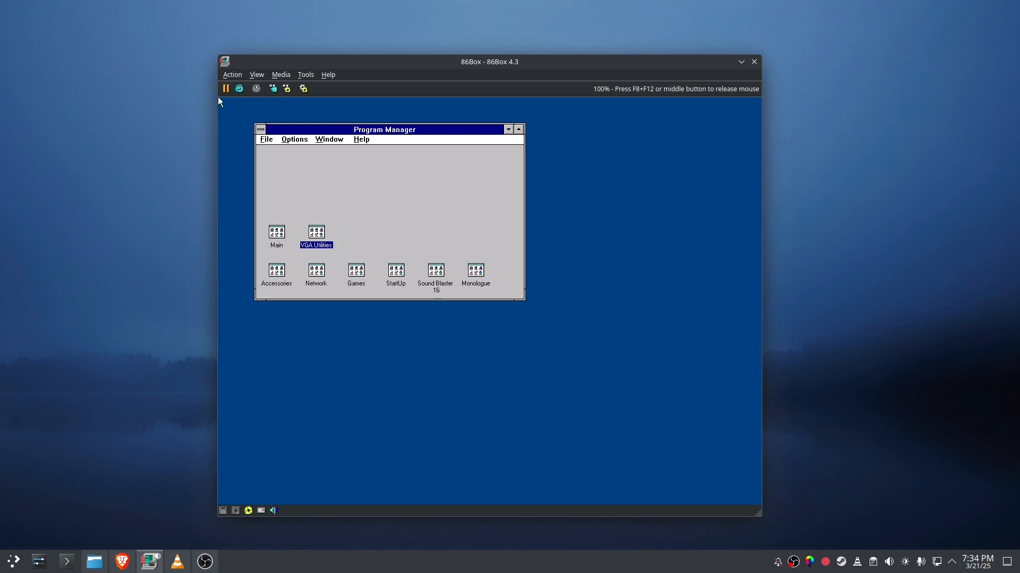
double_click(272, 237)
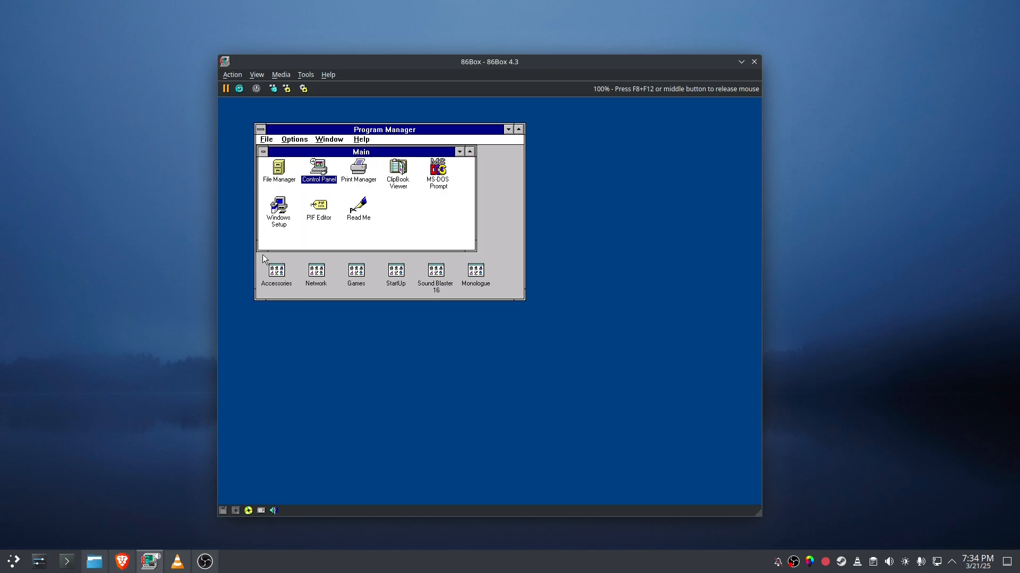
double_click(280, 167)
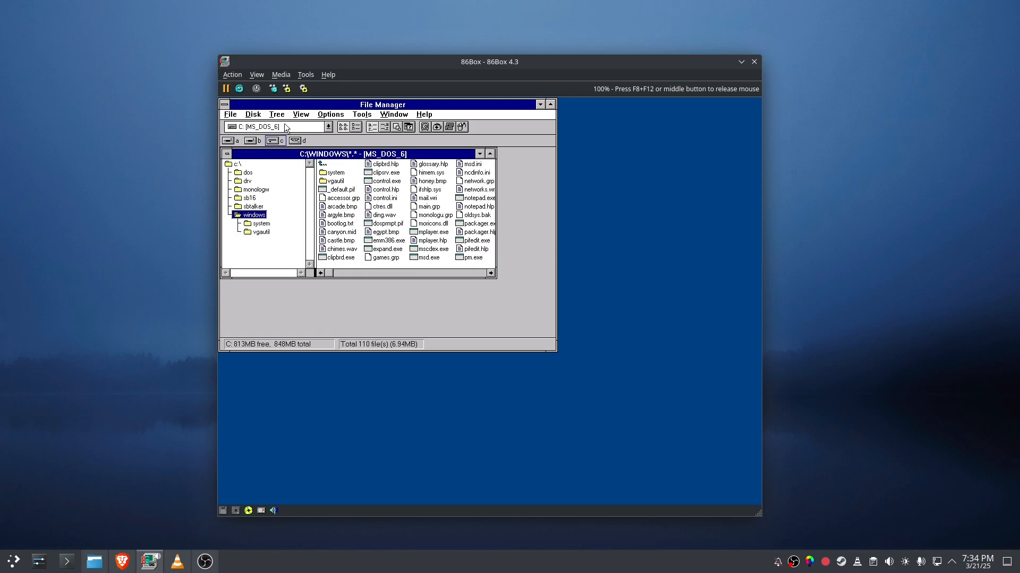
left_click(299, 142)
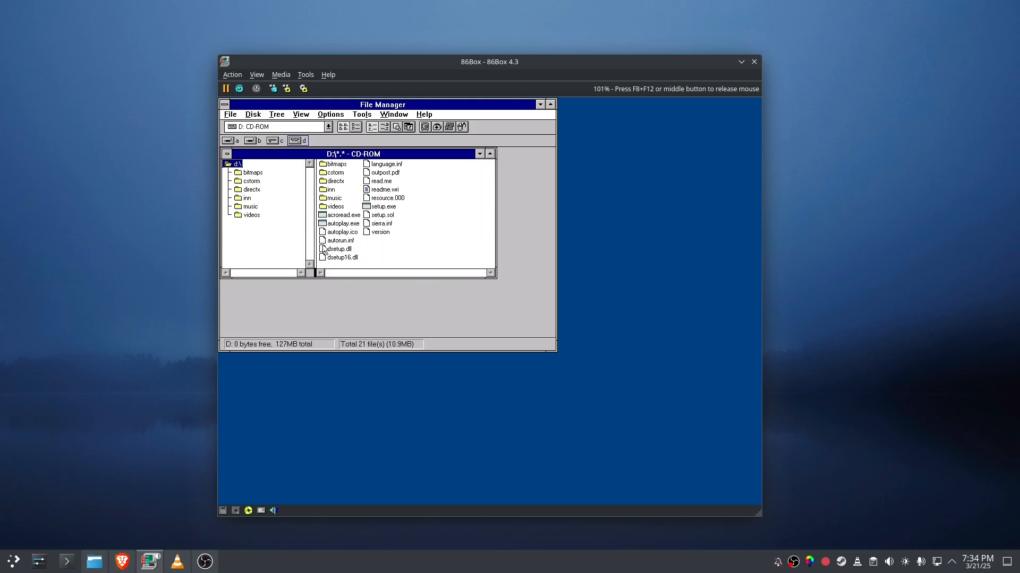
double_click(384, 207)
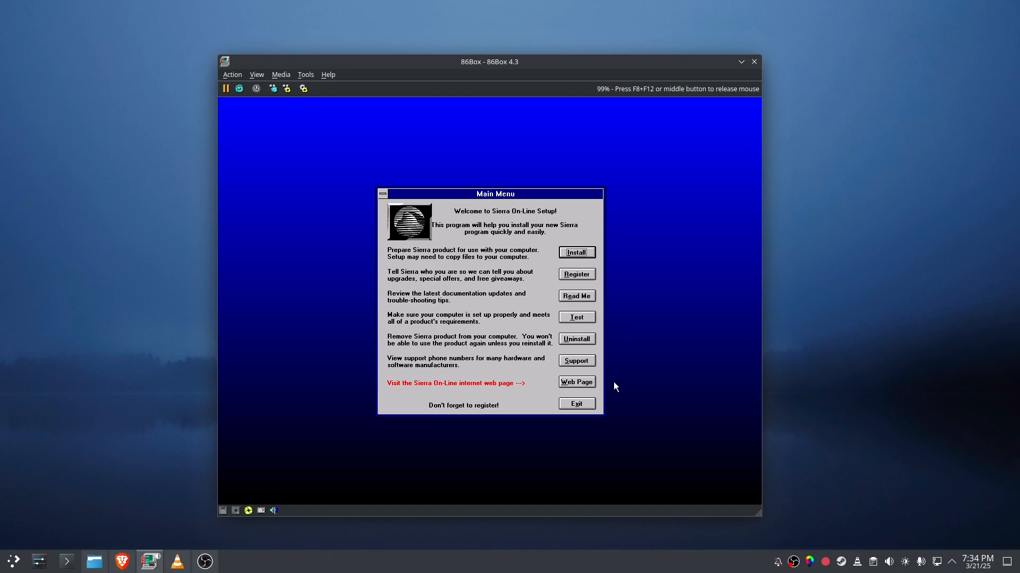
- Run the Sierra system test, confirm hearing the voice and the MIDI fanfare, and continue to the CD-ROM speed check
left_click(578, 316)
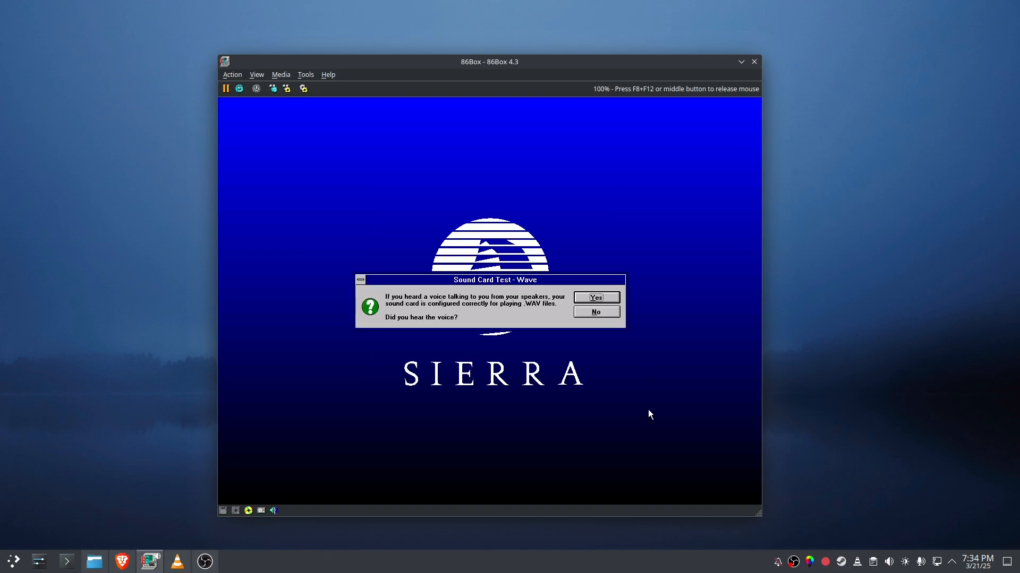
left_click(597, 298)
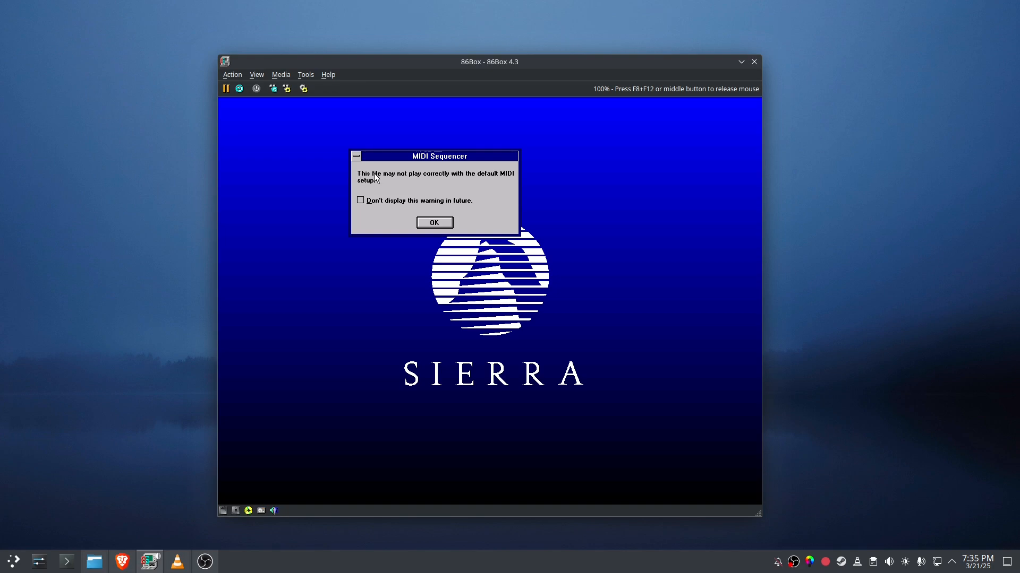
left_click(435, 226)
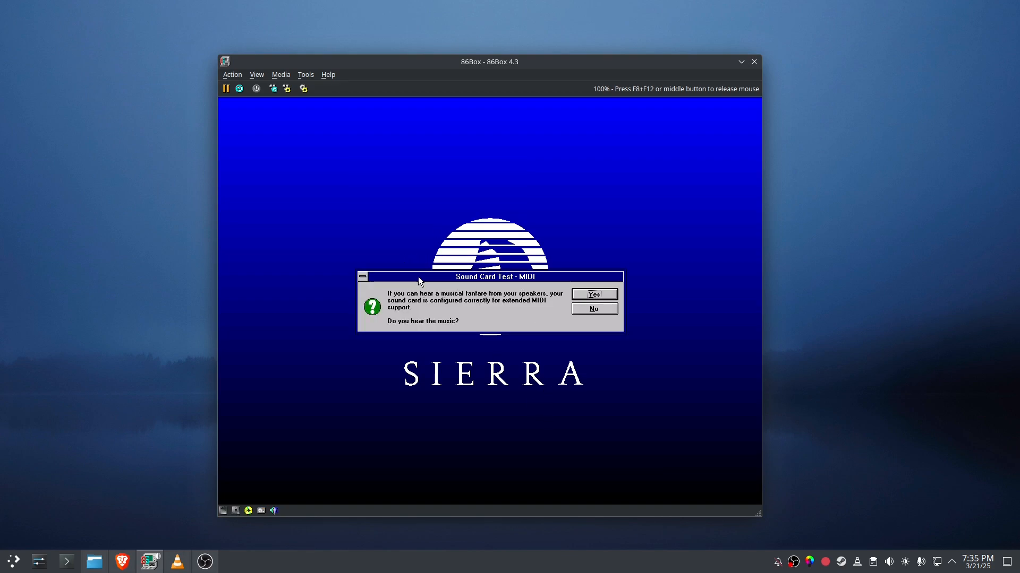
left_click(605, 296)
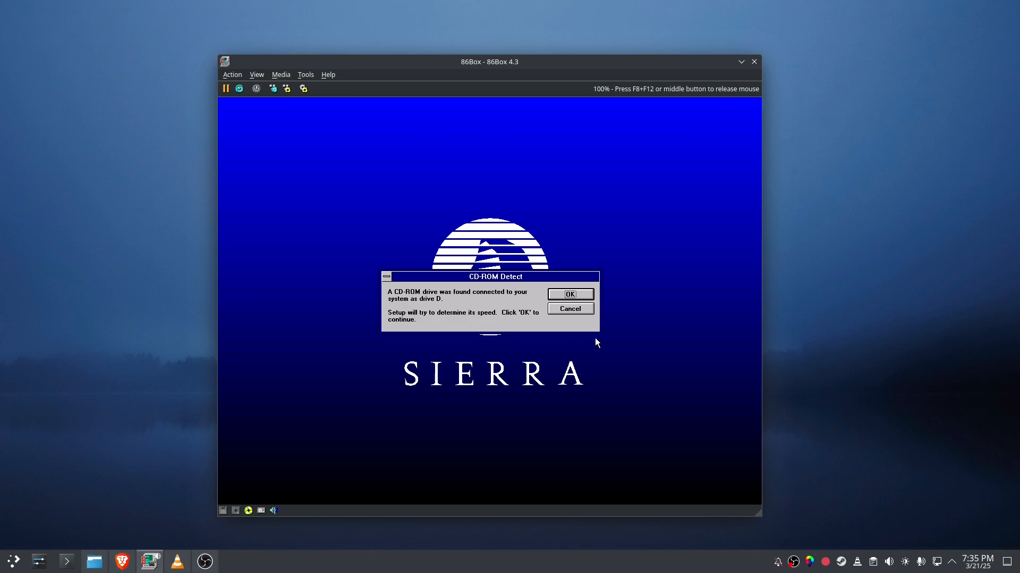
left_click(570, 296)
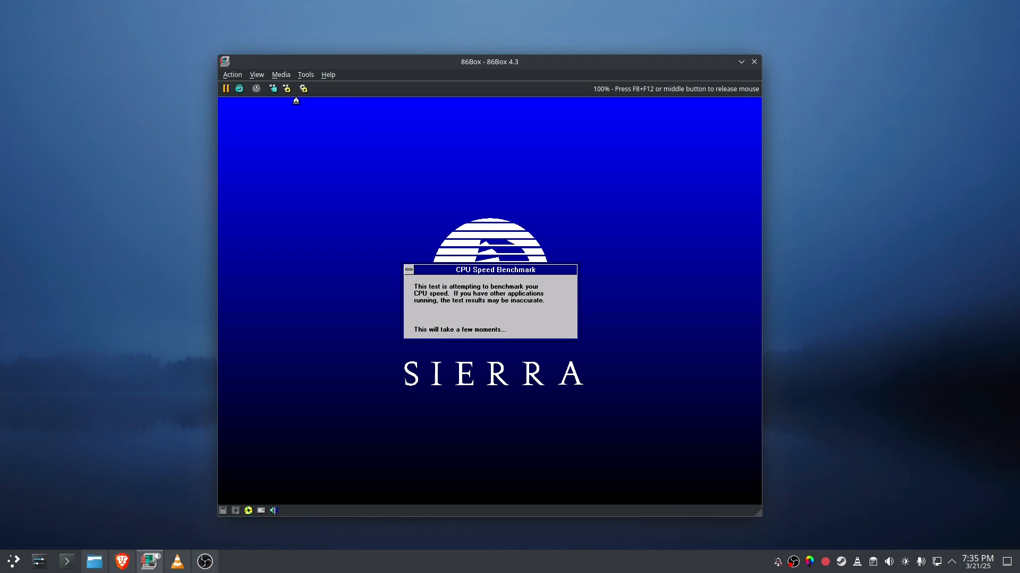
- Release the mouse during the CPU benchmark, reset the emulated machine and start Windows from DOS with the win command
middle_click(483, 286)
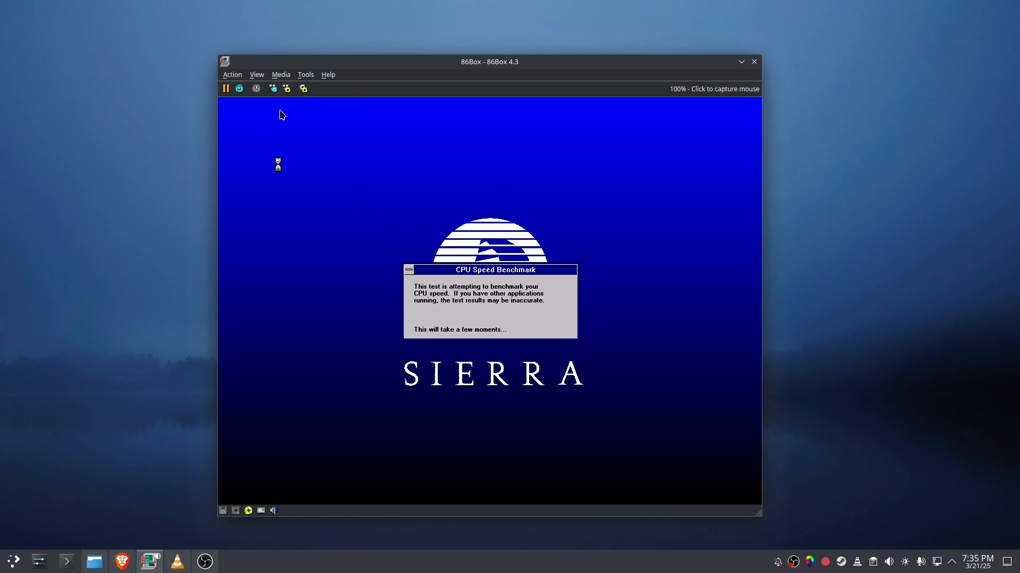
left_click(240, 89)
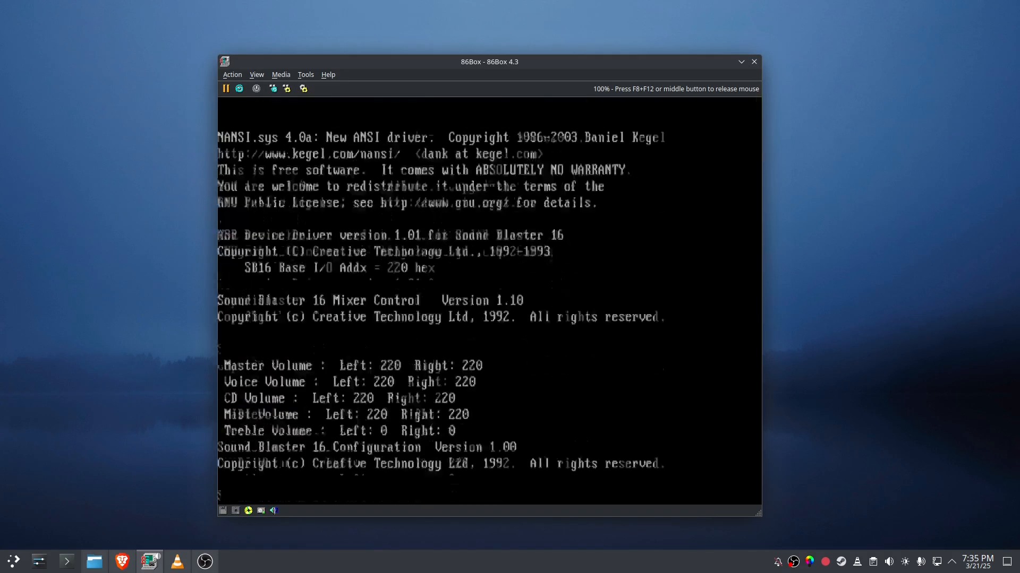
type("win")
key("Return")
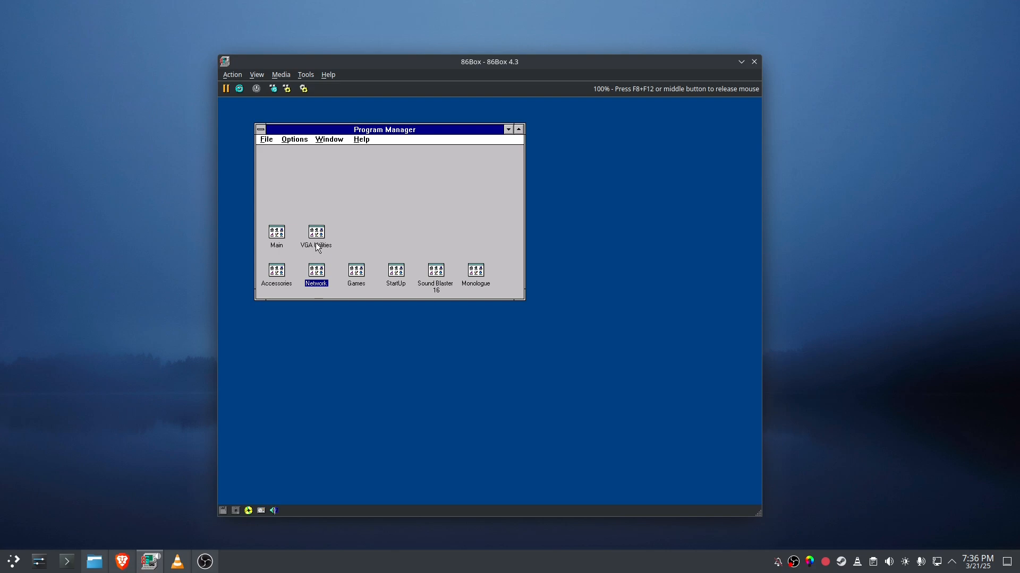
- In the Control Panel's MIDI Mapper, set channel 1's patch map to [None] in the SB16 All MIDI setup, save it and close Control Panel
double_click(268, 237)
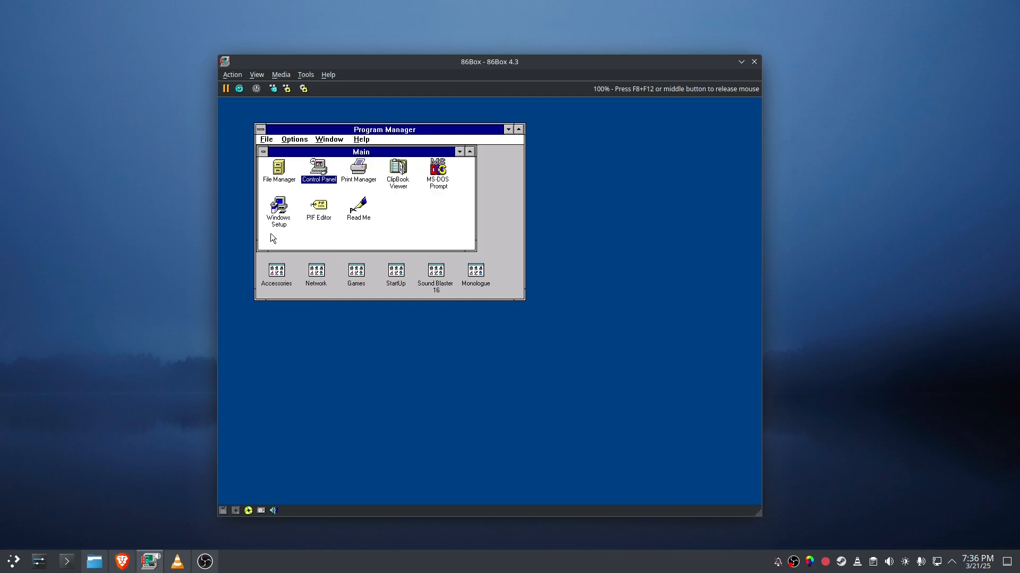
double_click(314, 171)
double_click(327, 173)
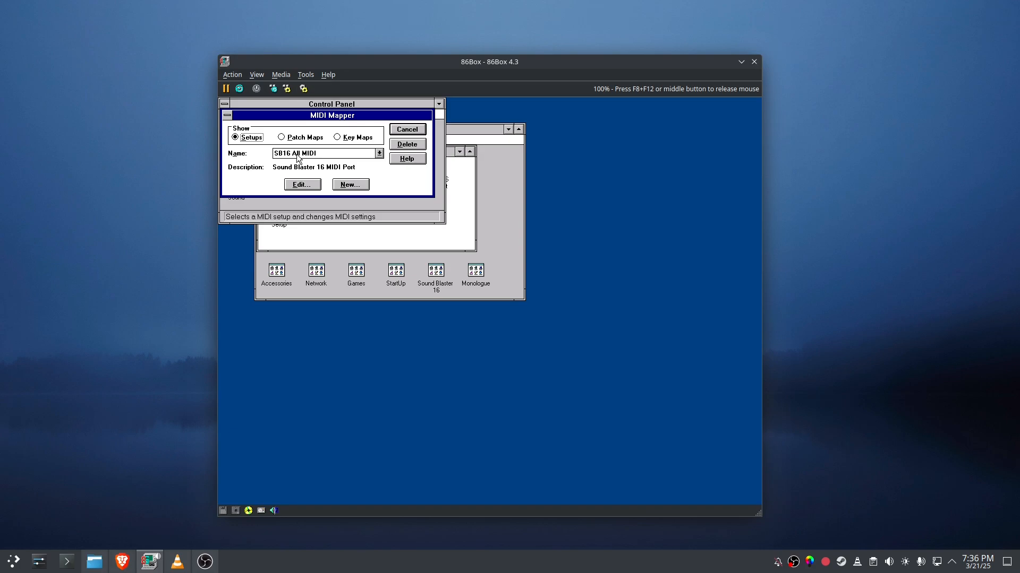
left_click(299, 185)
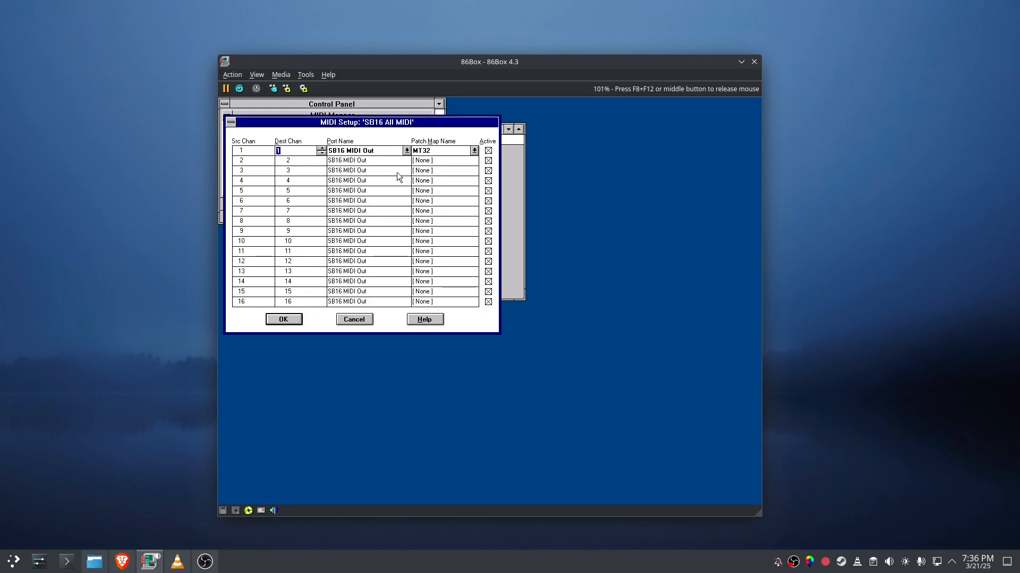
left_click(475, 150)
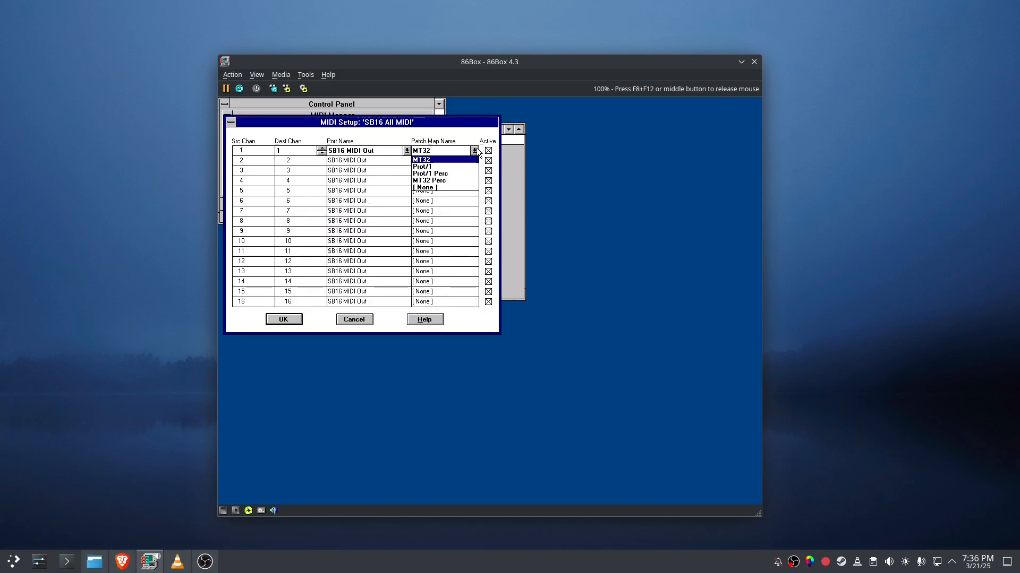
left_click(432, 188)
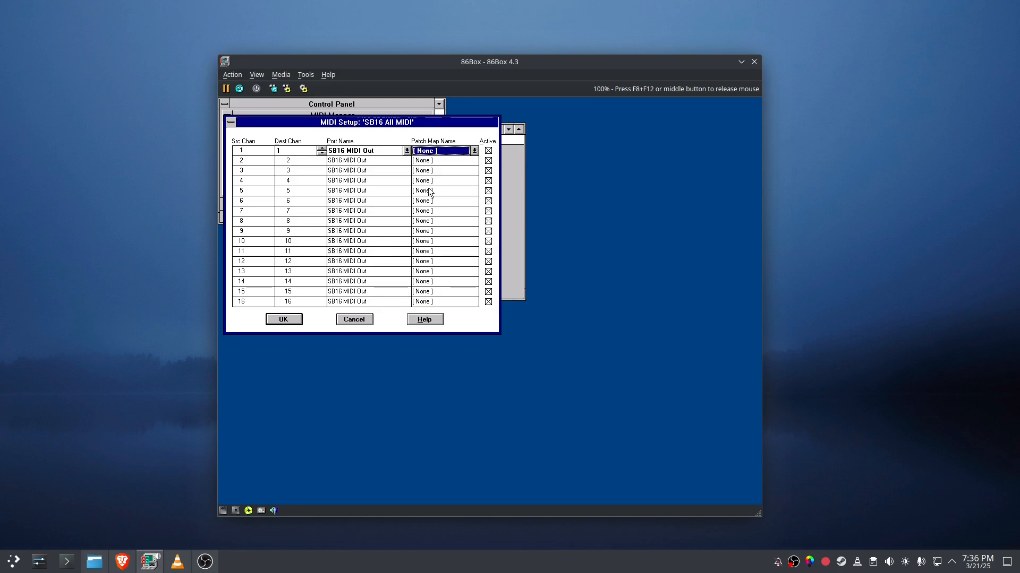
left_click(289, 321)
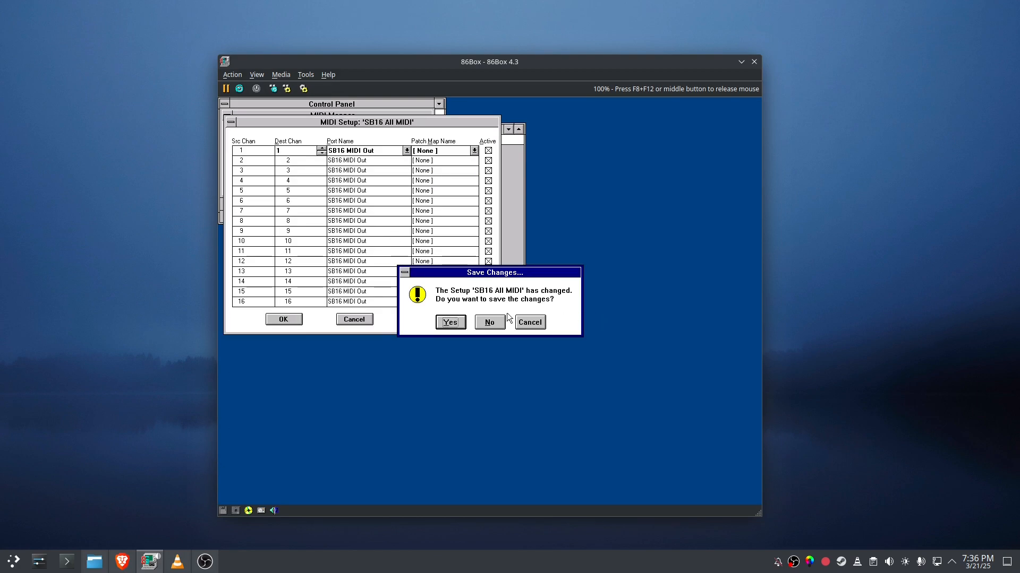
left_click(454, 323)
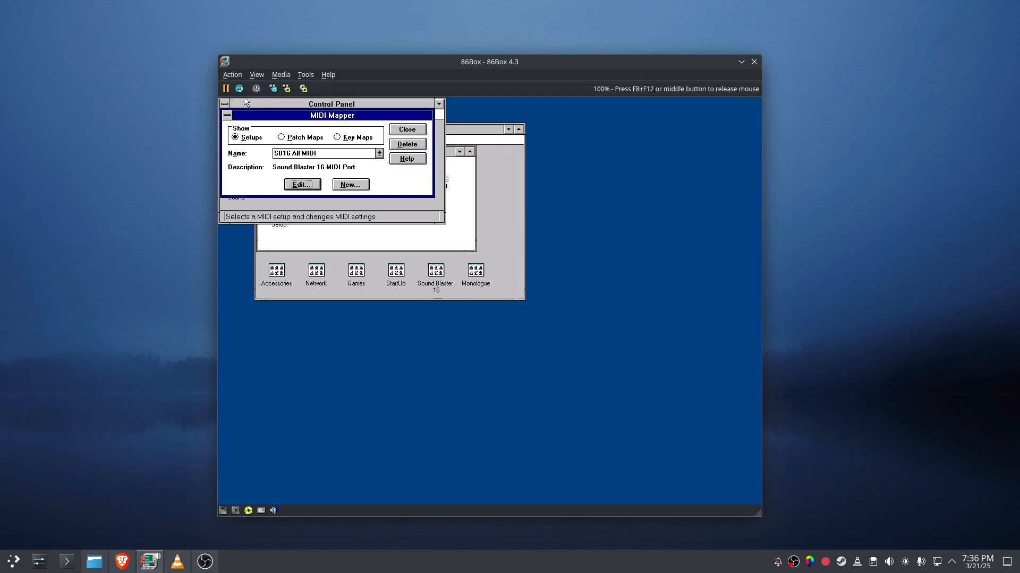
left_click(418, 126)
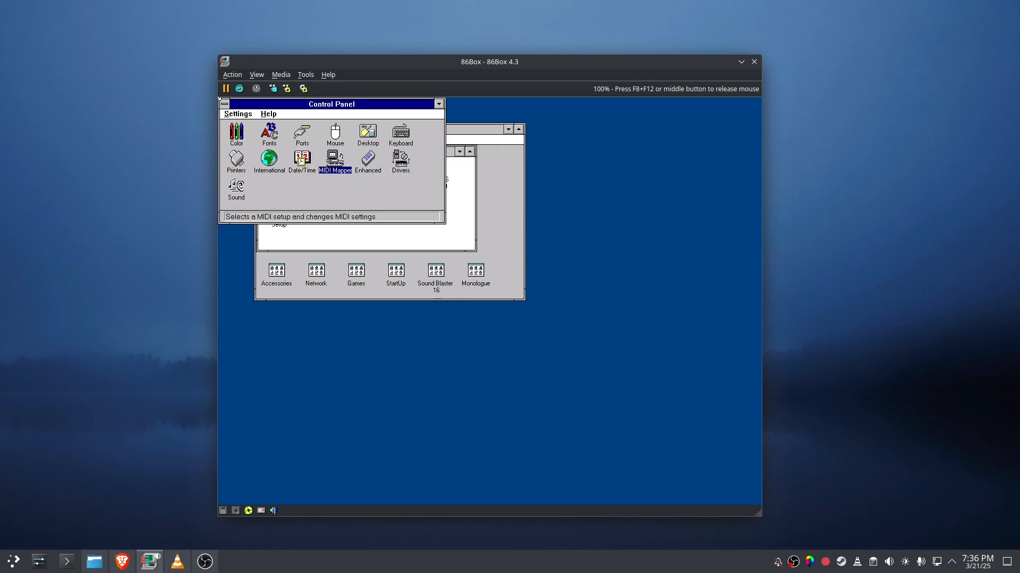
double_click(223, 103)
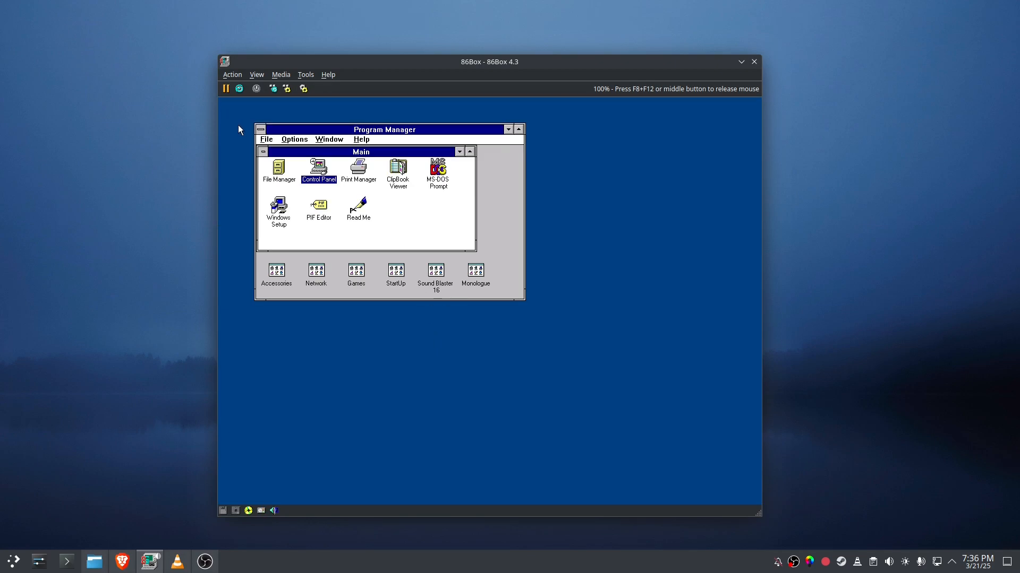
- Run setup.exe from CD-ROM drive D in File Manager and start the Sierra system test, accepting the CD-ROM speed check
double_click(278, 166)
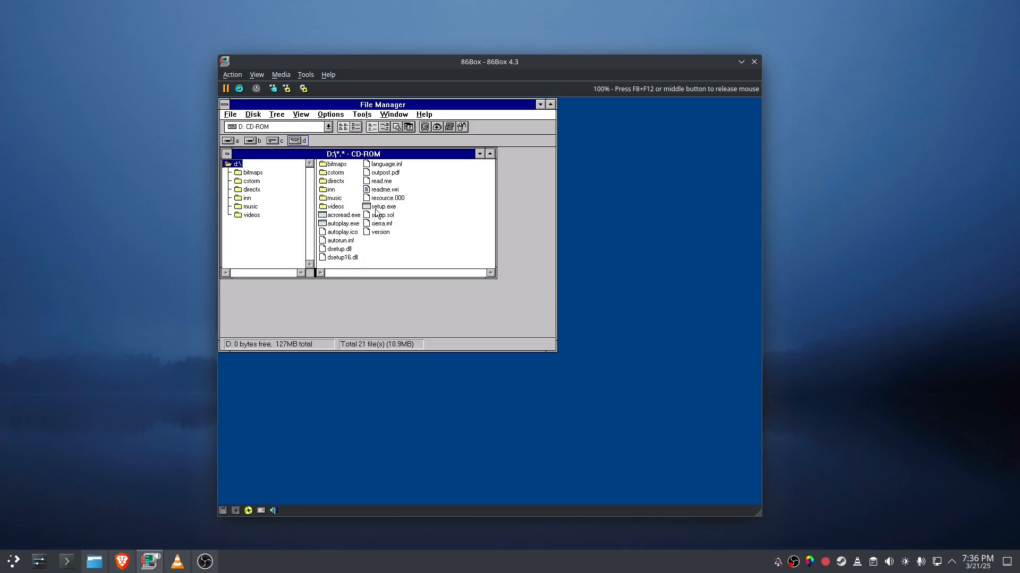
double_click(377, 208)
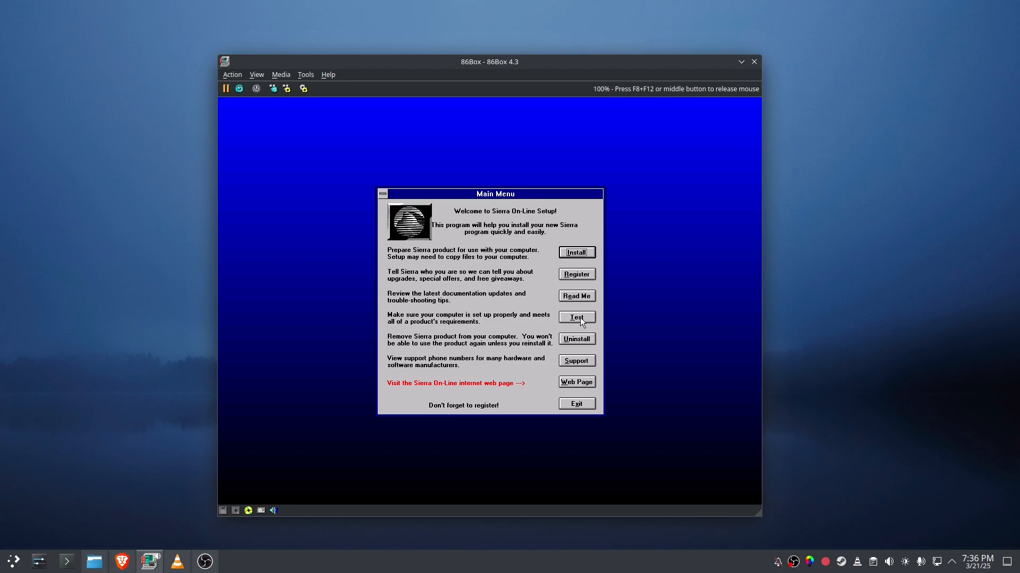
left_click(577, 318)
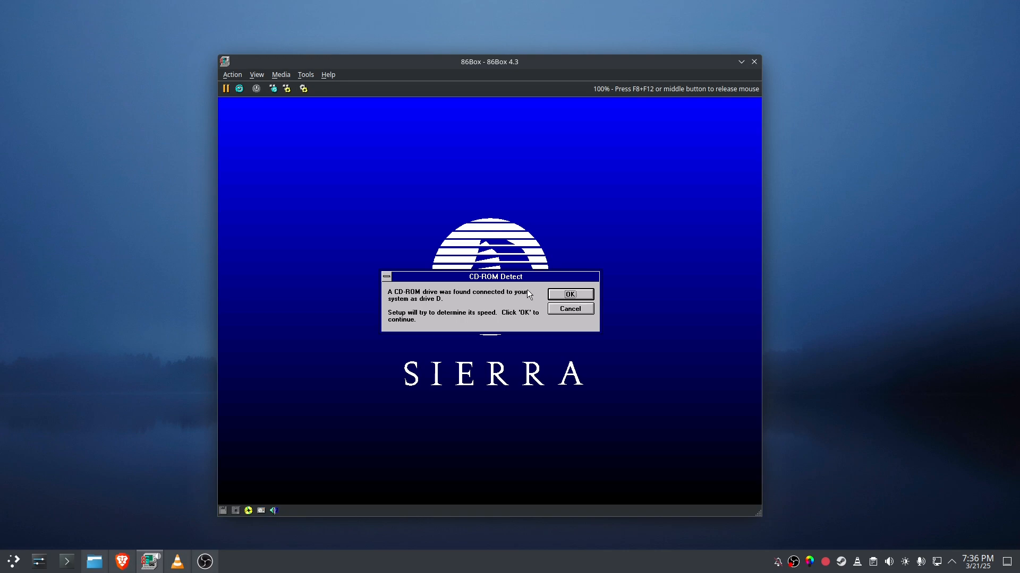
left_click(580, 294)
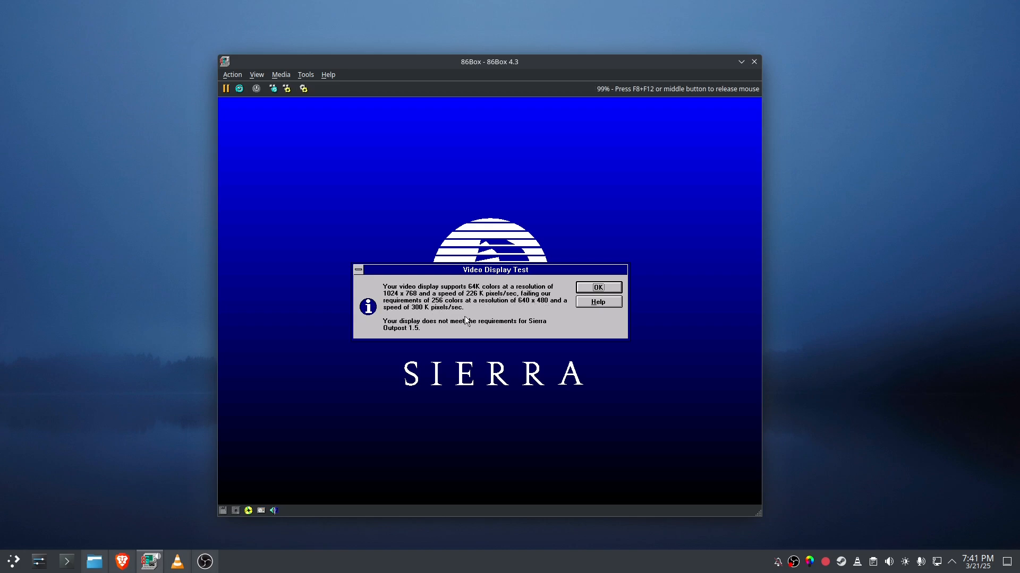
- Acknowledge the video display test notices, leave the system test results, and exit Sierra Setup and File Manager
left_click(598, 288)
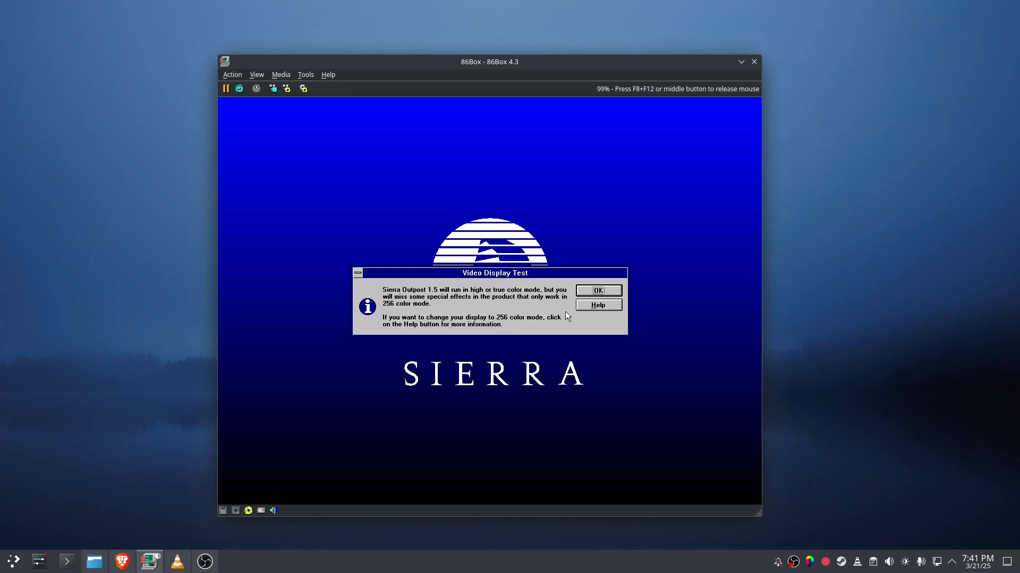
left_click(598, 292)
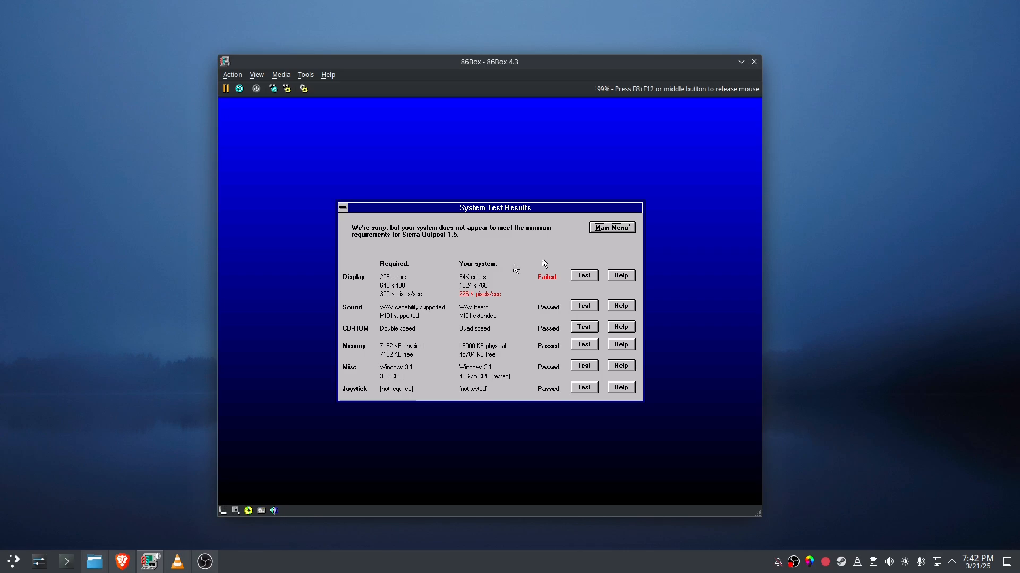
left_click(625, 227)
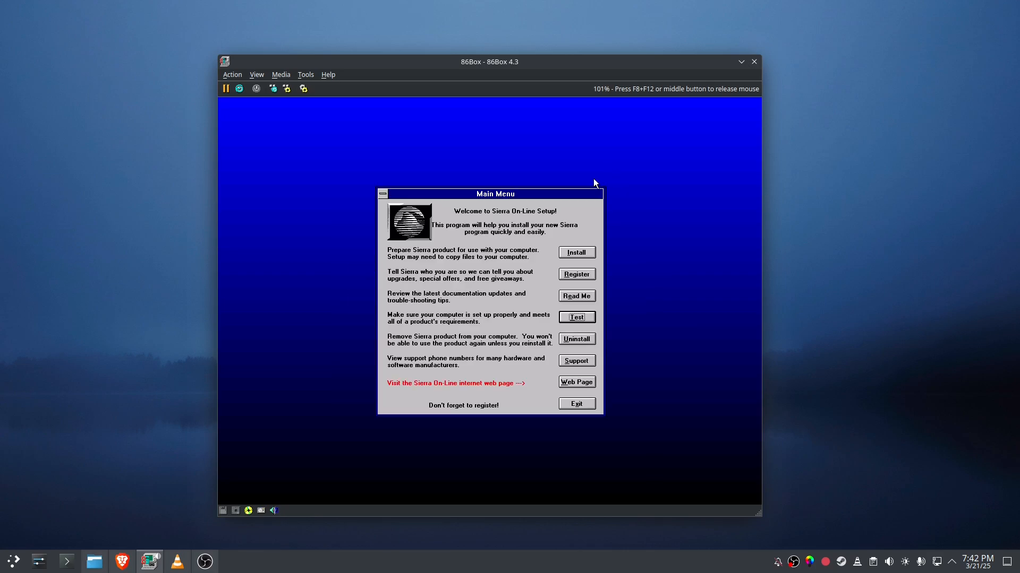
left_click(577, 404)
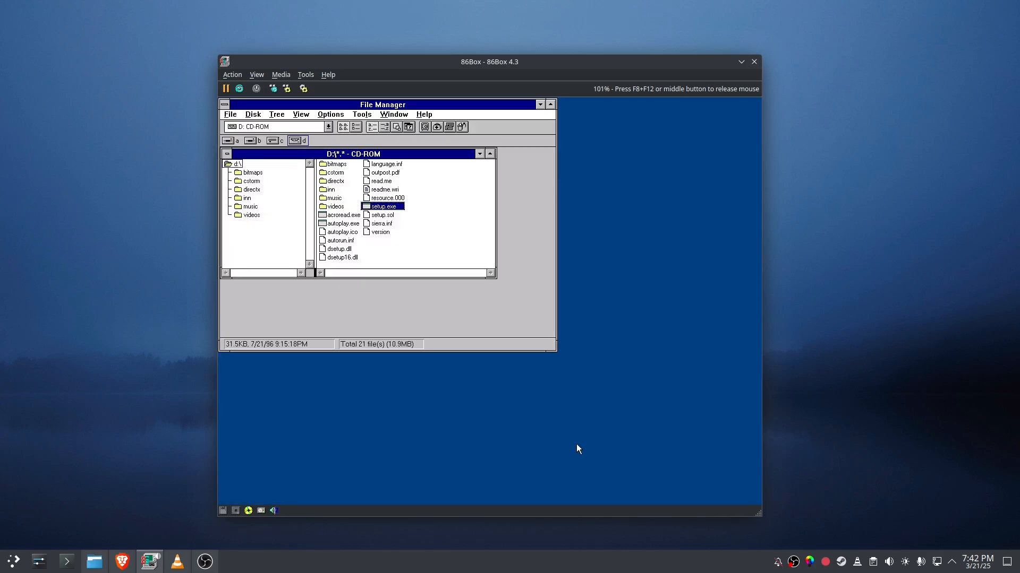
double_click(225, 104)
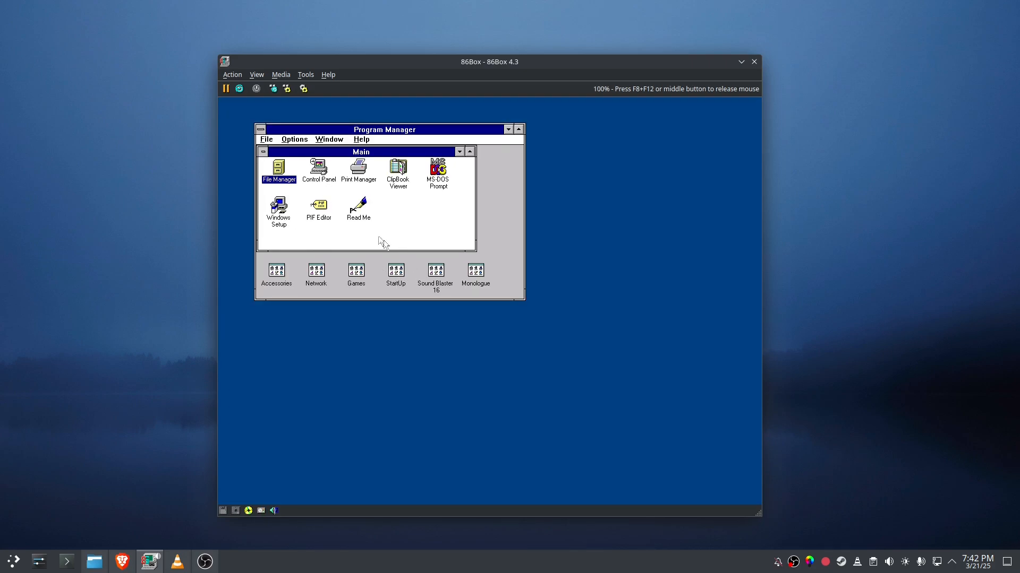
- In the SETRES Utility, select 1024 x 768, Dos - Window, 256 colors and the Large font, apply the settings and restart Windows
double_click(263, 152)
double_click(315, 233)
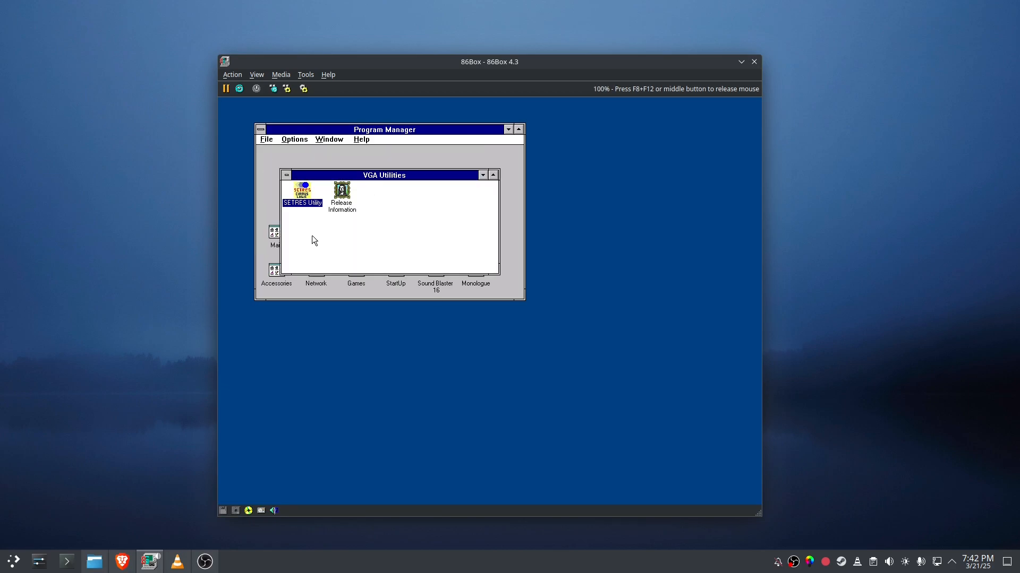
double_click(303, 190)
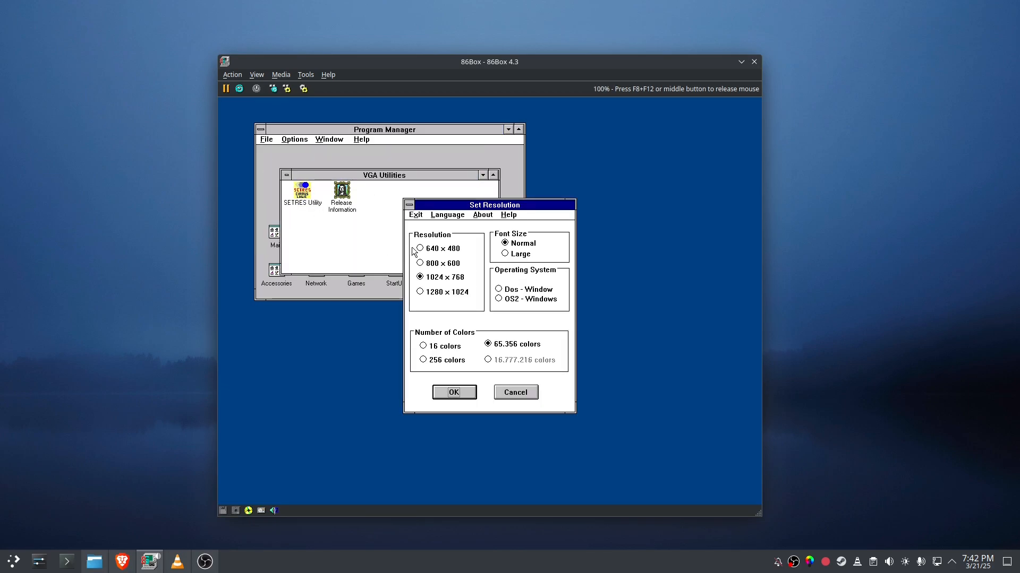
left_click(422, 277)
left_click(511, 289)
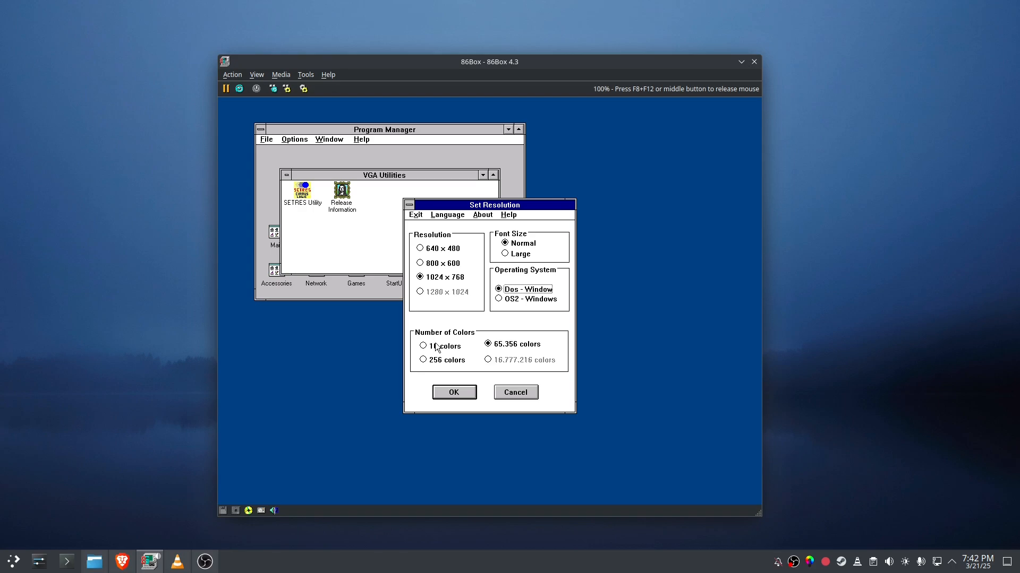
left_click(437, 361)
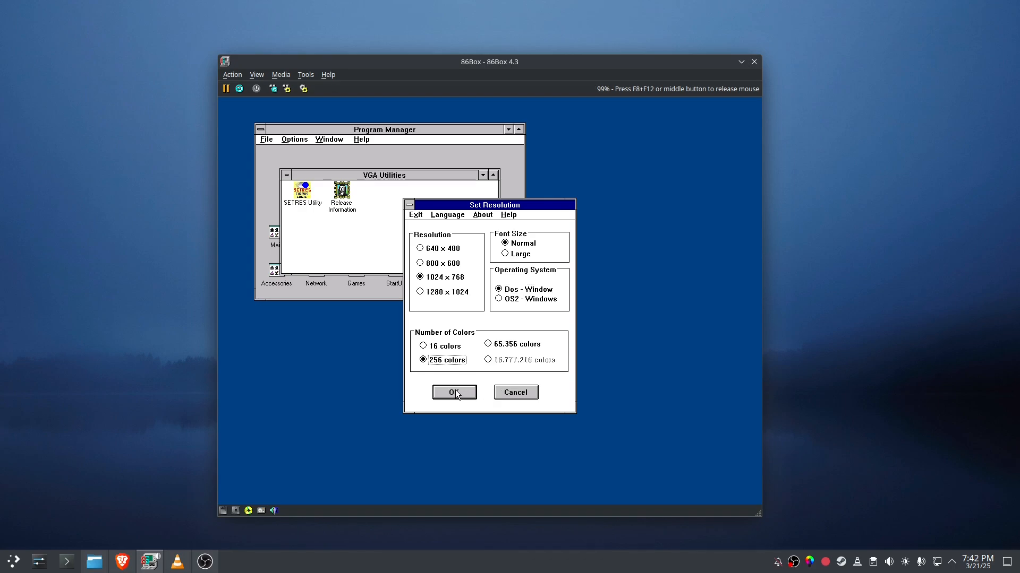
left_click(509, 255)
left_click(439, 392)
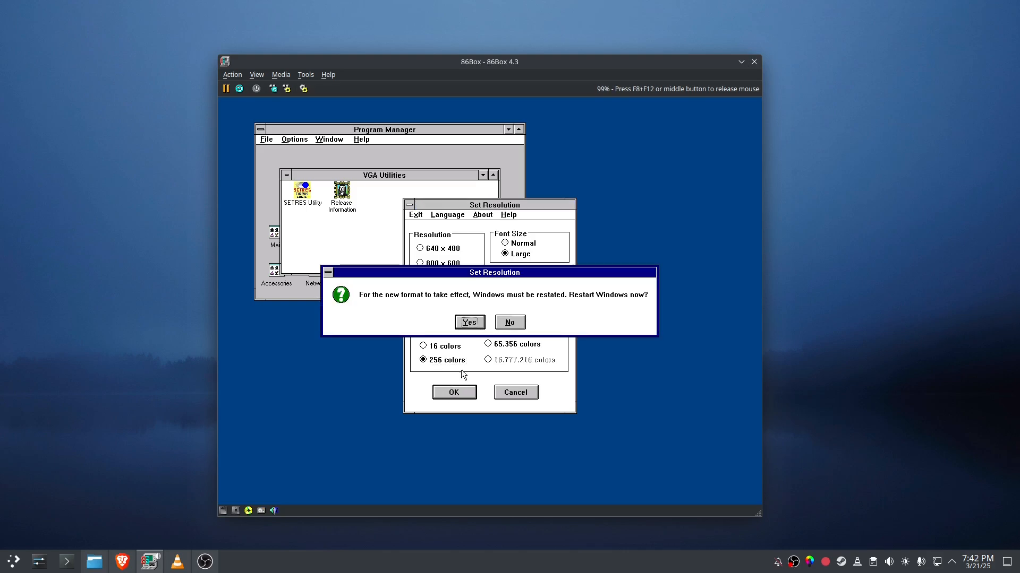
left_click(473, 321)
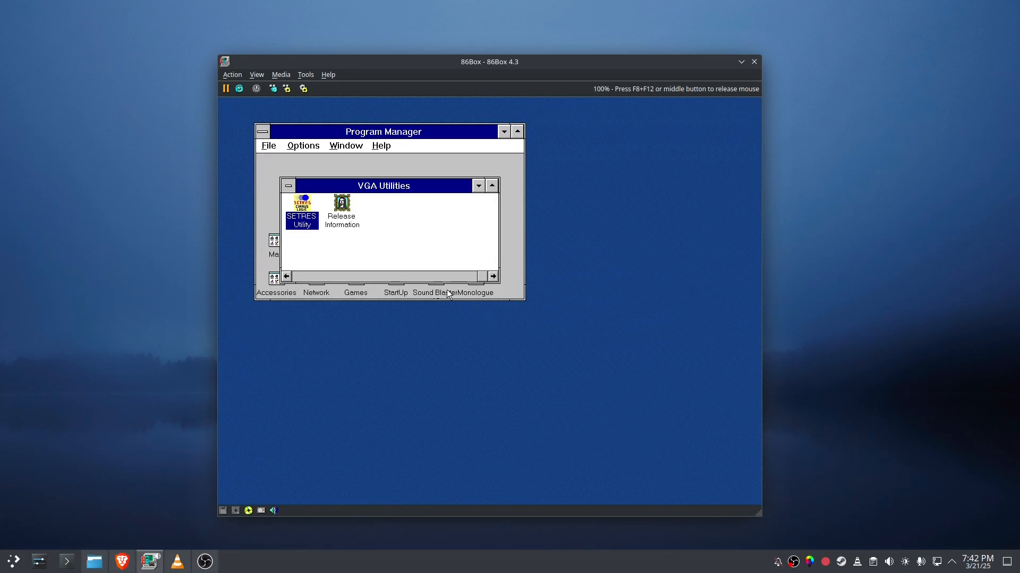
- Run setup.exe from CD-ROM drive D in File Manager, repeat the Sierra system test and return to the setup's main menu
left_click(447, 294)
left_click(406, 240)
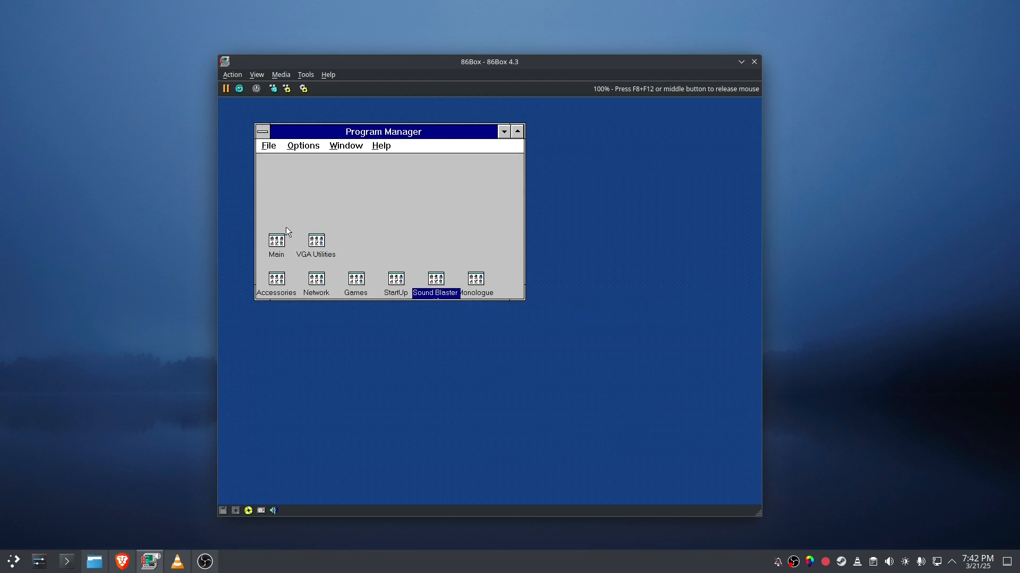
double_click(278, 240)
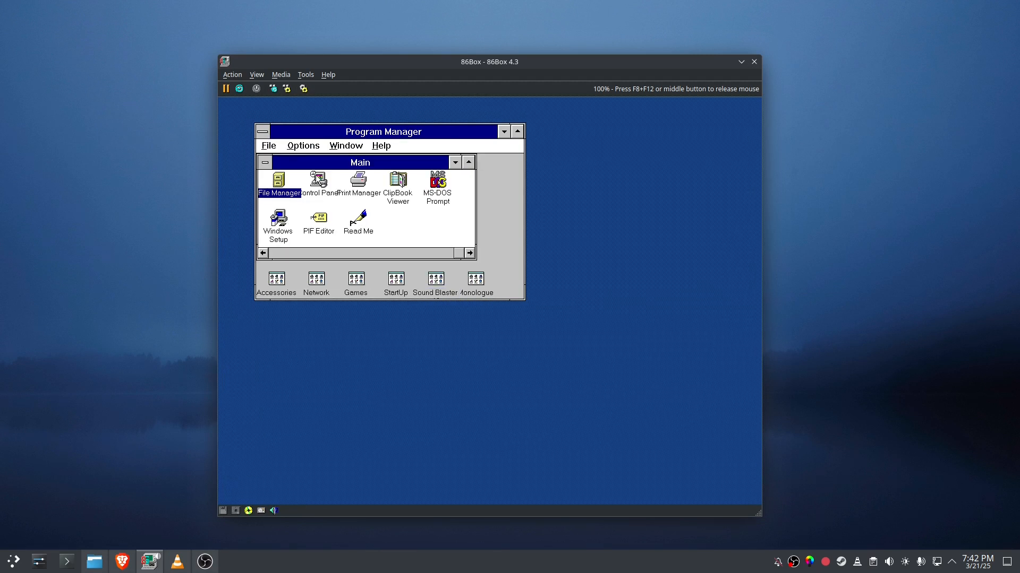
double_click(281, 182)
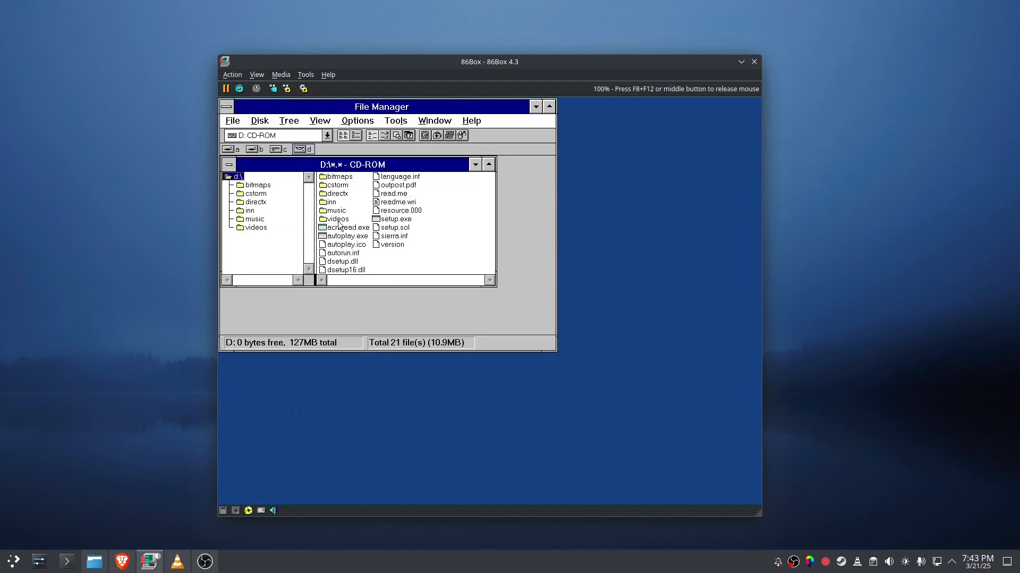
double_click(387, 219)
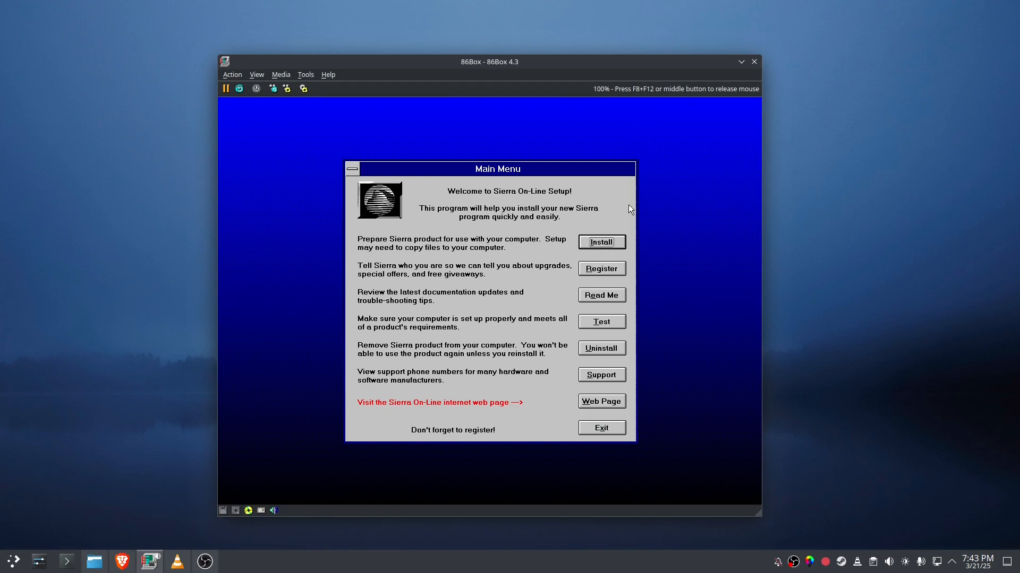
left_click(584, 322)
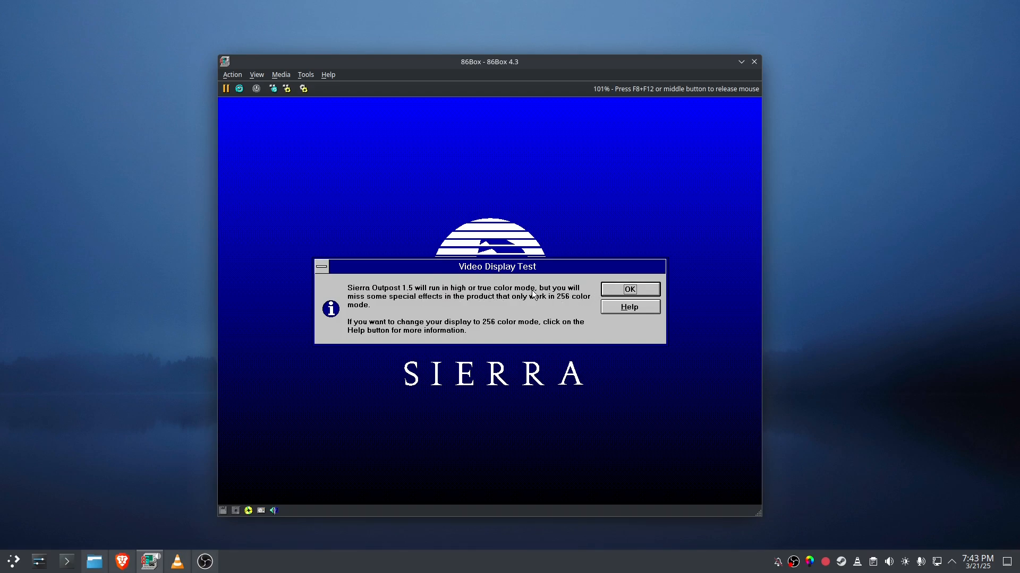
left_click(649, 291)
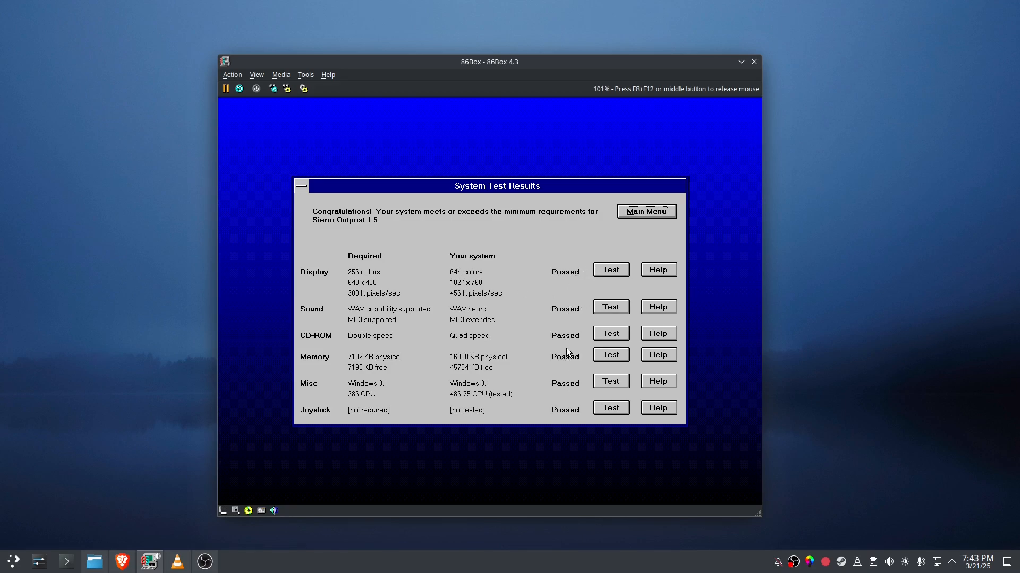
left_click(647, 211)
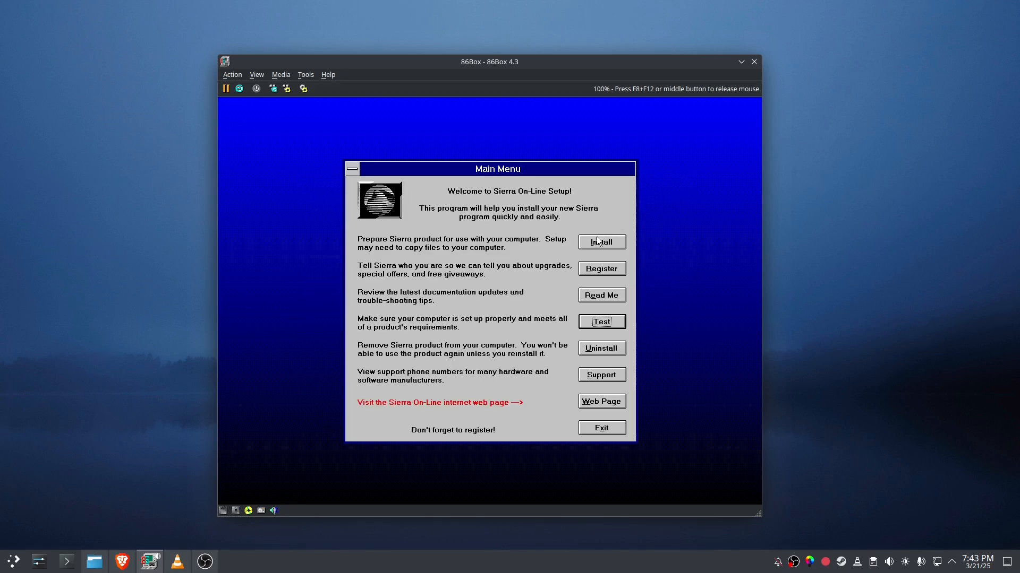
left_click(591, 243)
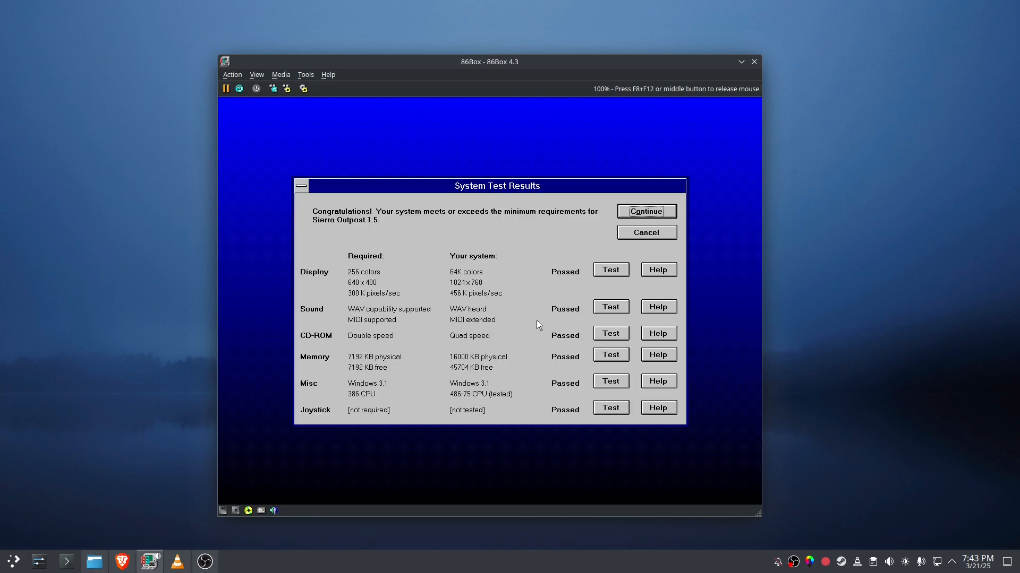
left_click(648, 208)
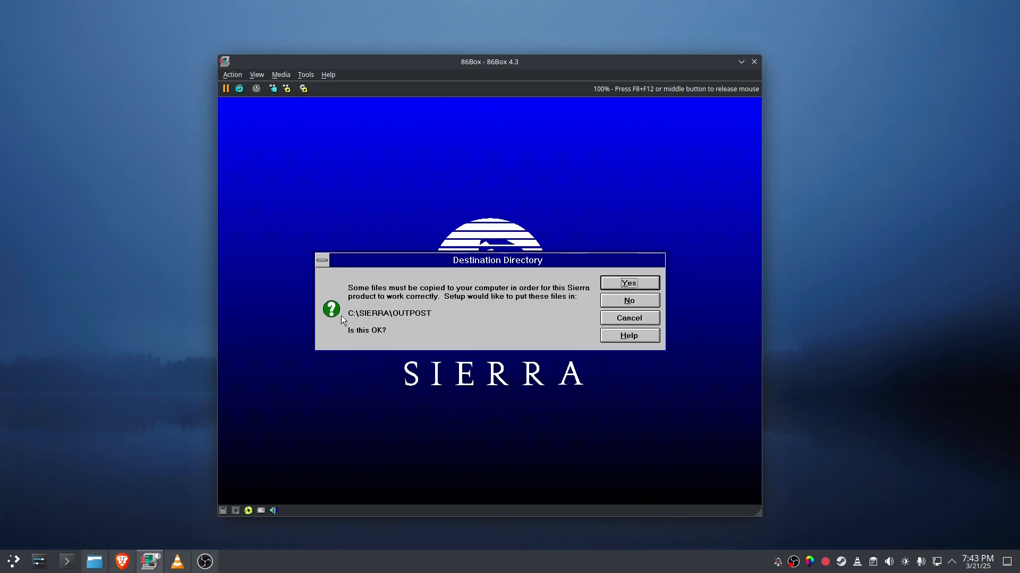
left_click(648, 301)
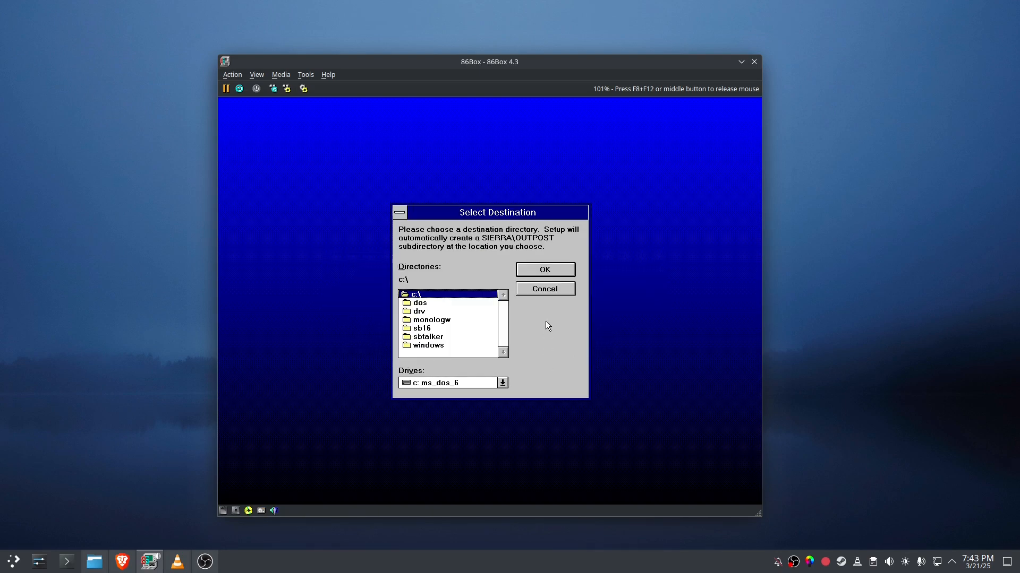
left_click(546, 288)
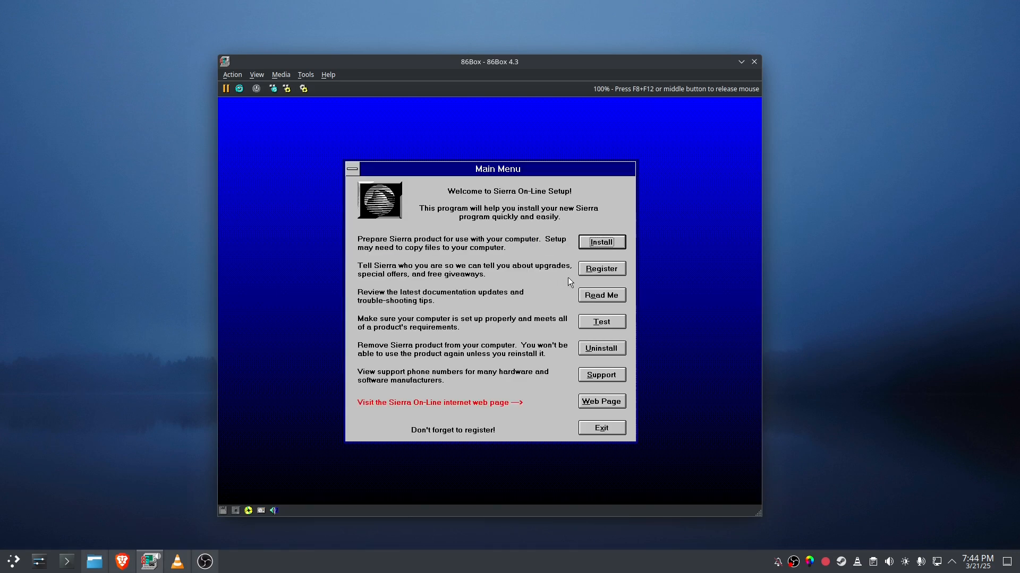
- Install Sierra Outpost 1.5 in C:\SIERRA\OUTPOST, acknowledge the closing notices and restart Windows
key("Return")
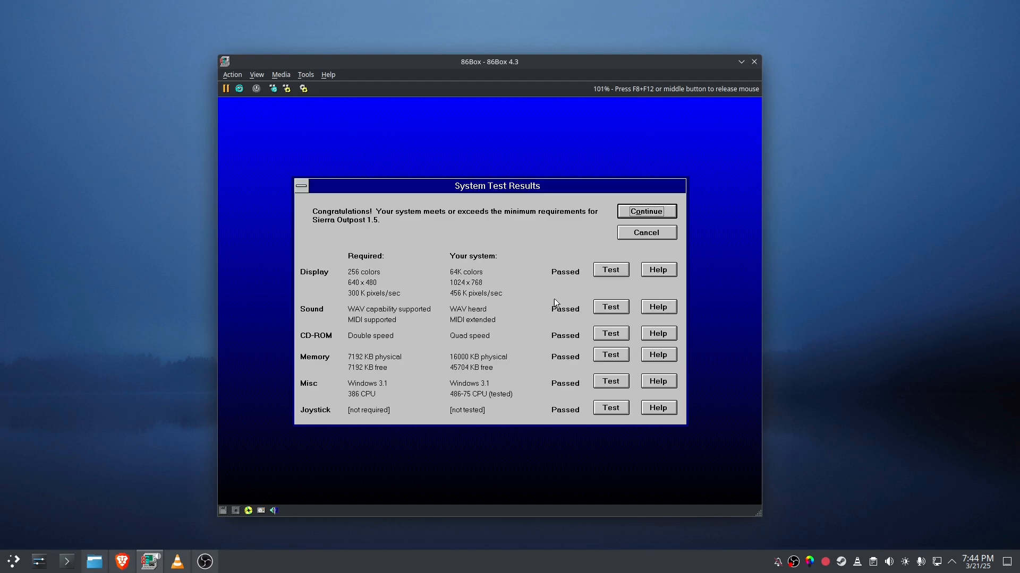
left_click(647, 211)
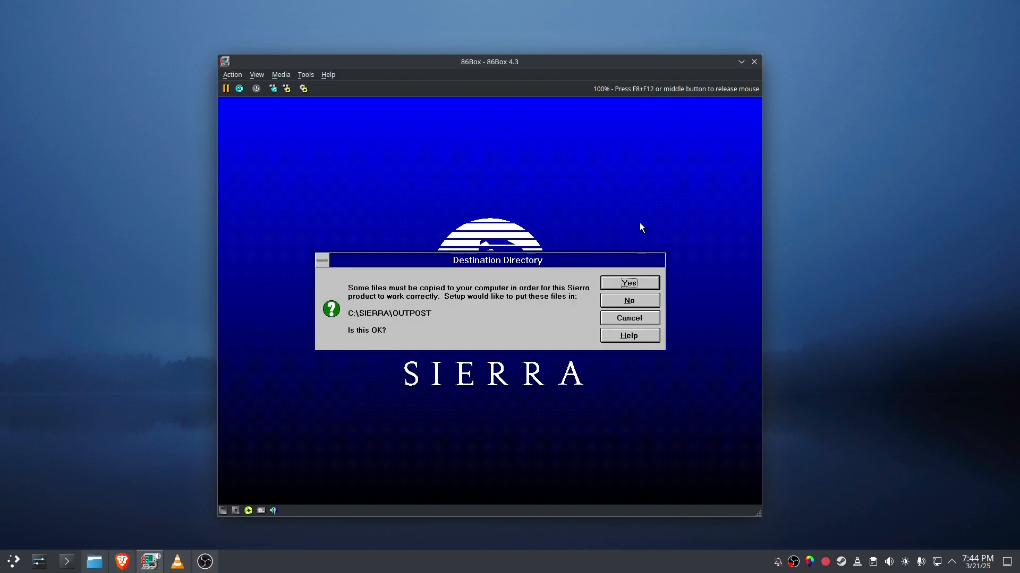
left_click(622, 283)
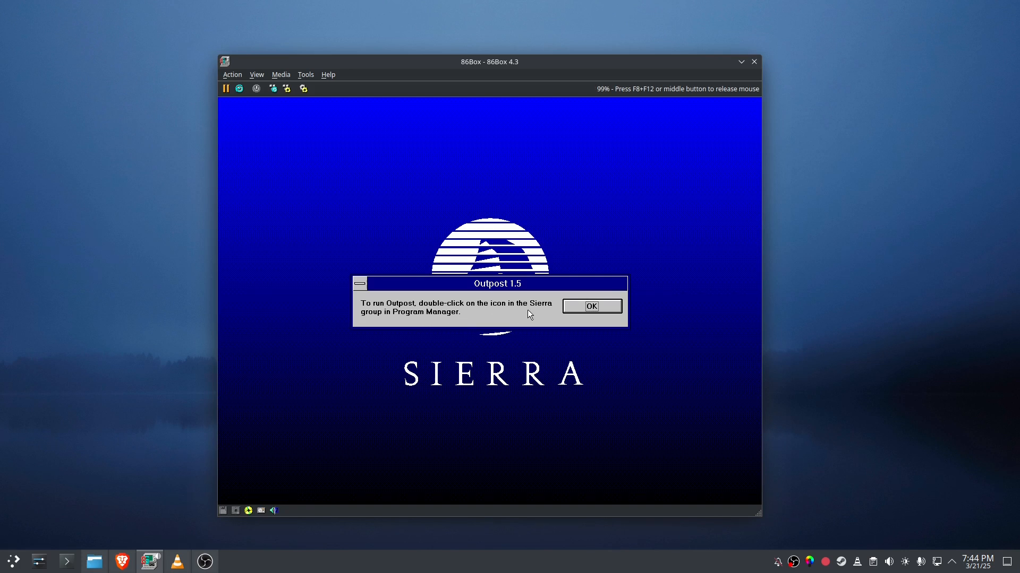
left_click(580, 303)
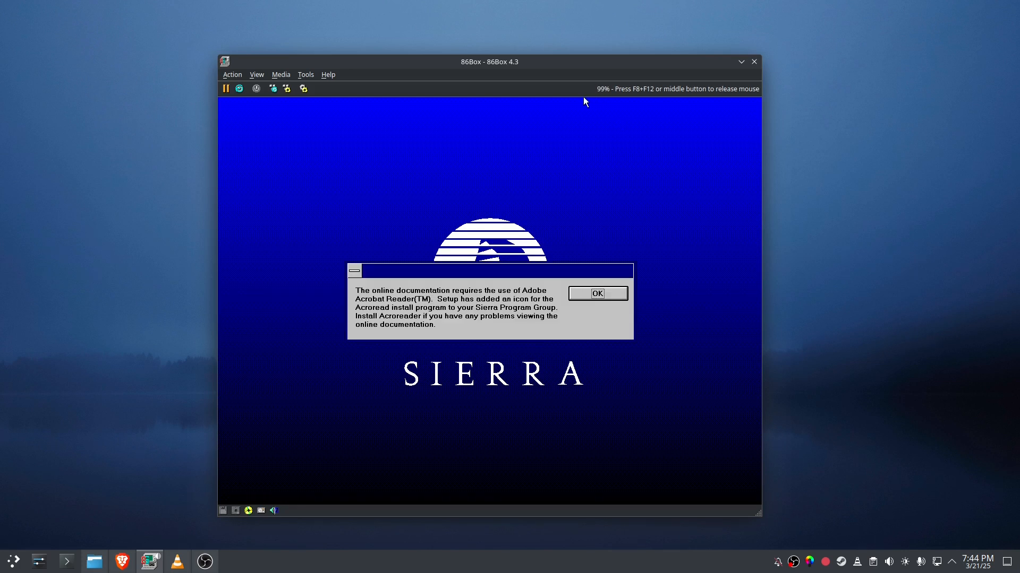
left_click(583, 298)
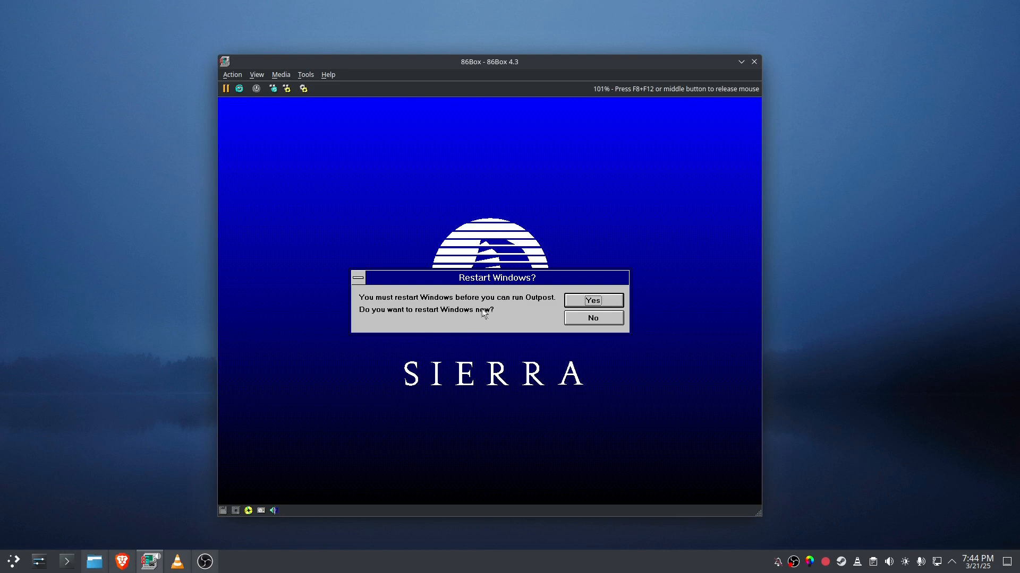
left_click(621, 299)
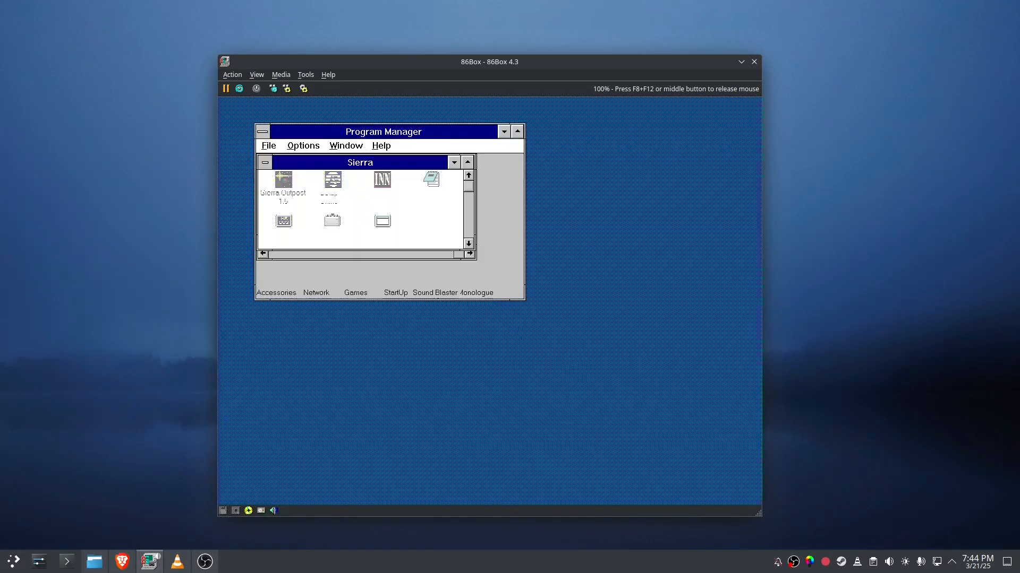
- Launch Sierra Outpost 1.5 and start a new game, accepting the mission brief
double_click(286, 185)
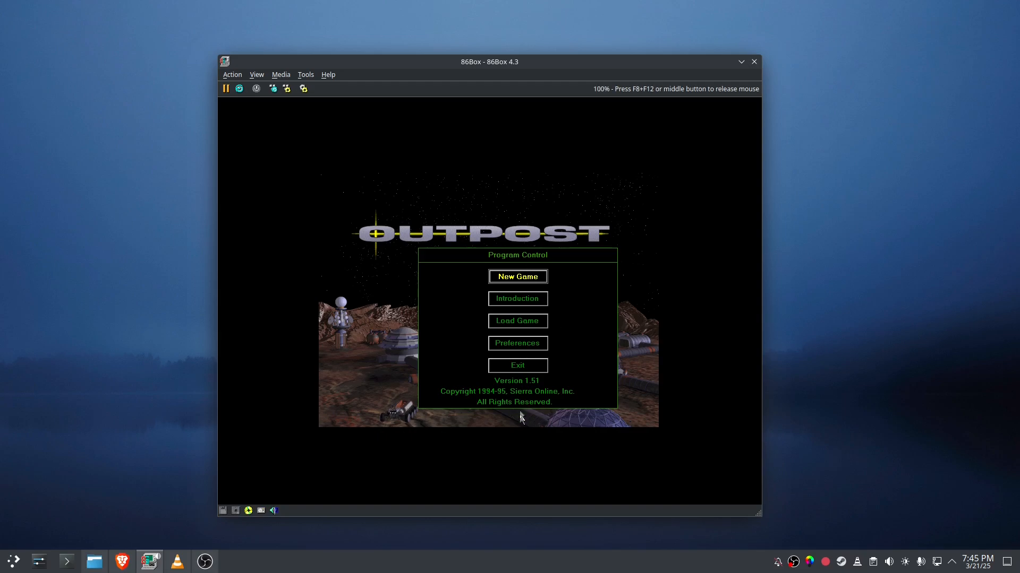
left_click(519, 272)
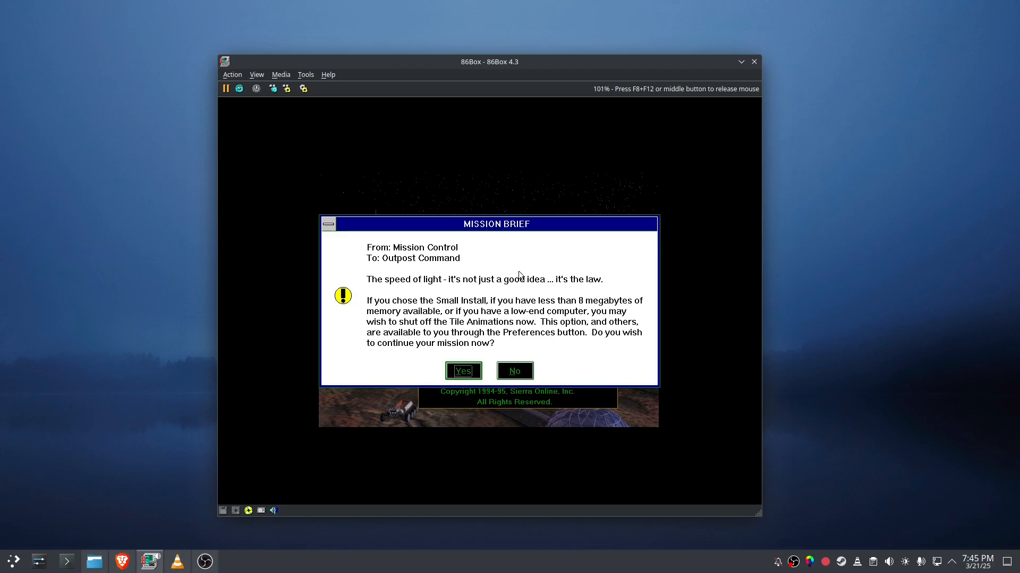
left_click(478, 370)
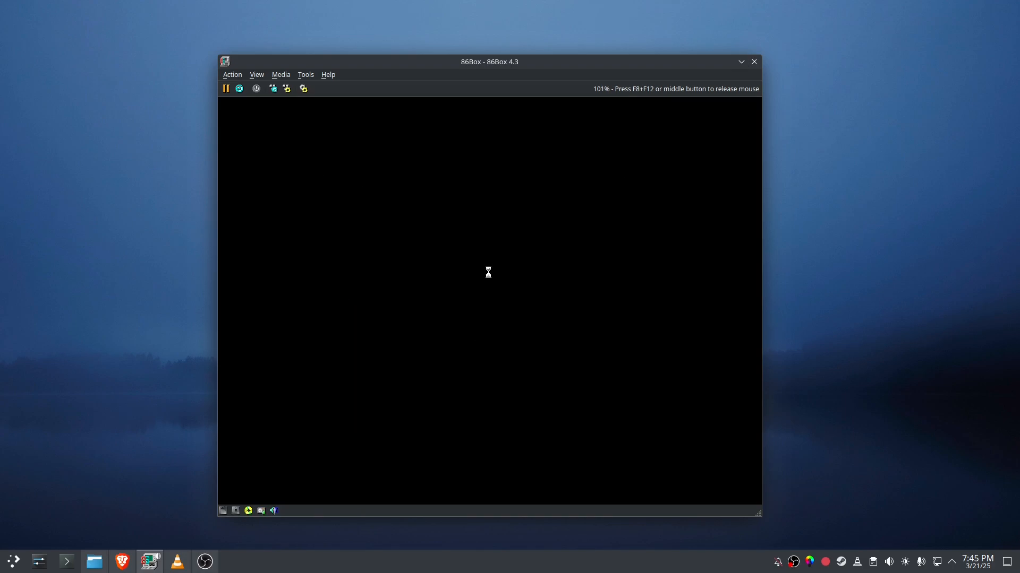
- Release the mouse, quit and relaunch 86Box, and eject the Outpost cd.cue image from the CD-ROM drive
middle_click(446, 345)
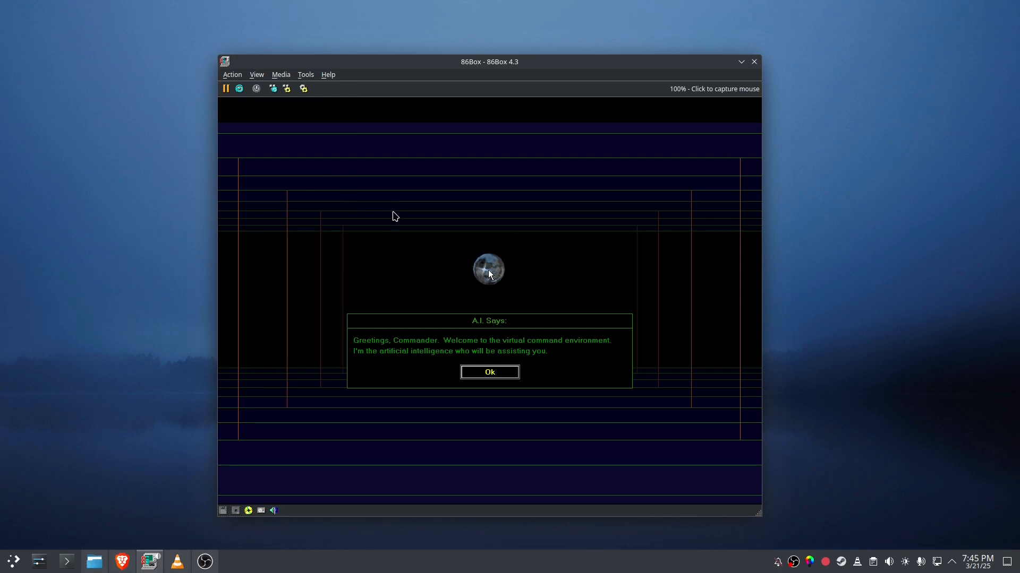
key("alt+F4")
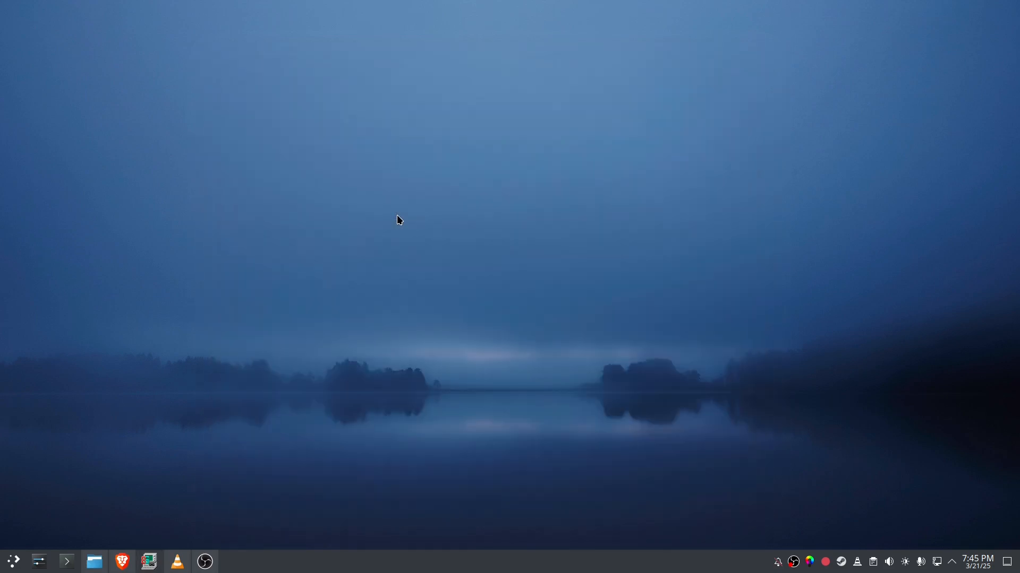
left_click(153, 567)
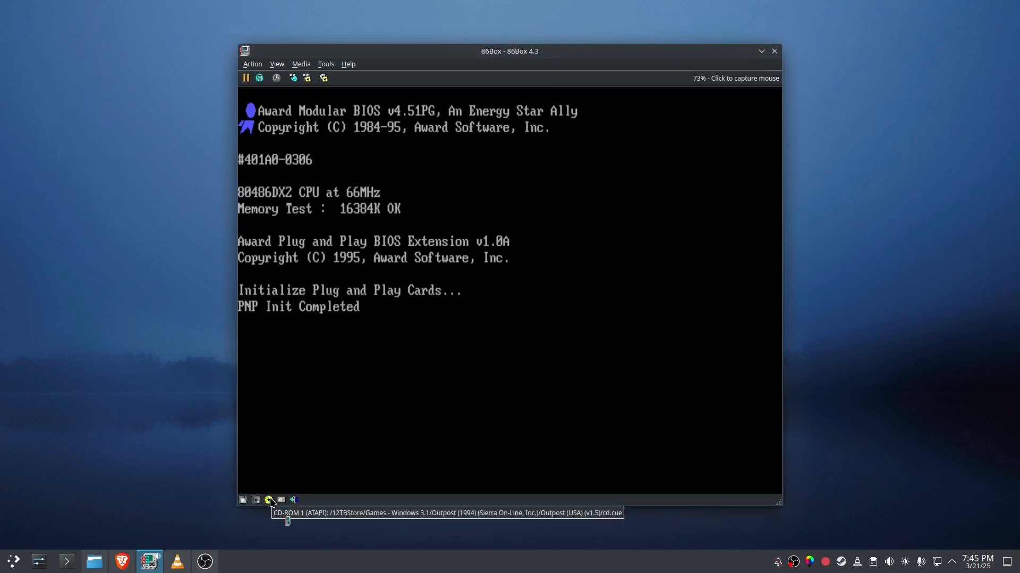
left_click(269, 502)
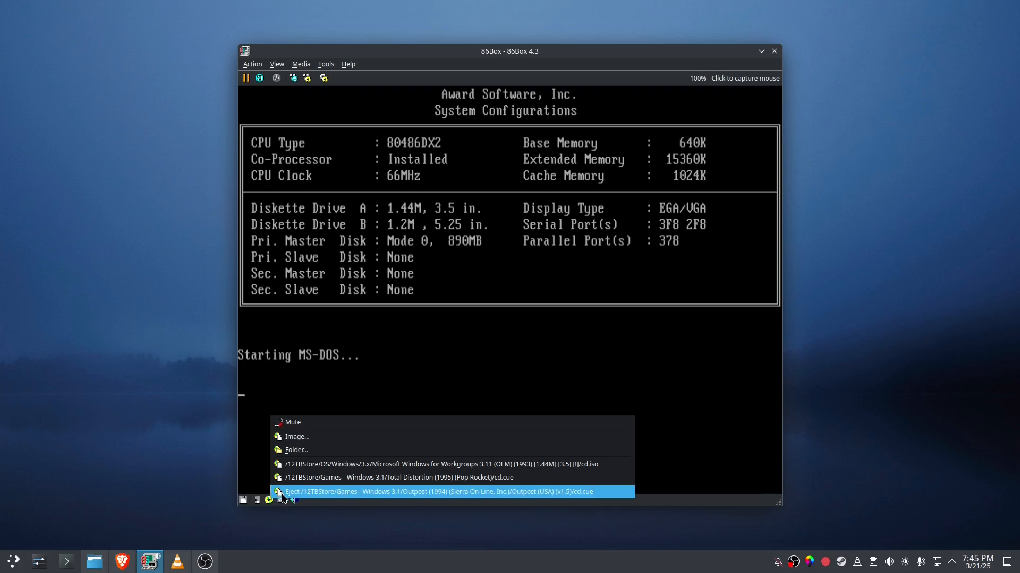
left_click(409, 492)
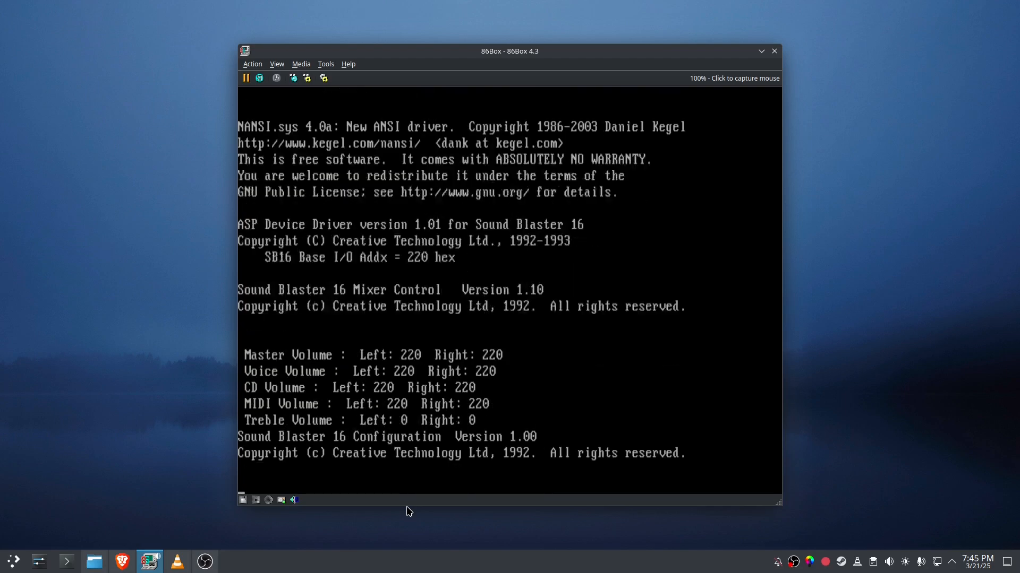
- Start Windows from the DOS prompt with win and close the Sierra program group
type("win")
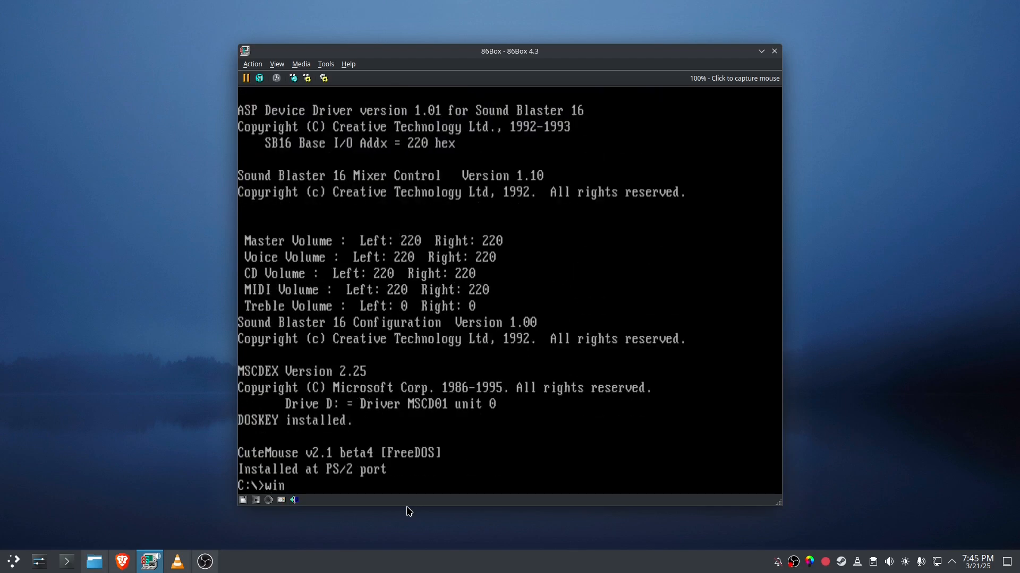
key("Return")
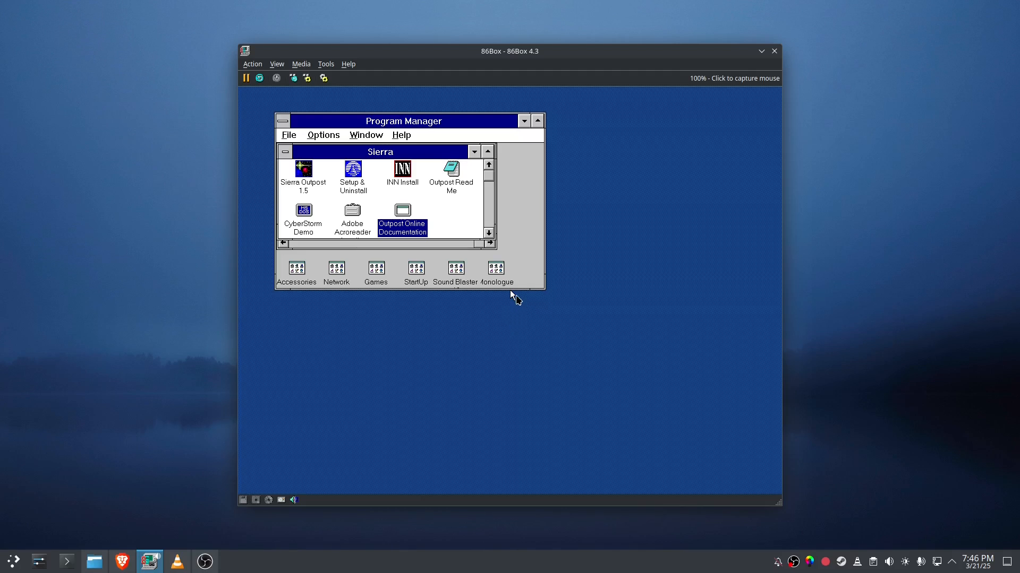
left_click(510, 293)
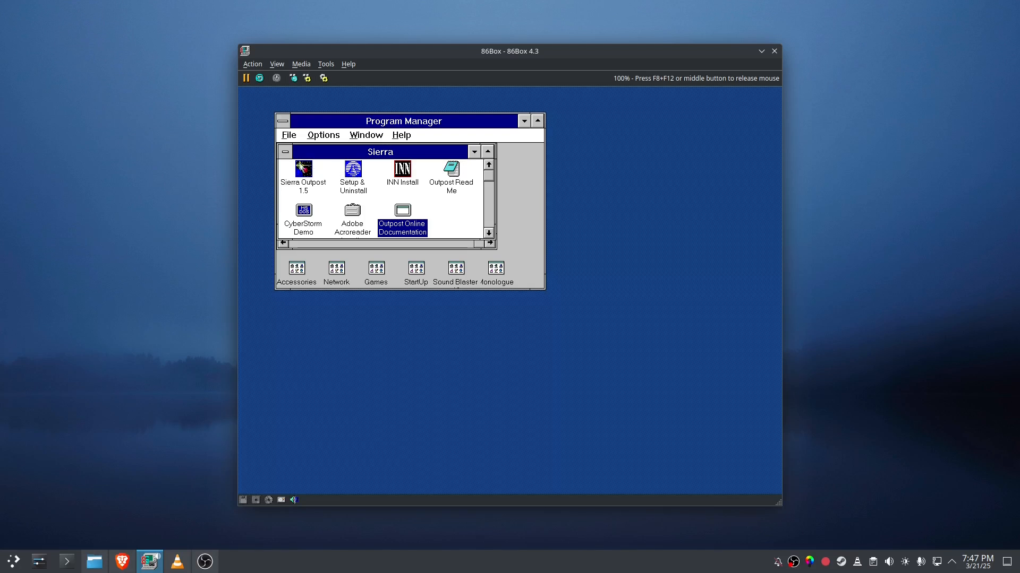
double_click(285, 153)
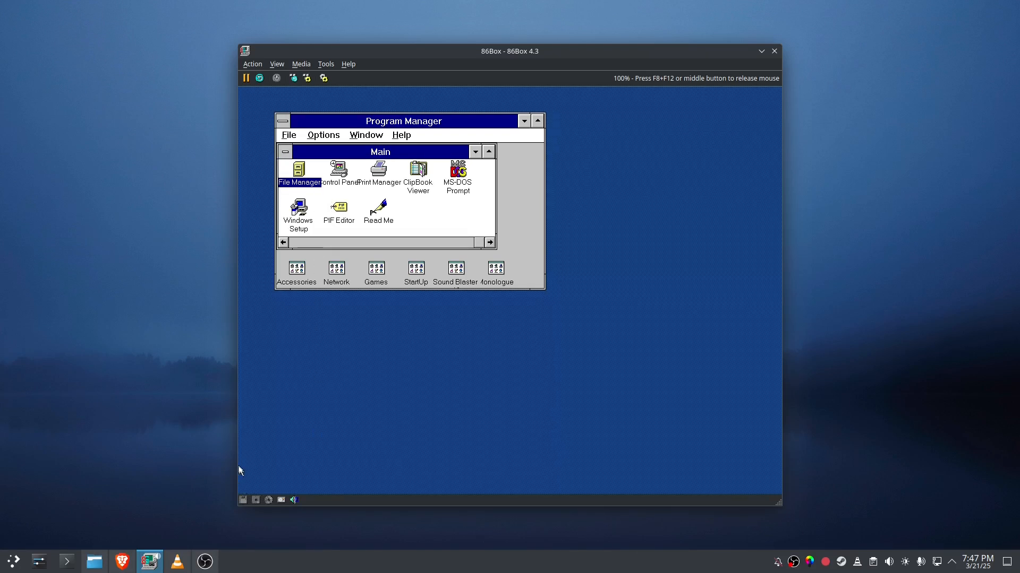
- Mount the cd.cue image from the Total Distortion (1995) (Pop Rocket) folder under /12TBStore/Games - Windows 3.1 in the CD-ROM drive
middle_click(241, 466)
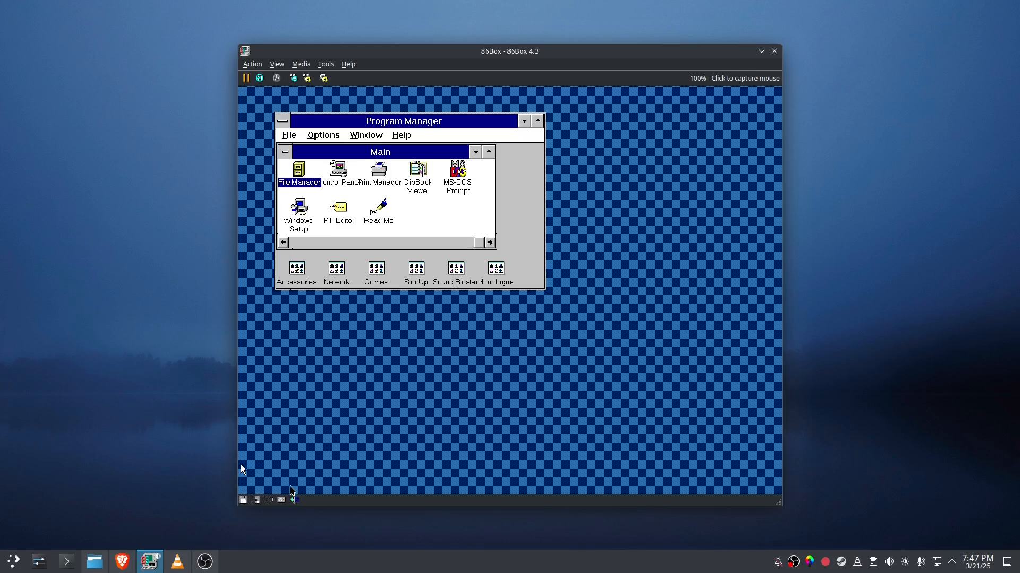
left_click(271, 499)
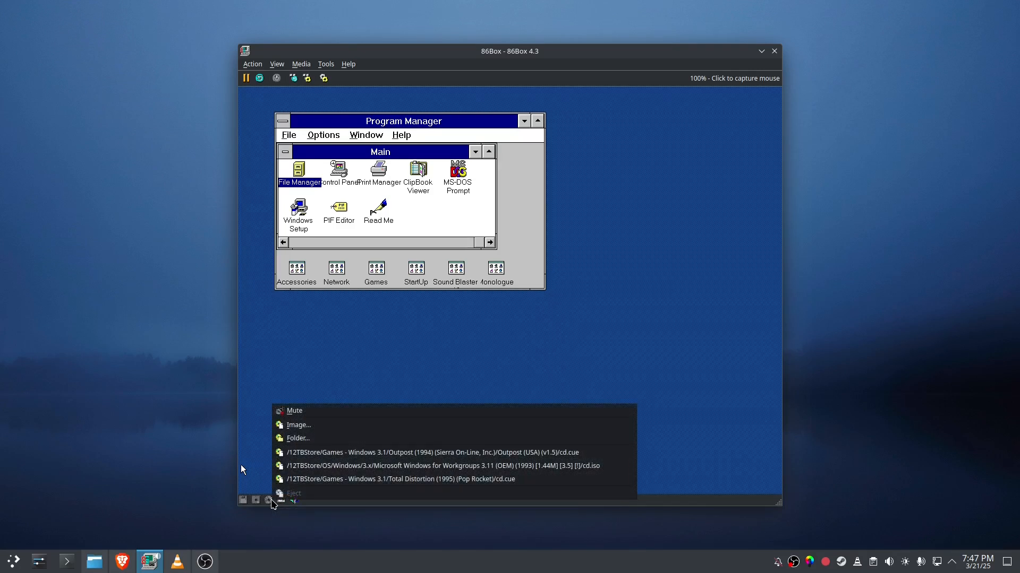
left_click(304, 425)
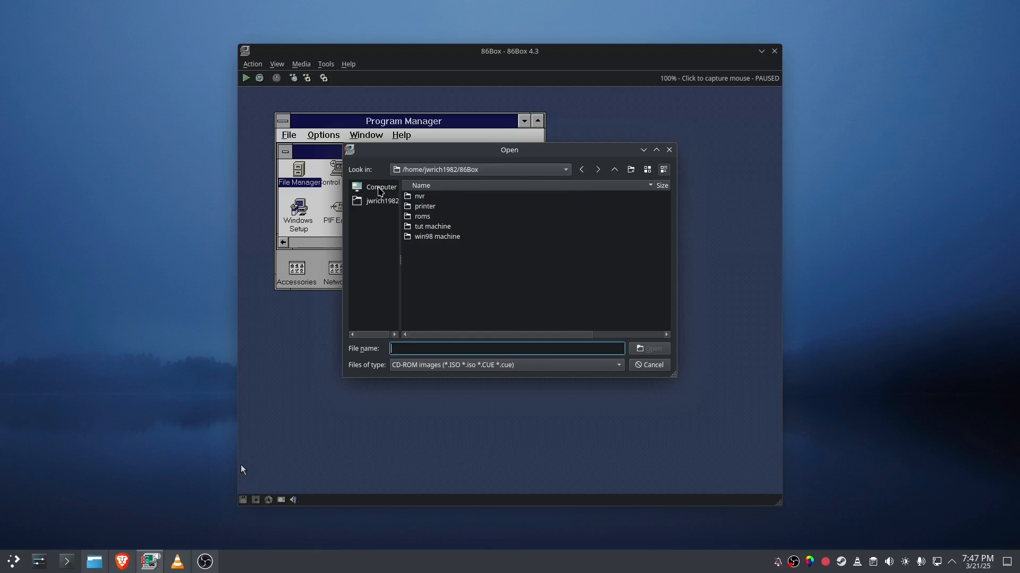
left_click(375, 187)
left_click(419, 198)
double_click(419, 198)
double_click(428, 198)
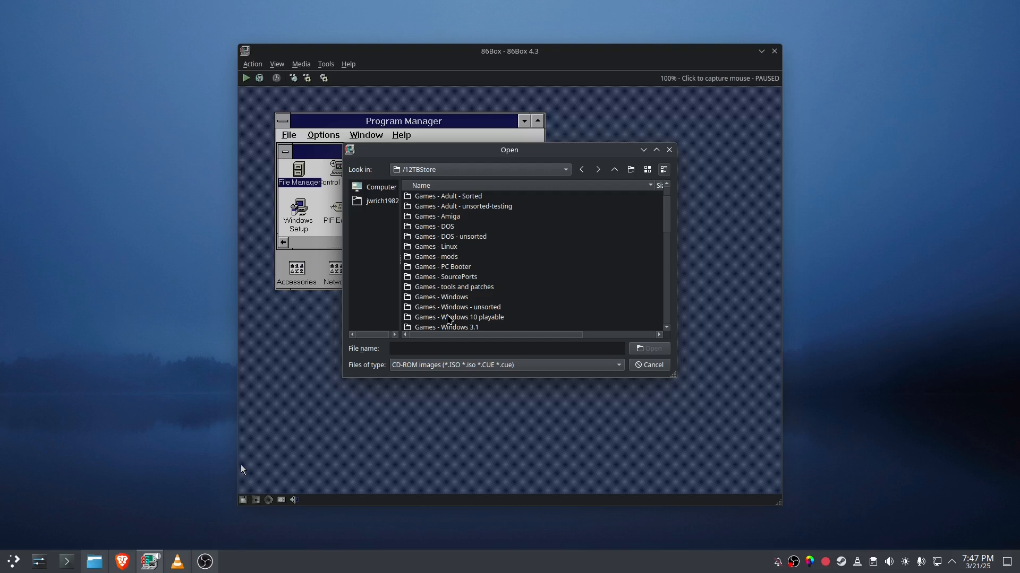
double_click(451, 328)
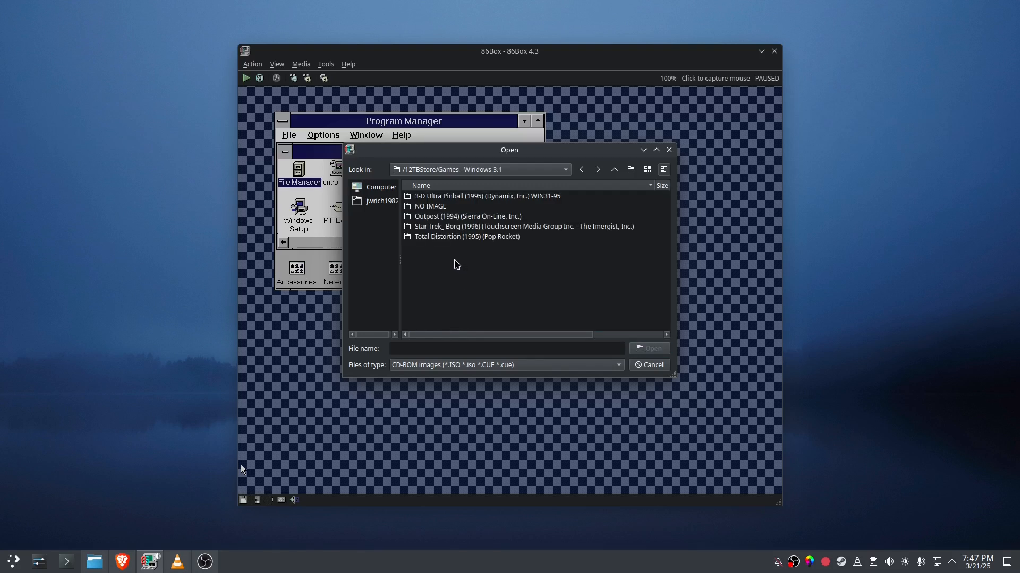
left_click(436, 238)
double_click(438, 240)
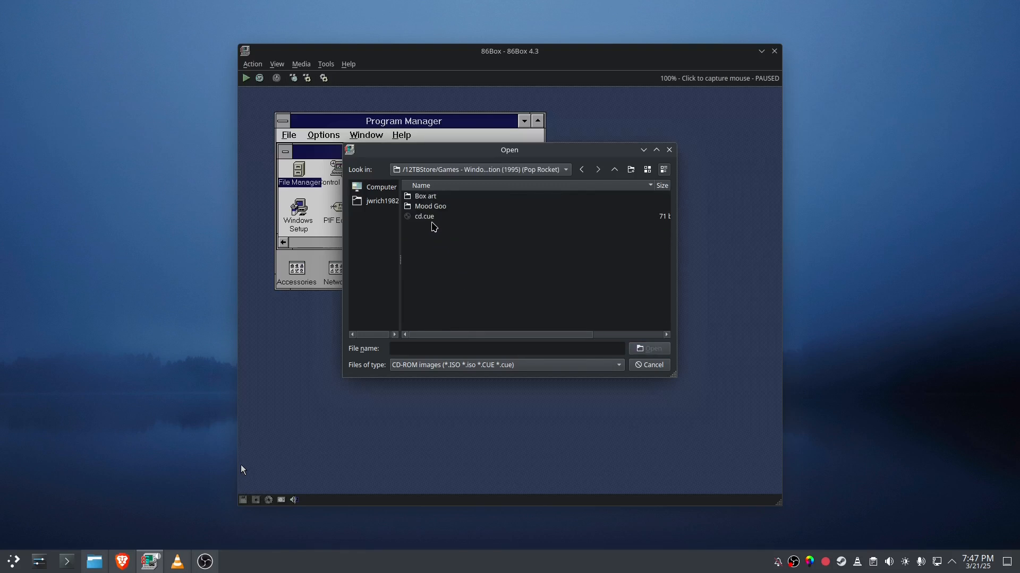
left_click(429, 217)
double_click(429, 218)
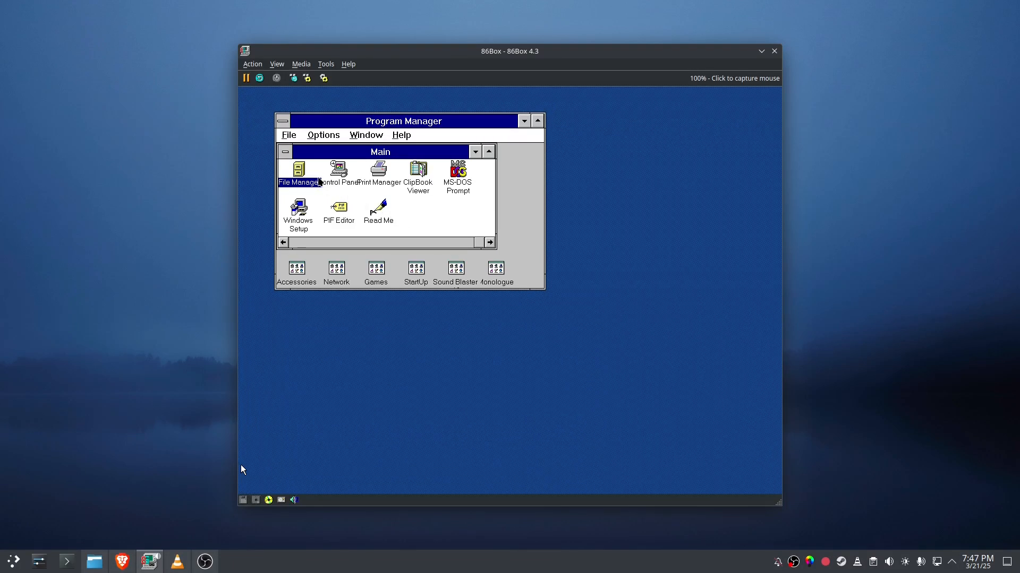
- Run 1install.exe from drive D in File Manager and install Total Distortion to C:\Total_D, including WinG 1.0
left_click(243, 469)
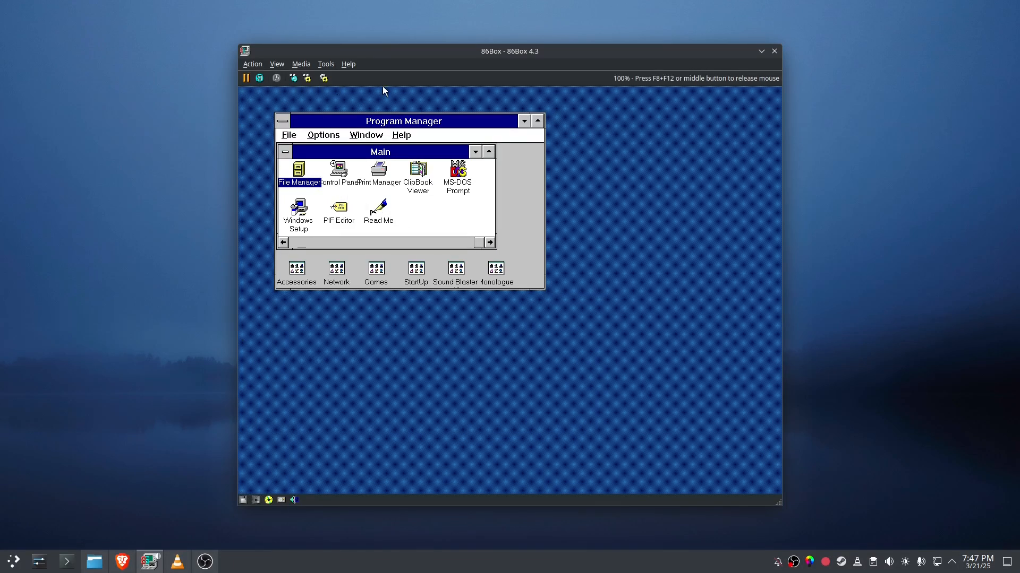
double_click(296, 171)
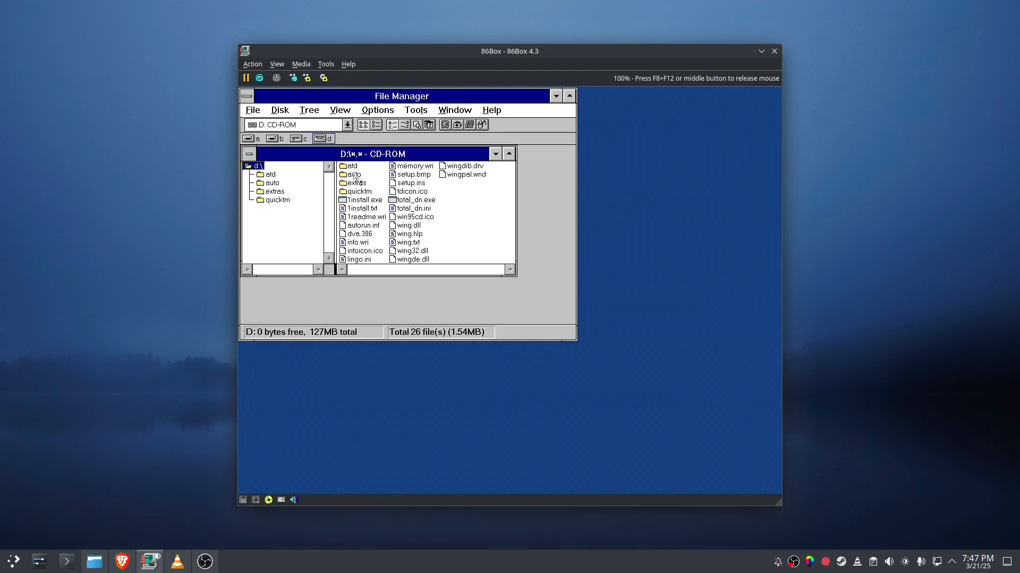
double_click(372, 200)
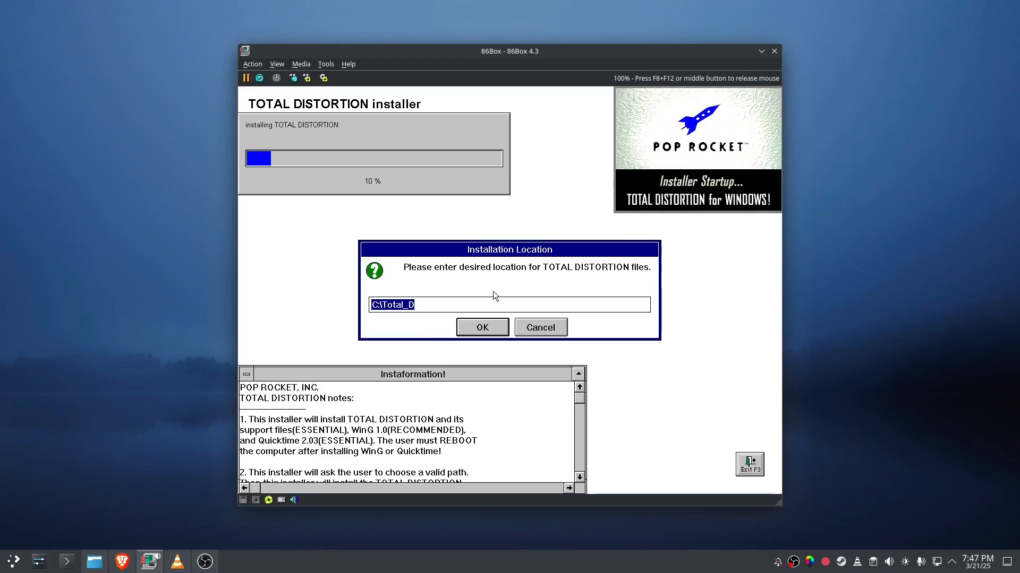
left_click(496, 326)
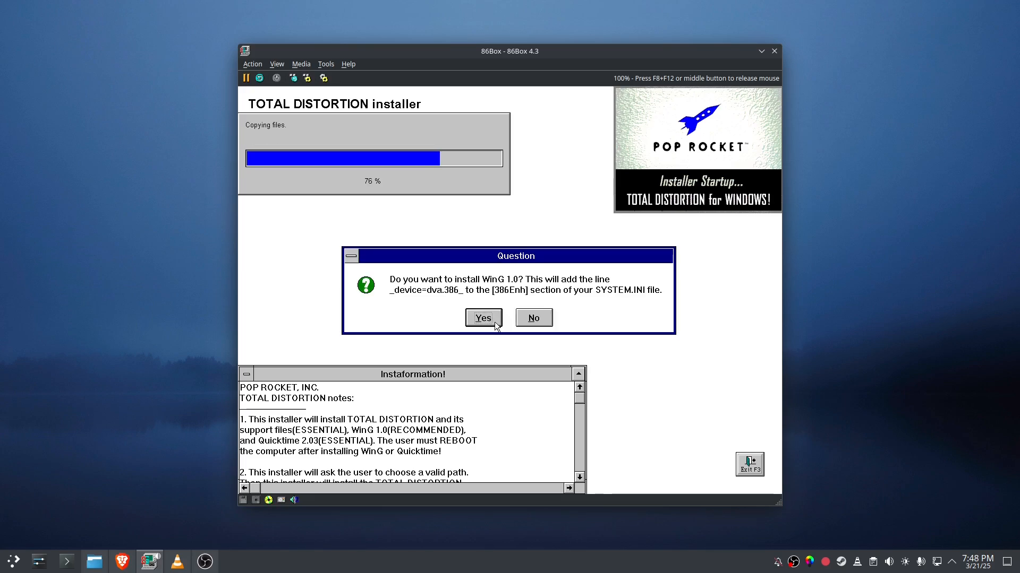
left_click(495, 322)
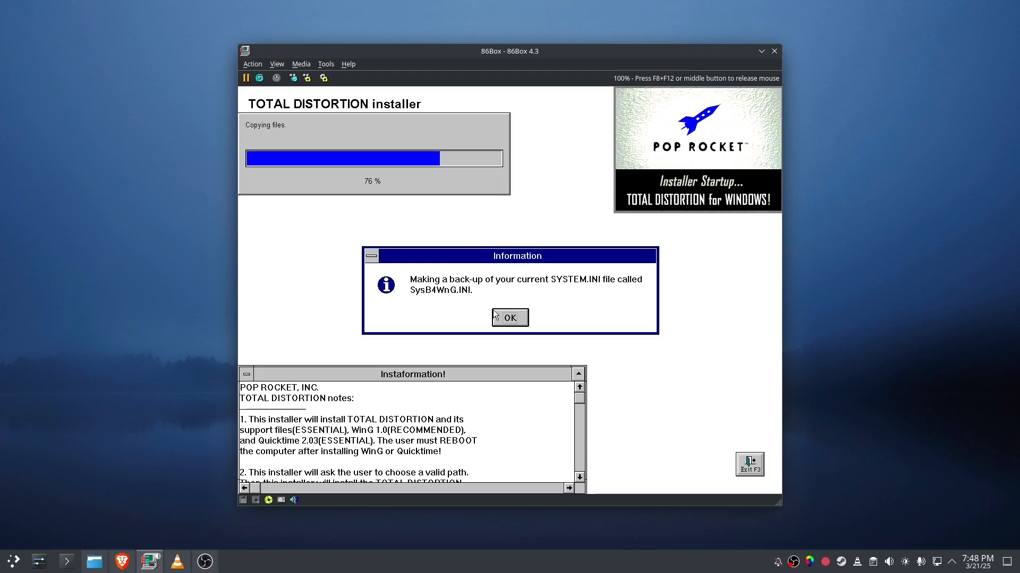
left_click(510, 317)
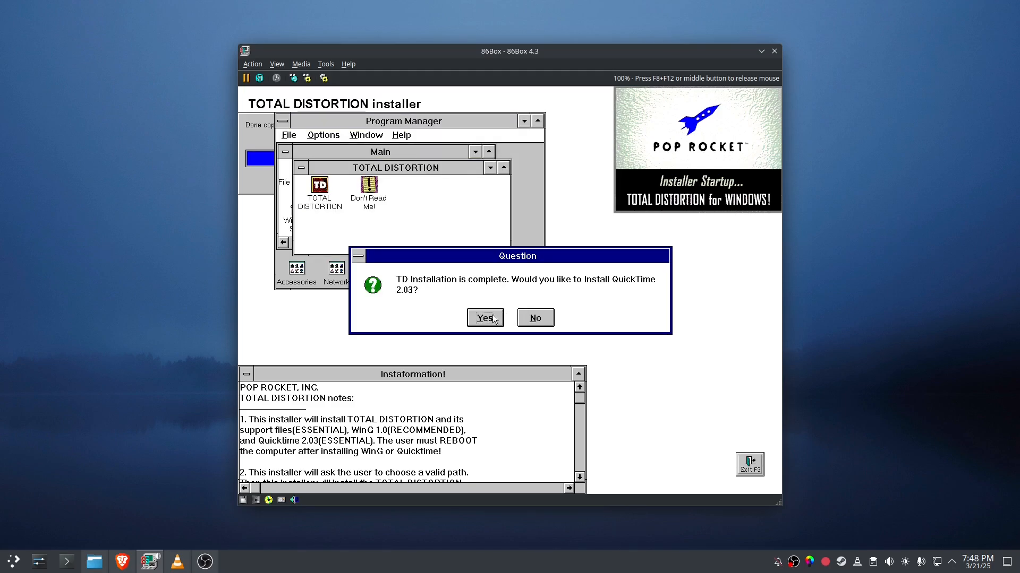
- Accept the QuickTime 2.03 installation, check for existing versions, complete the install and close the QuickTime for Windows group
left_click(494, 319)
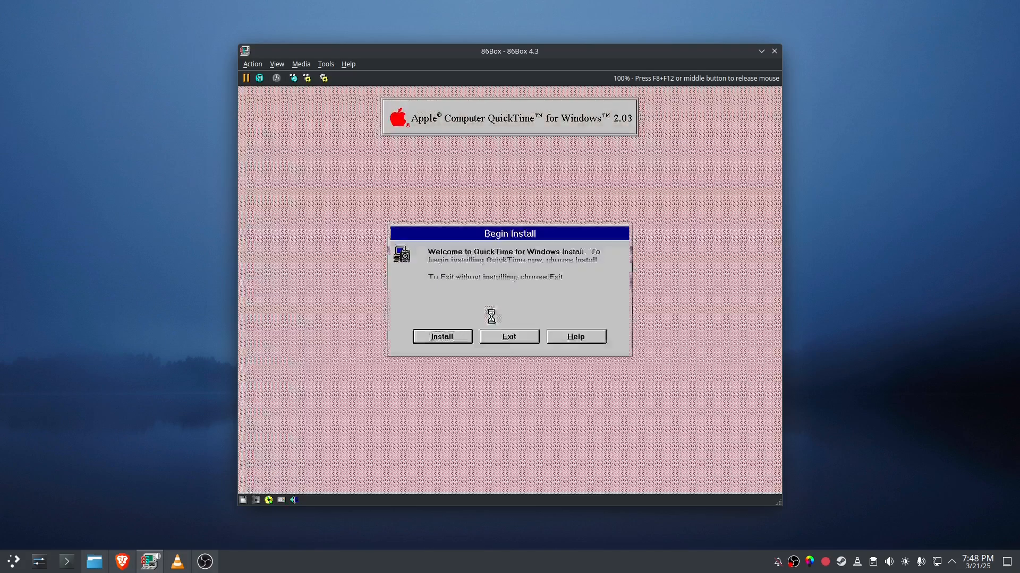
left_click(447, 339)
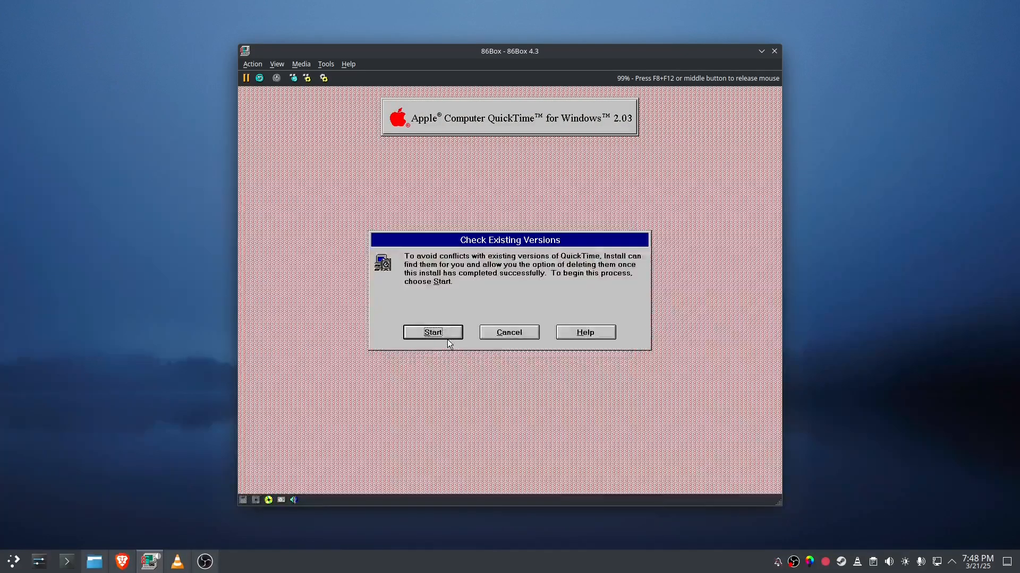
left_click(407, 326)
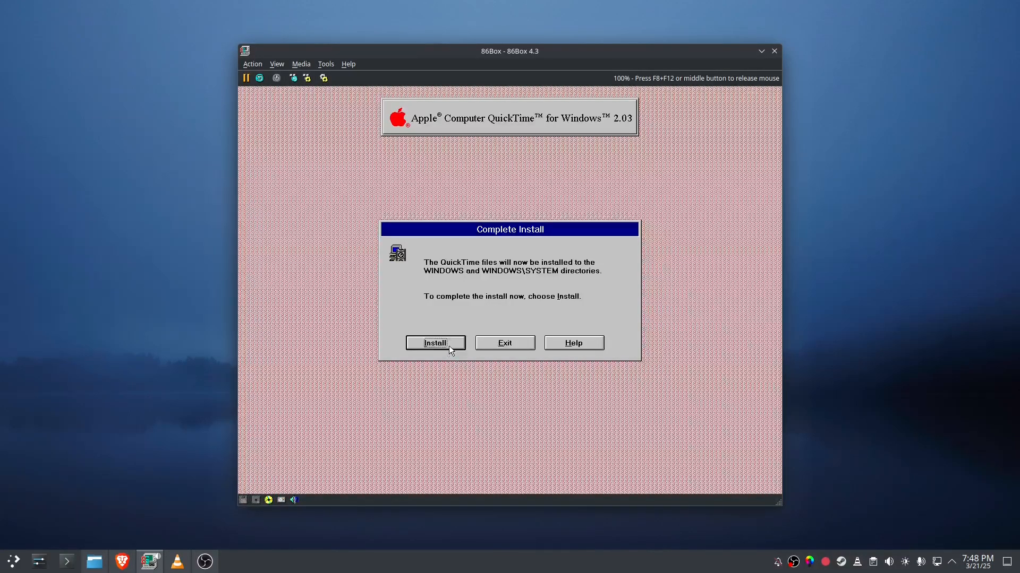
left_click(448, 346)
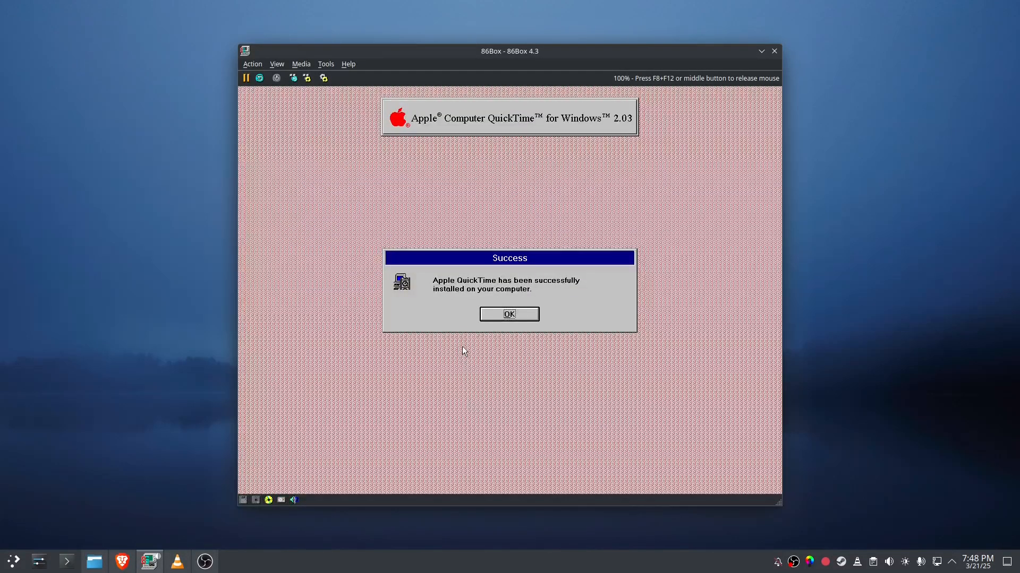
left_click(517, 315)
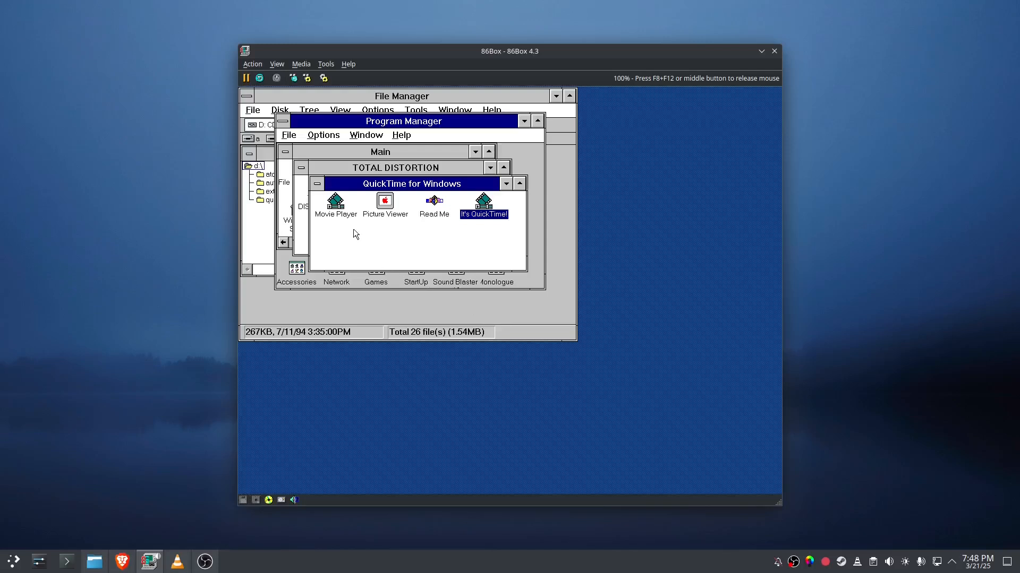
left_click(318, 184)
left_click(318, 187)
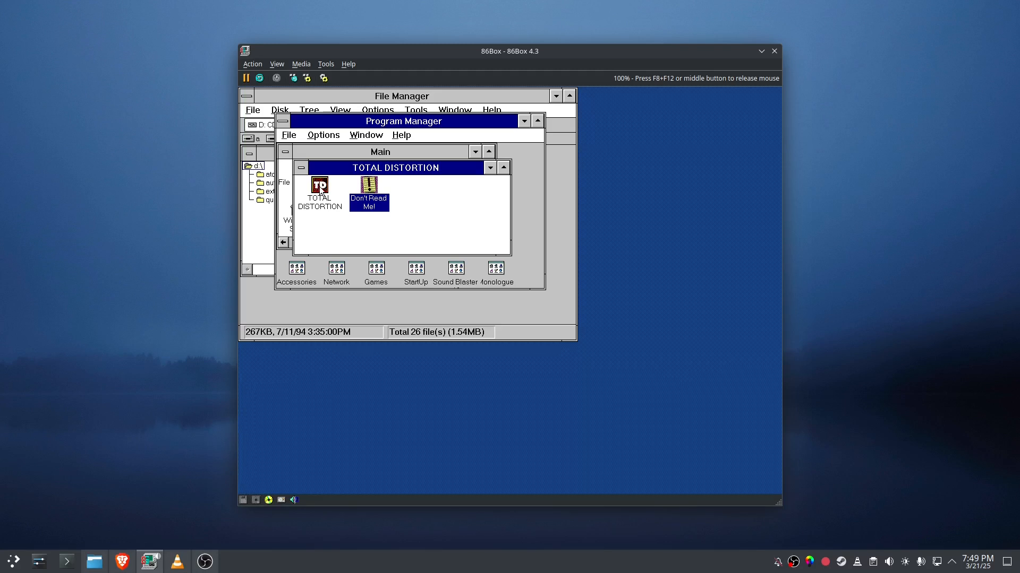
- Release the mouse to lower the host audio volume, recapture it and launch Total Distortion
key("F8+F12")
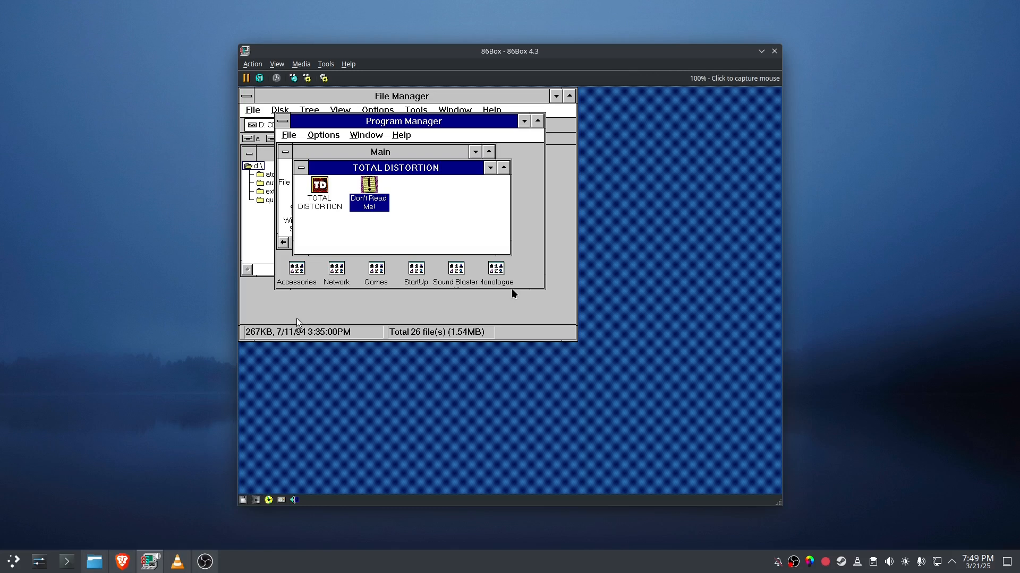
key("XF86AudioLowerVolume")
key("XF86AudioLowerVolume")
left_click(297, 320)
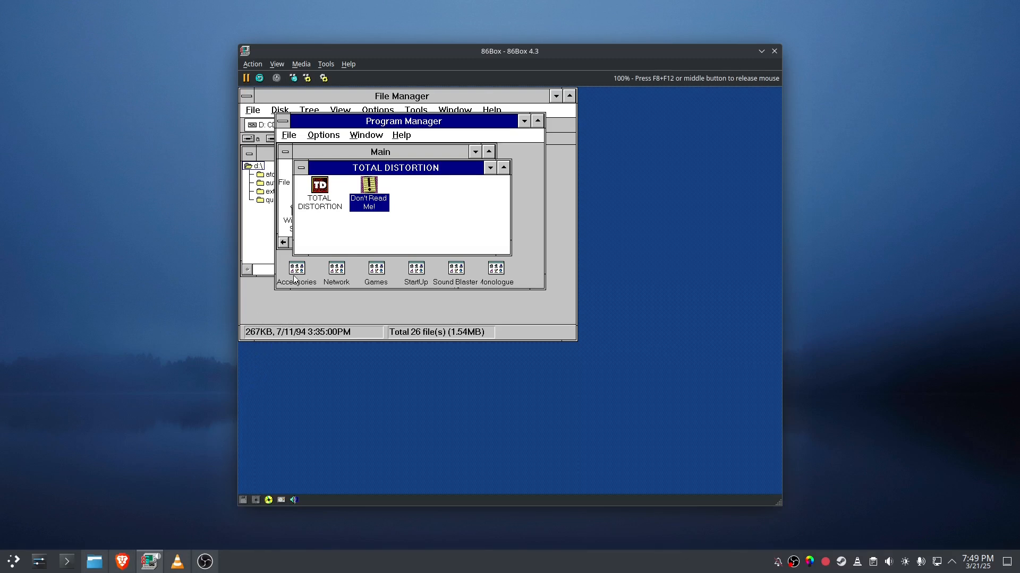
double_click(319, 198)
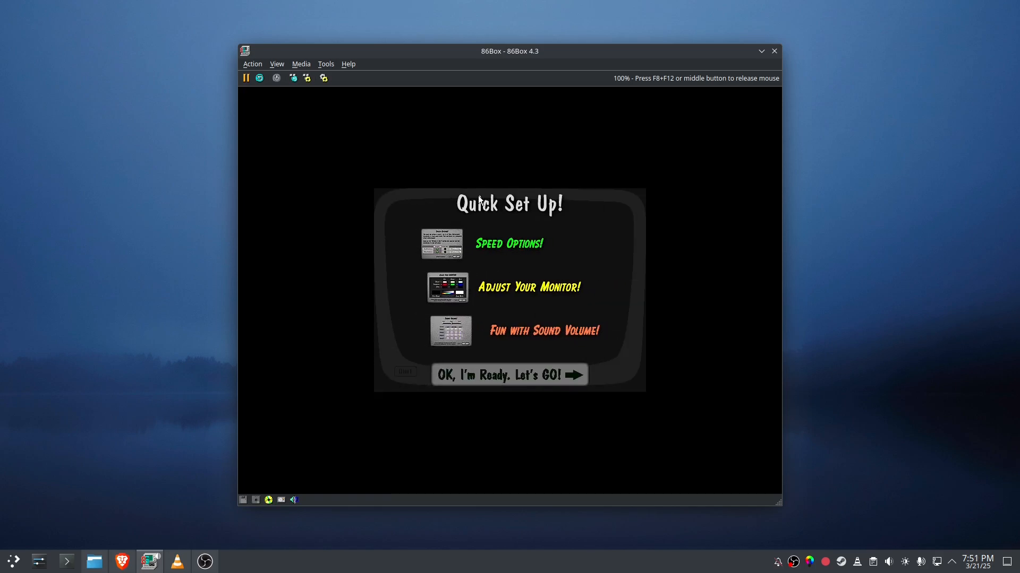
- In the Speed Options, save the 43-megabyte Video Database to the hard drive
left_click(471, 248)
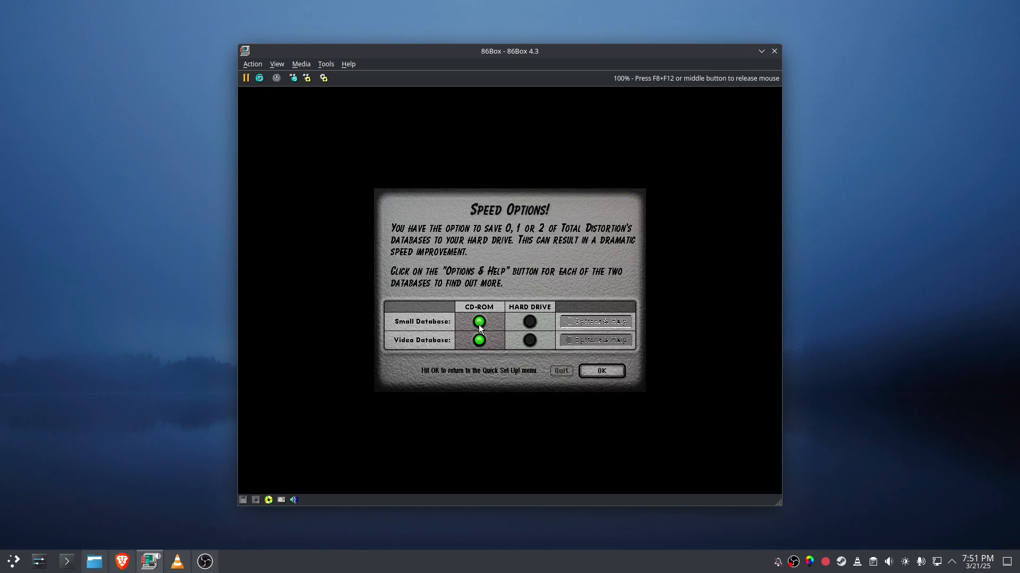
left_click(529, 339)
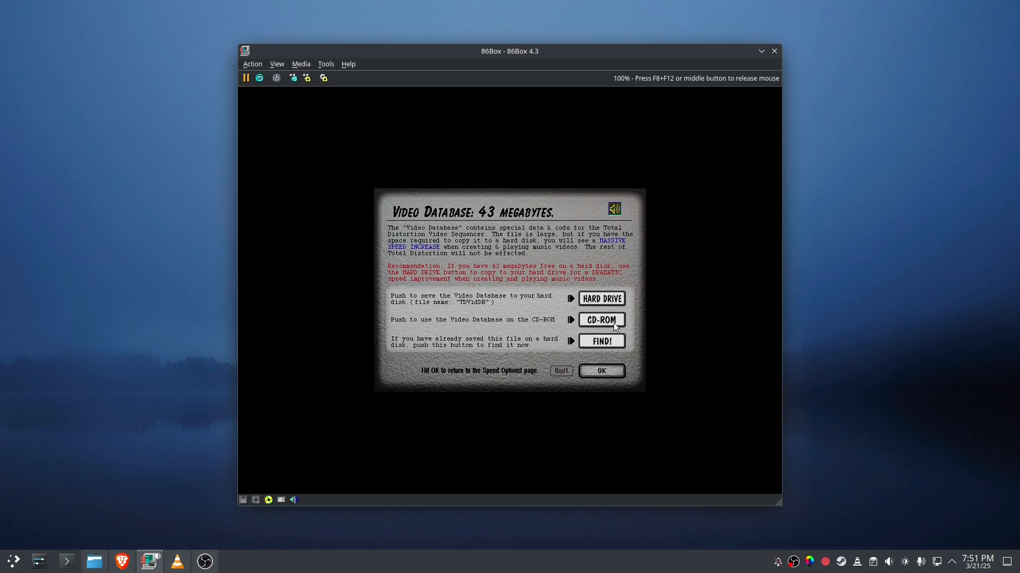
left_click(616, 300)
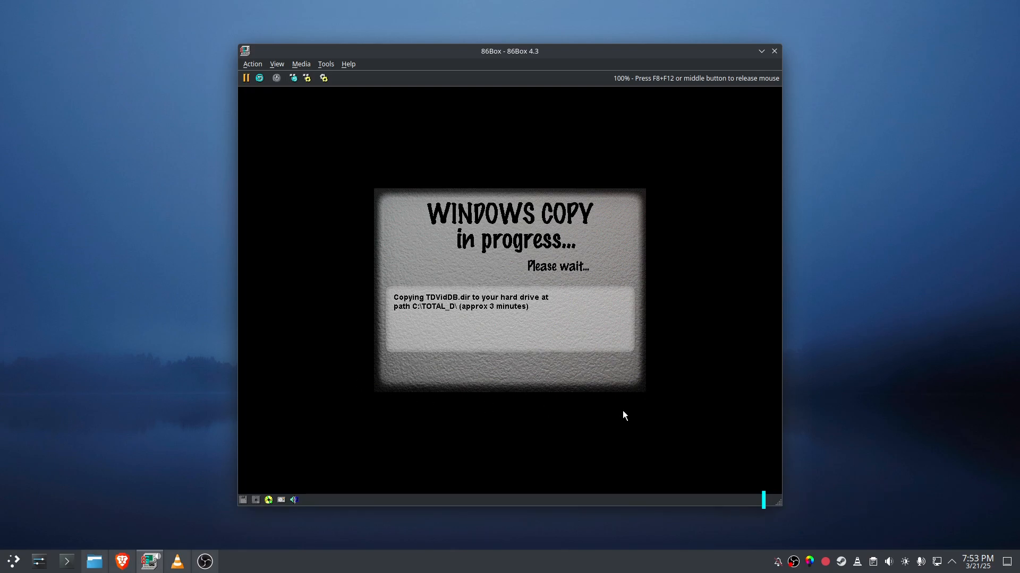
middle_click(282, 486)
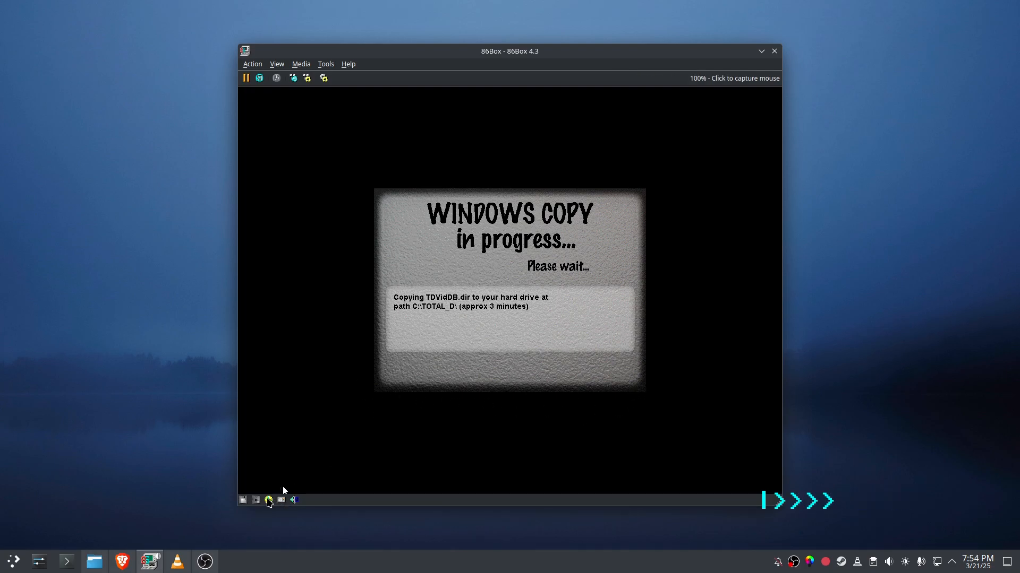
left_click(335, 472)
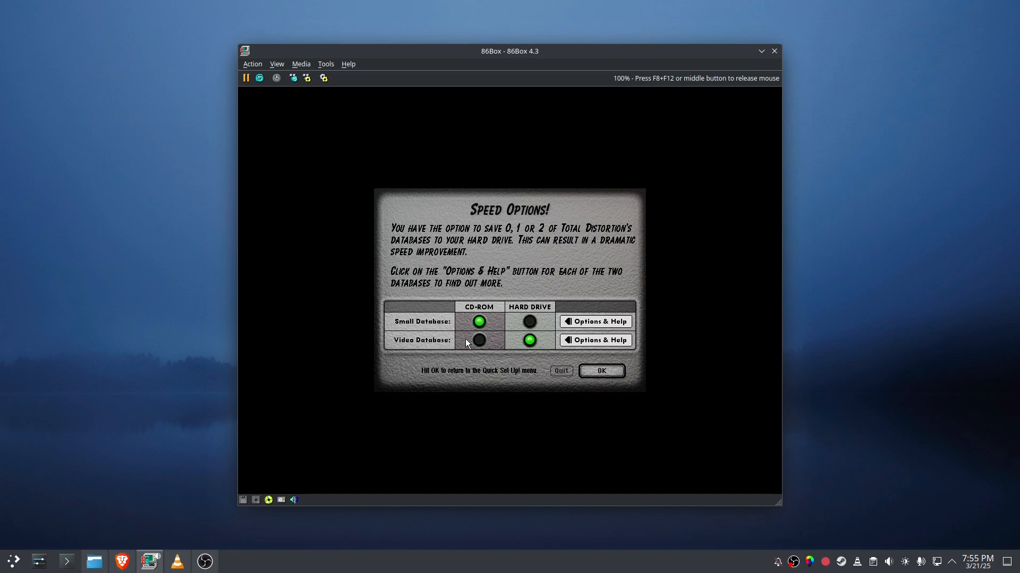
- Save the 4-megabyte Small Database to the hard drive and confirm the Speed Options
left_click(529, 322)
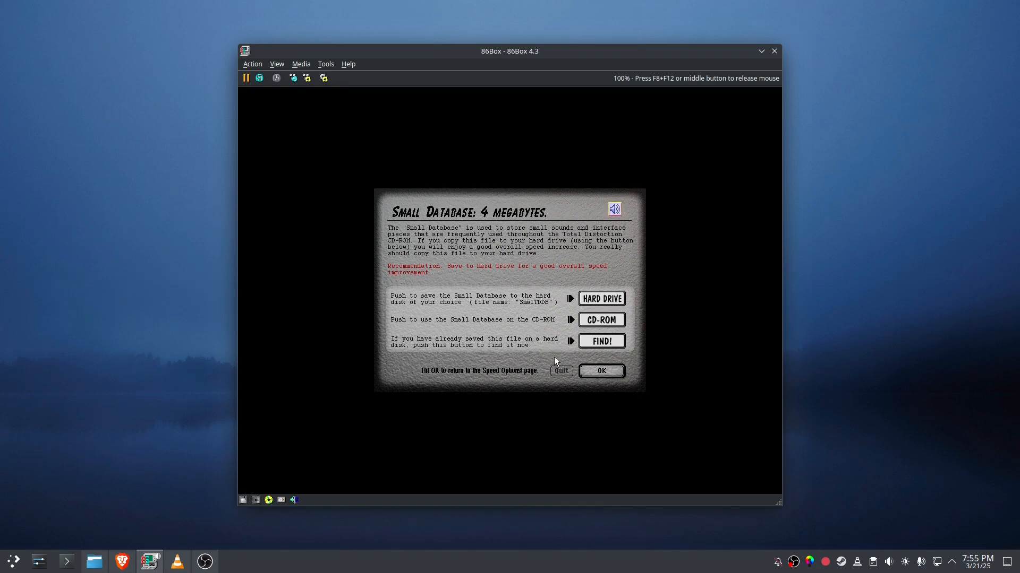
left_click(614, 296)
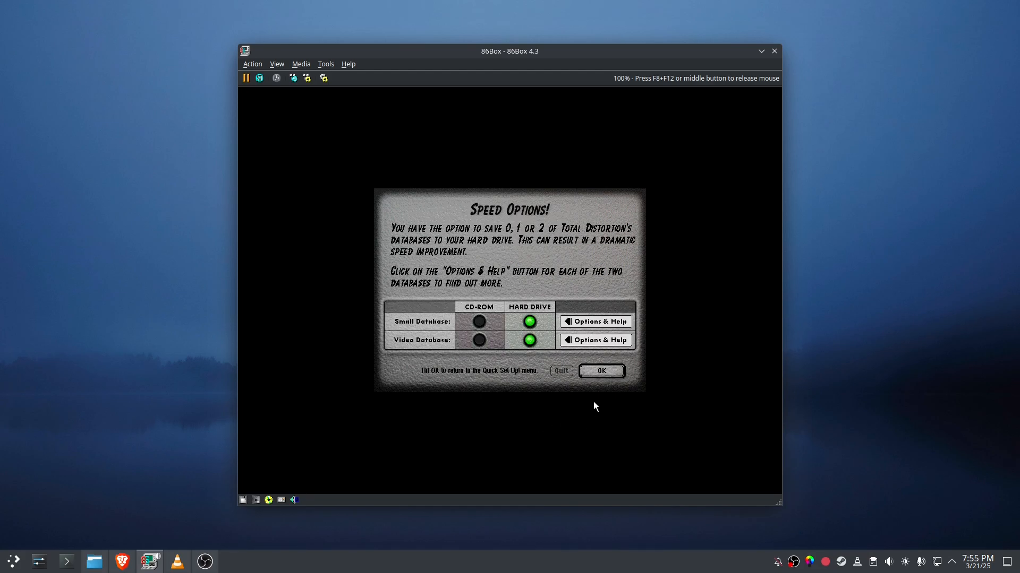
left_click(600, 372)
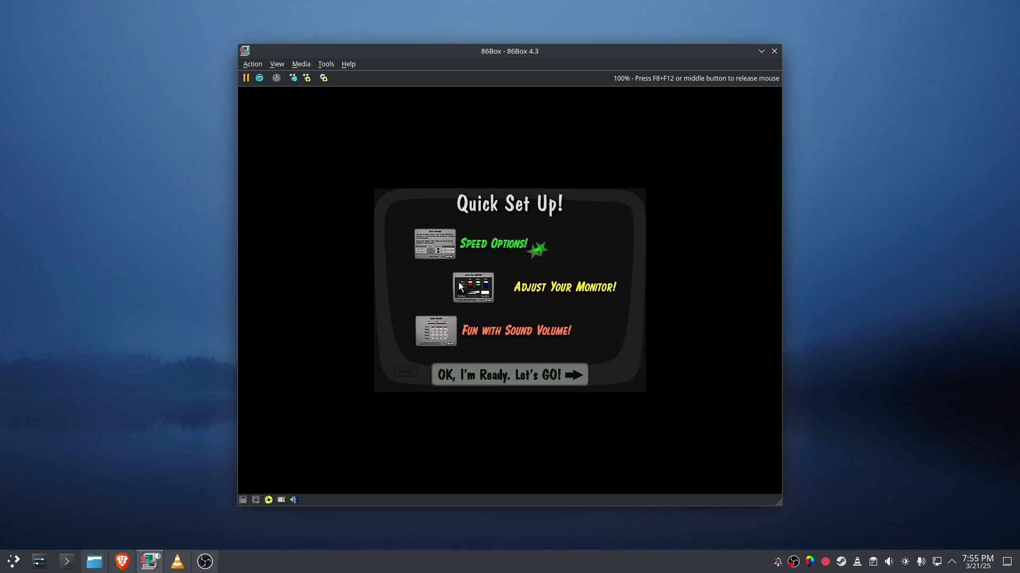
- Switch the emulator to full screen, check the colours on the Adjust Your Monitor page and return to Quick Set Up
key("ctrl+alt+Page_Up")
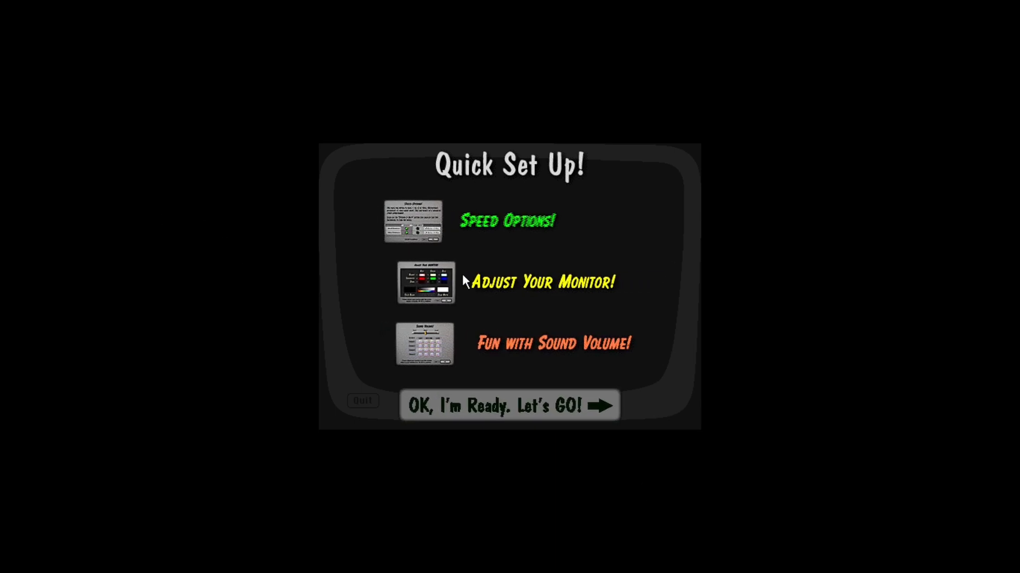
left_click(462, 274)
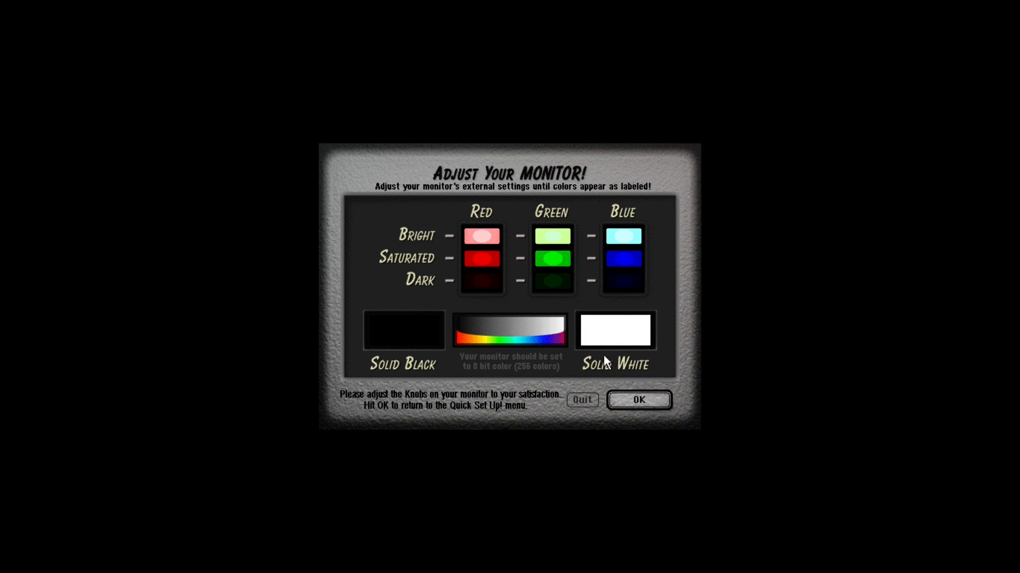
left_click(639, 400)
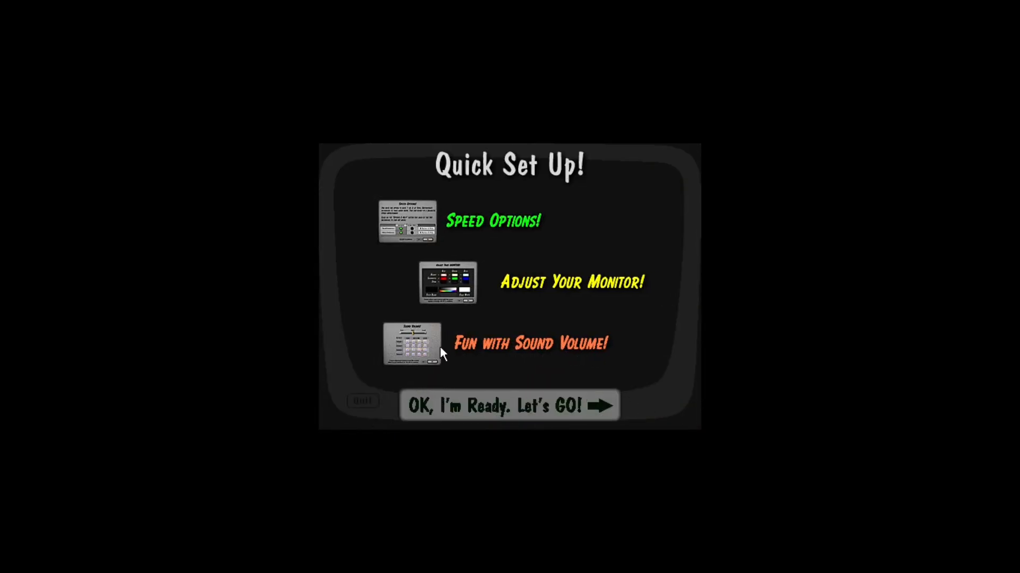
- Test Channel 1 at all four loudness levels, lower the game's sound volume to slightly above Med and confirm
left_click(418, 347)
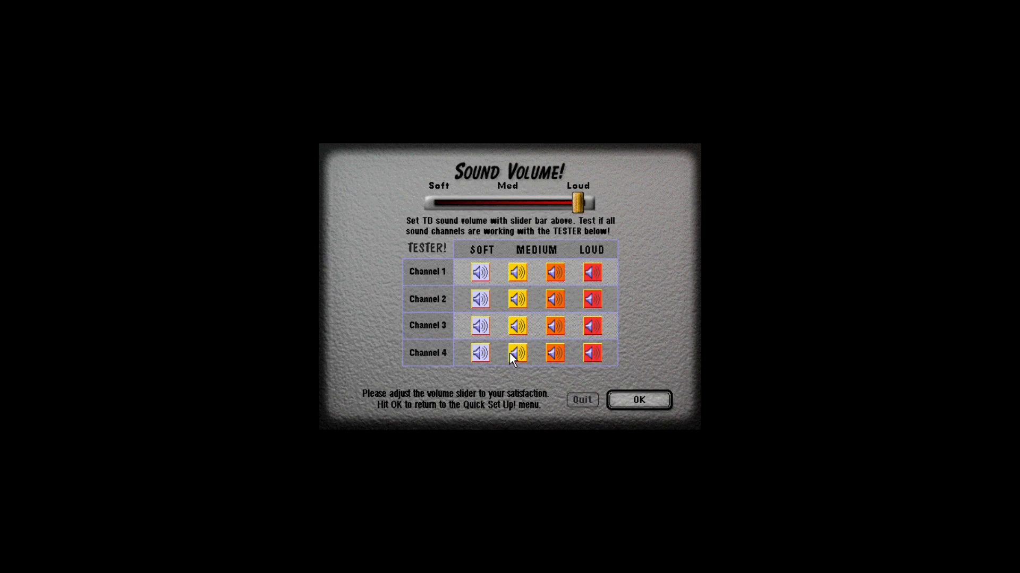
left_click(486, 270)
left_click(516, 273)
left_click(552, 275)
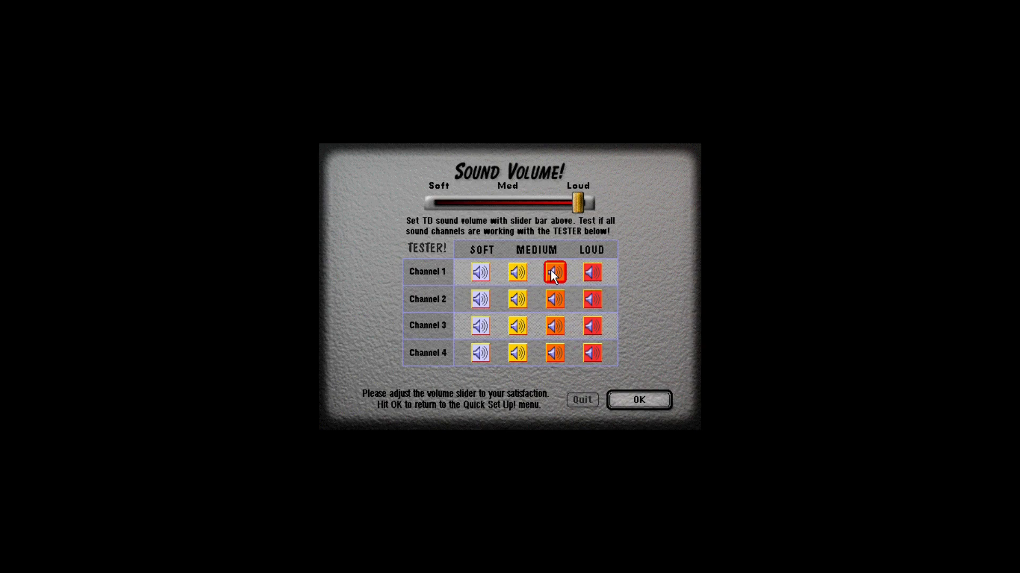
left_click(589, 274)
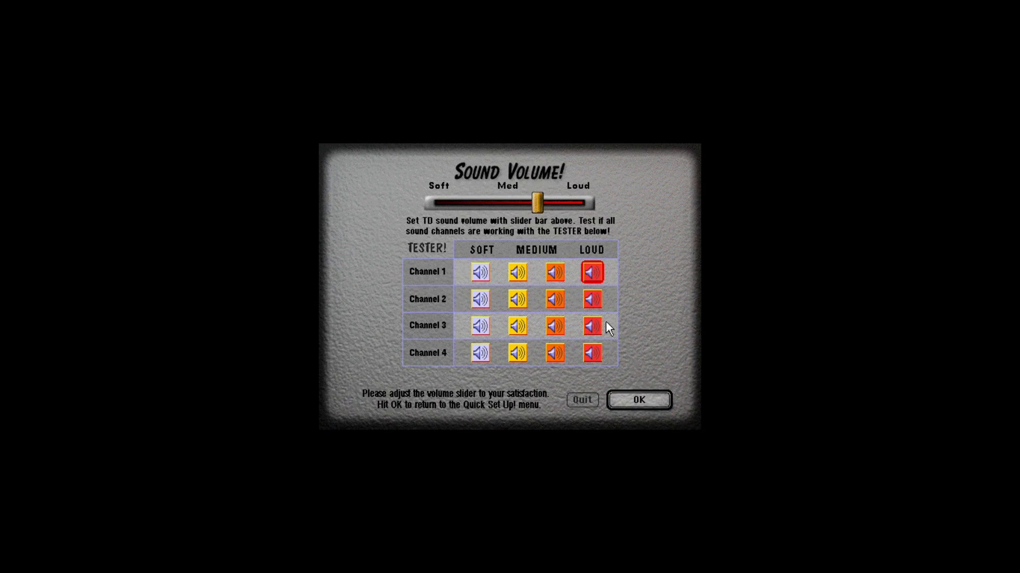
left_click(638, 401)
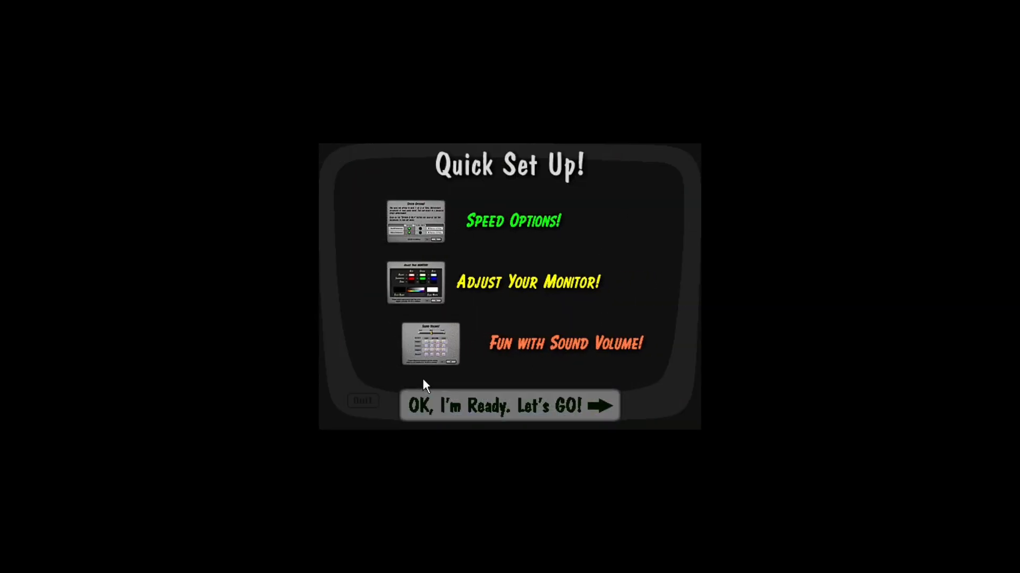
- Recheck the Sound Volume page, leave it and start the game from Quick Set Up
left_click(431, 344)
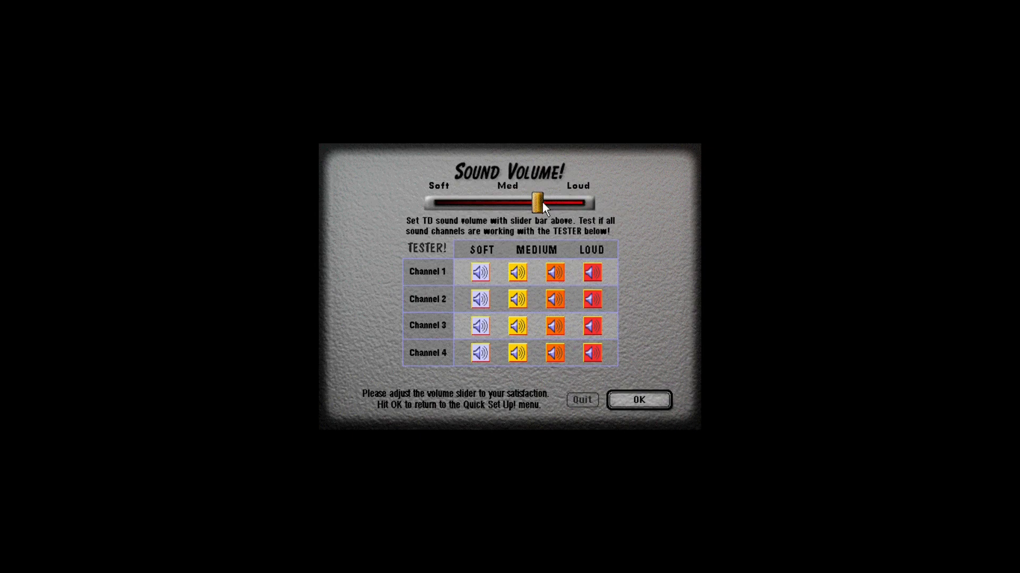
left_click(632, 406)
left_click(505, 406)
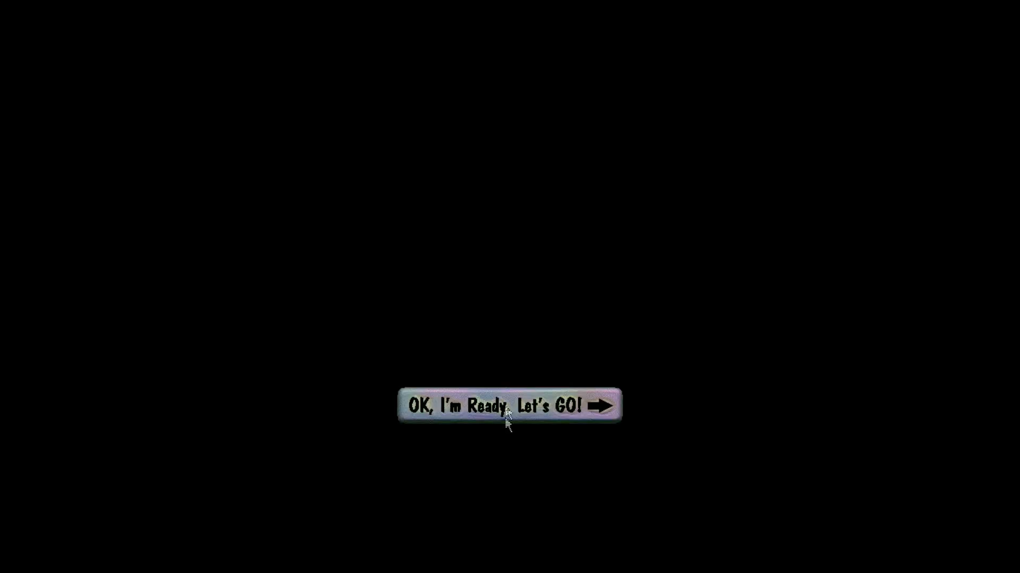